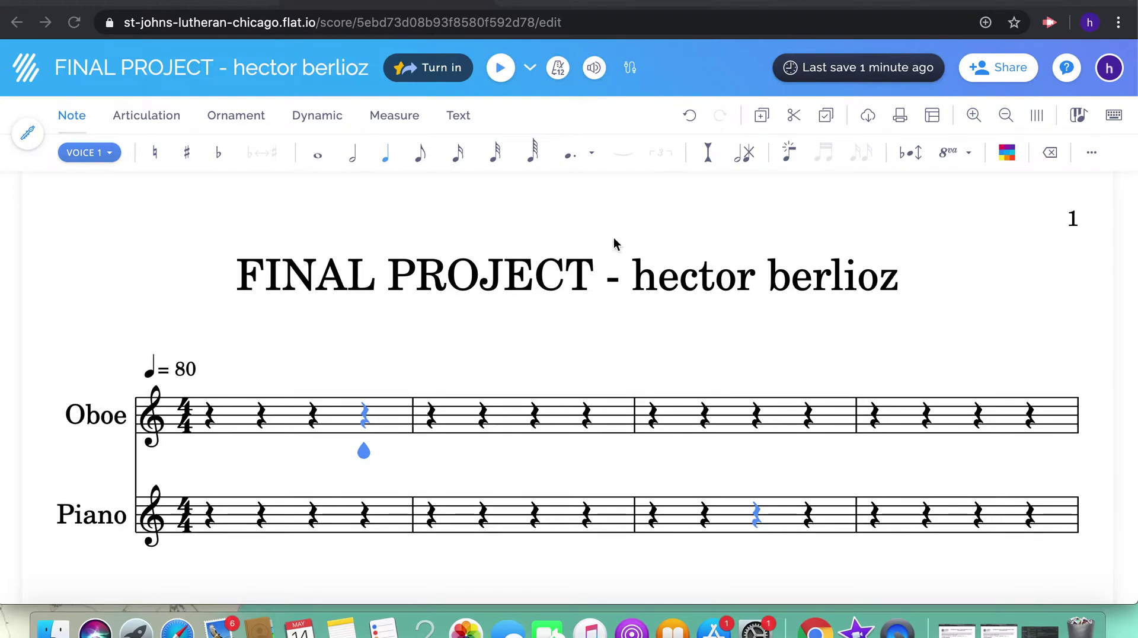
# Step: Look over the empty oboe and piano staves from measure 1 through measure 16
pyautogui.scroll(-10, 338, 322)
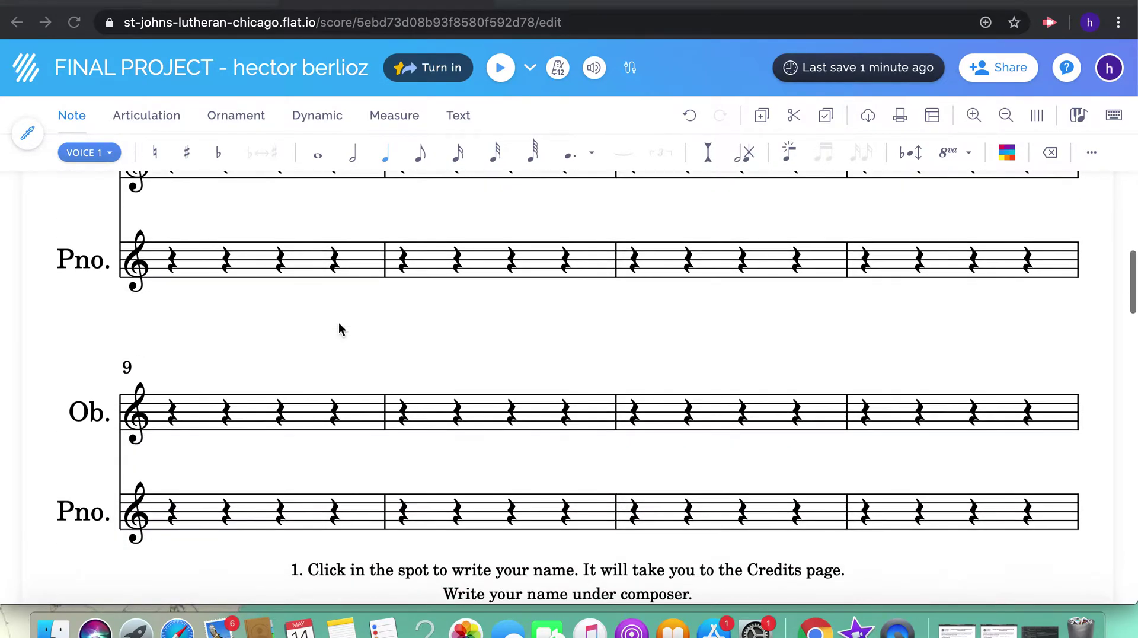
pyautogui.scroll(-5, 339, 322)
pyautogui.scroll(15, 339, 323)
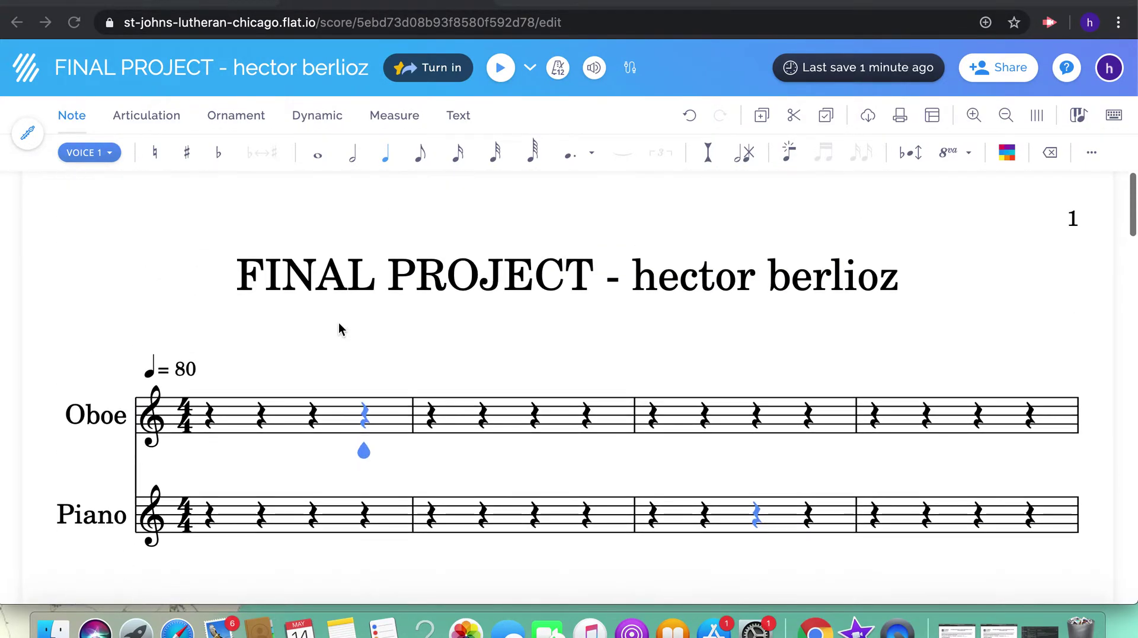
pyautogui.scroll(-10, 339, 323)
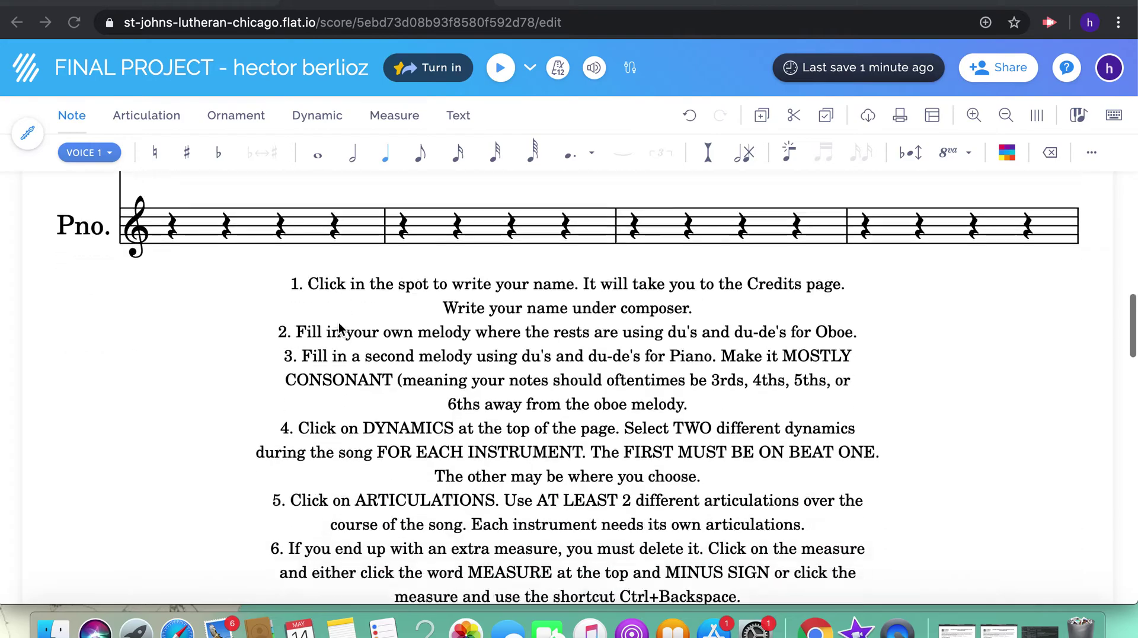
pyautogui.scroll(15, 427, 291)
pyautogui.scroll(-15, 426, 290)
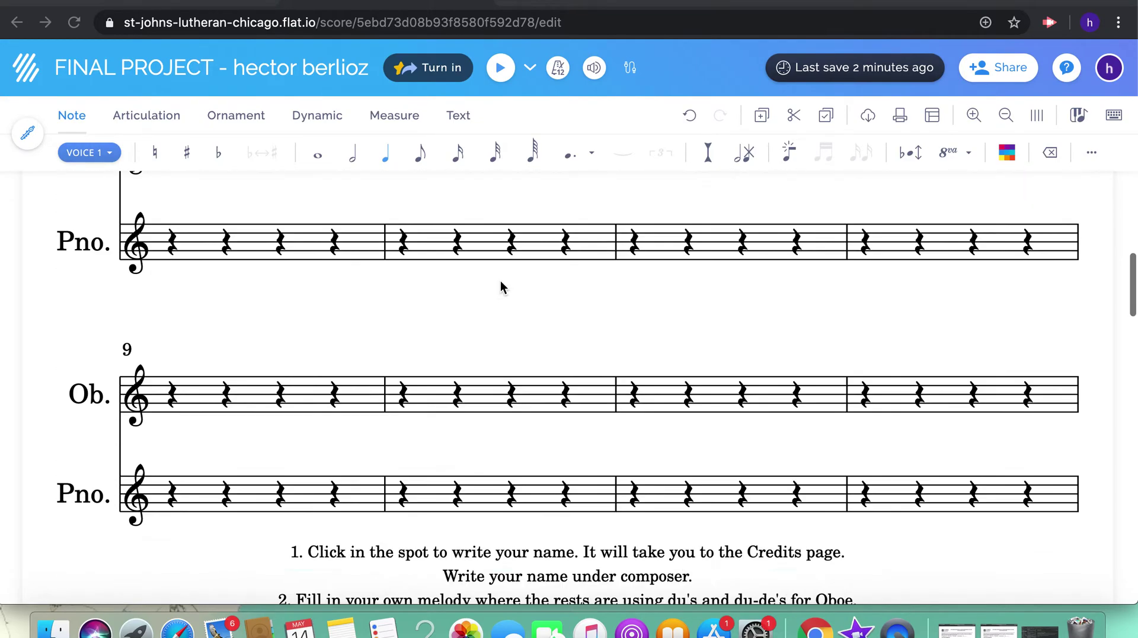
pyautogui.scroll(-10, 502, 285)
pyautogui.scroll(5, 501, 287)
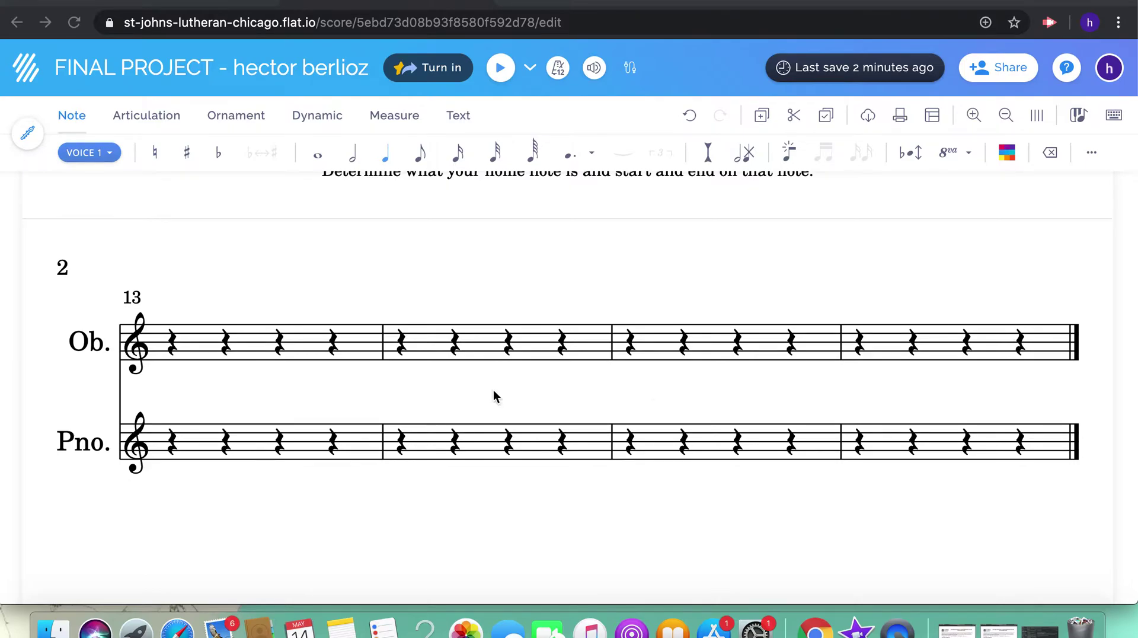
pyautogui.scroll(7, 455, 307)
pyautogui.scroll(-7, 279, 368)
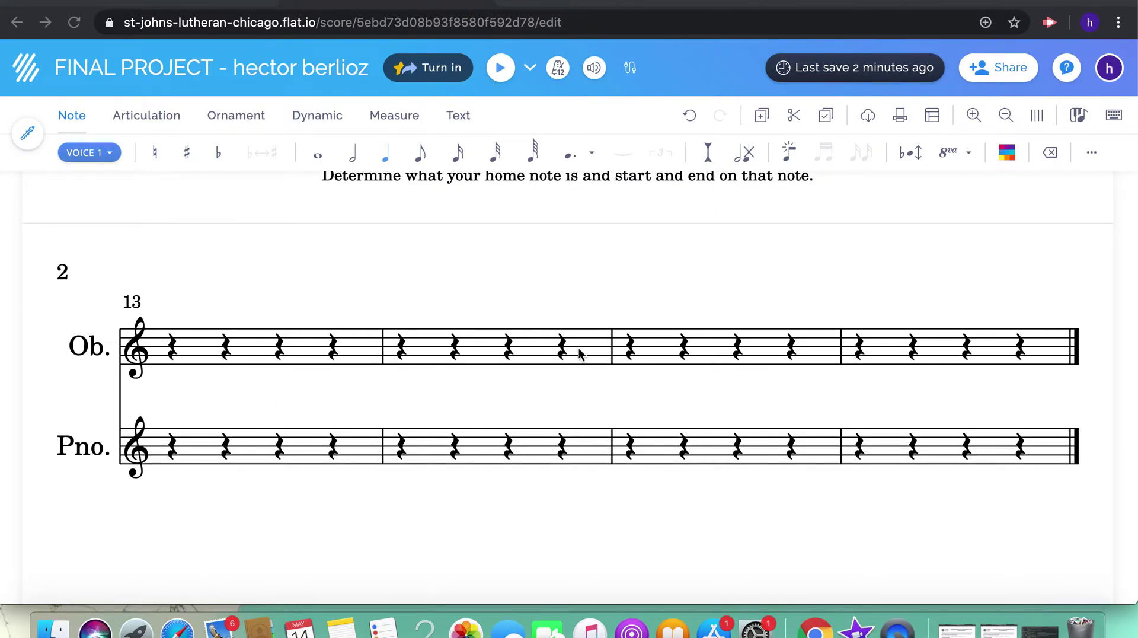
pyautogui.scroll(10, 913, 339)
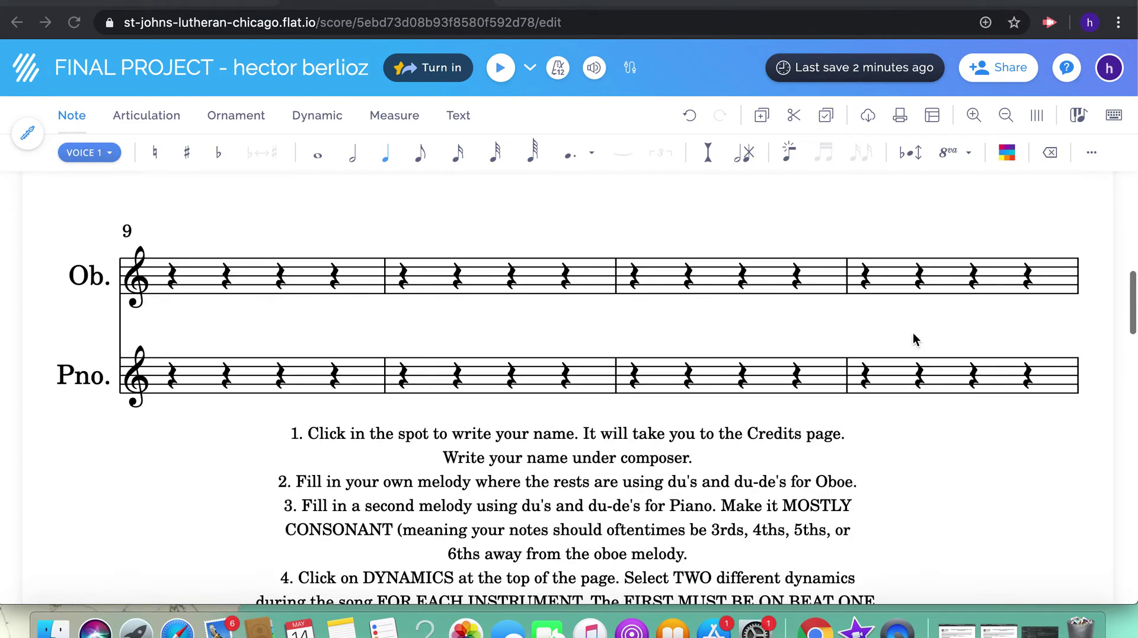
pyautogui.scroll(5, 913, 335)
pyautogui.scroll(-8, 914, 335)
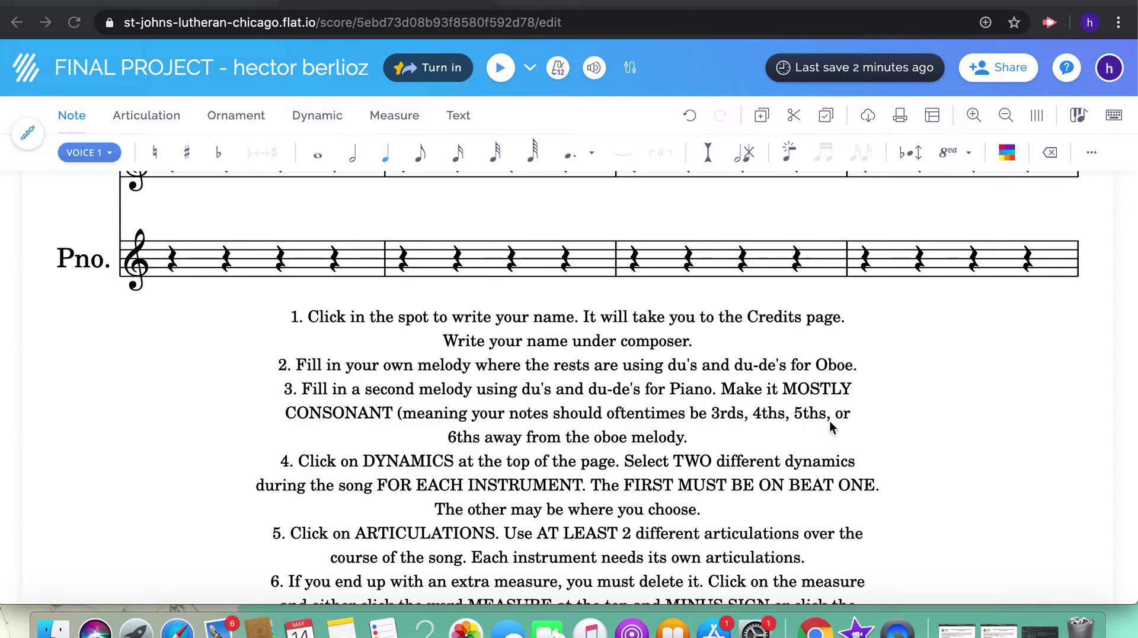
# Step: Read the project instructions and hints below the staves, and view the time signature choices at the start of the oboe staff
pyautogui.scroll(15, 524, 439)
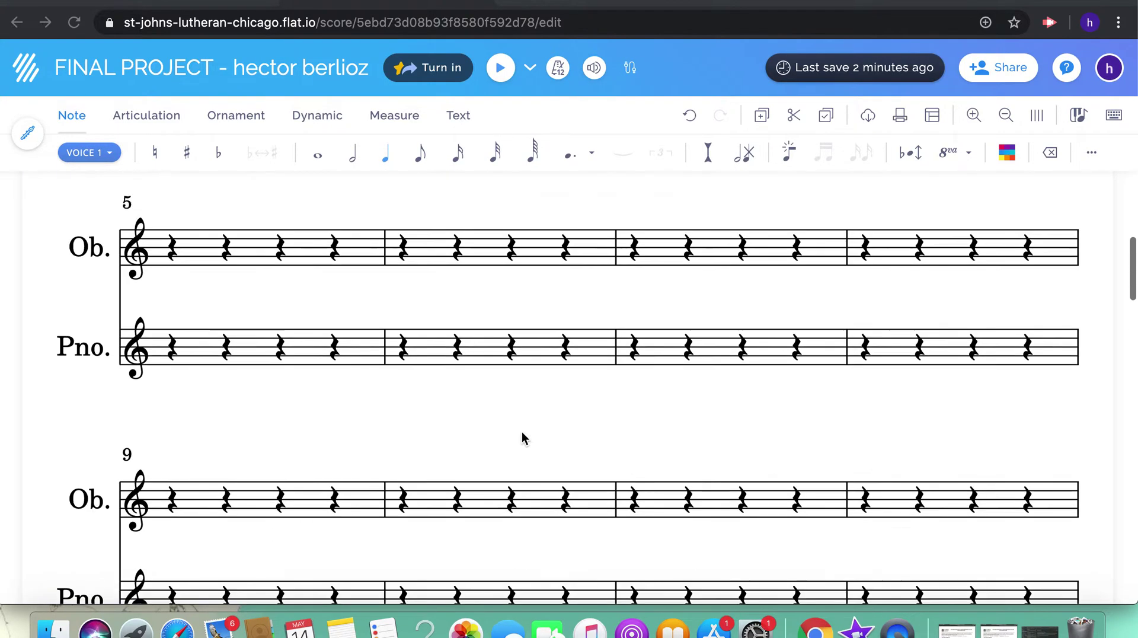
pyautogui.scroll(-15, 822, 525)
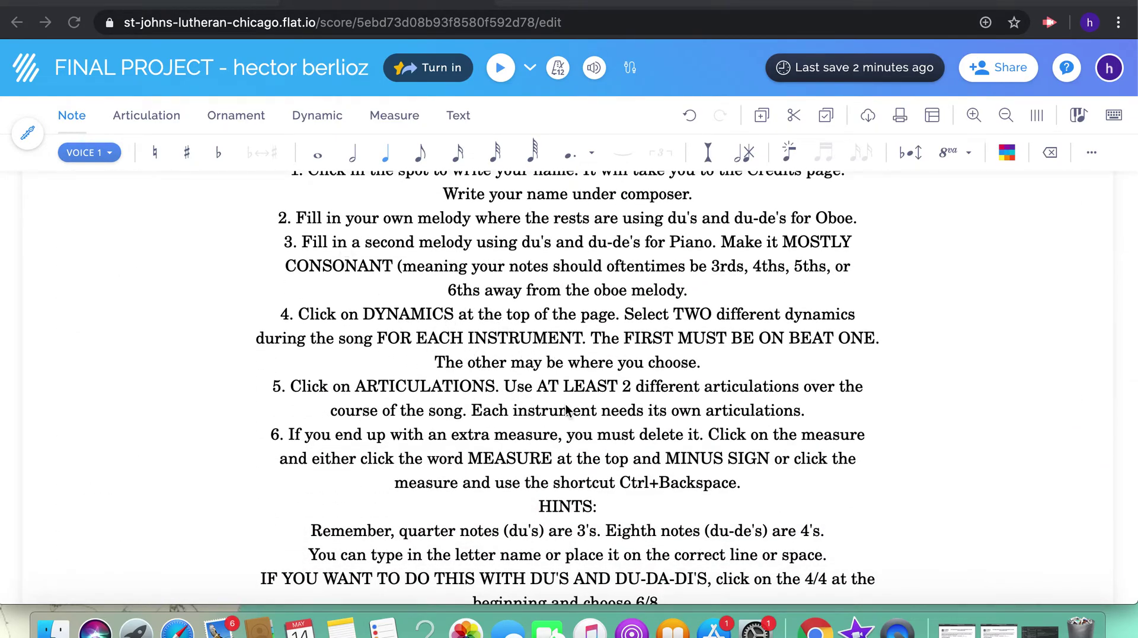
pyautogui.scroll(-2, 557, 489)
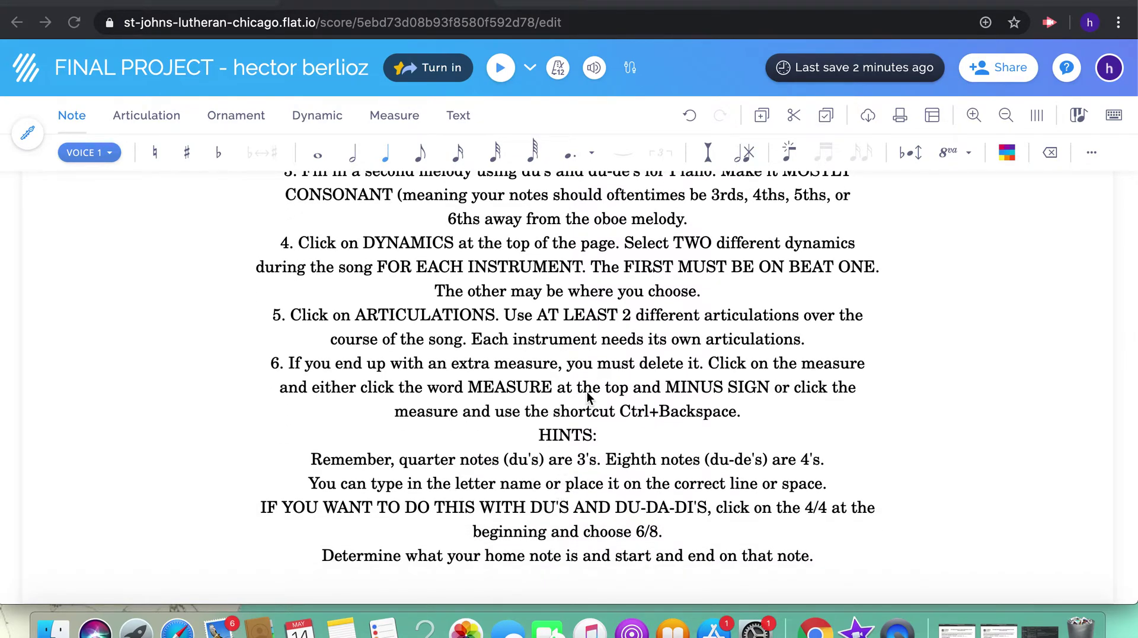
pyautogui.scroll(-3, 587, 396)
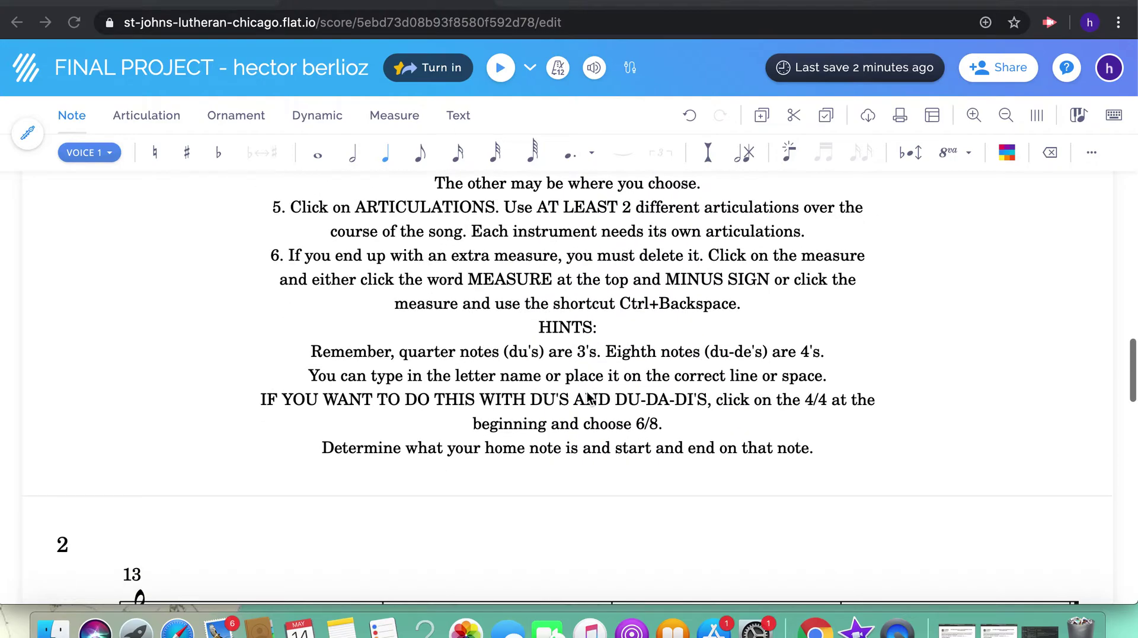
pyautogui.scroll(-1, 588, 396)
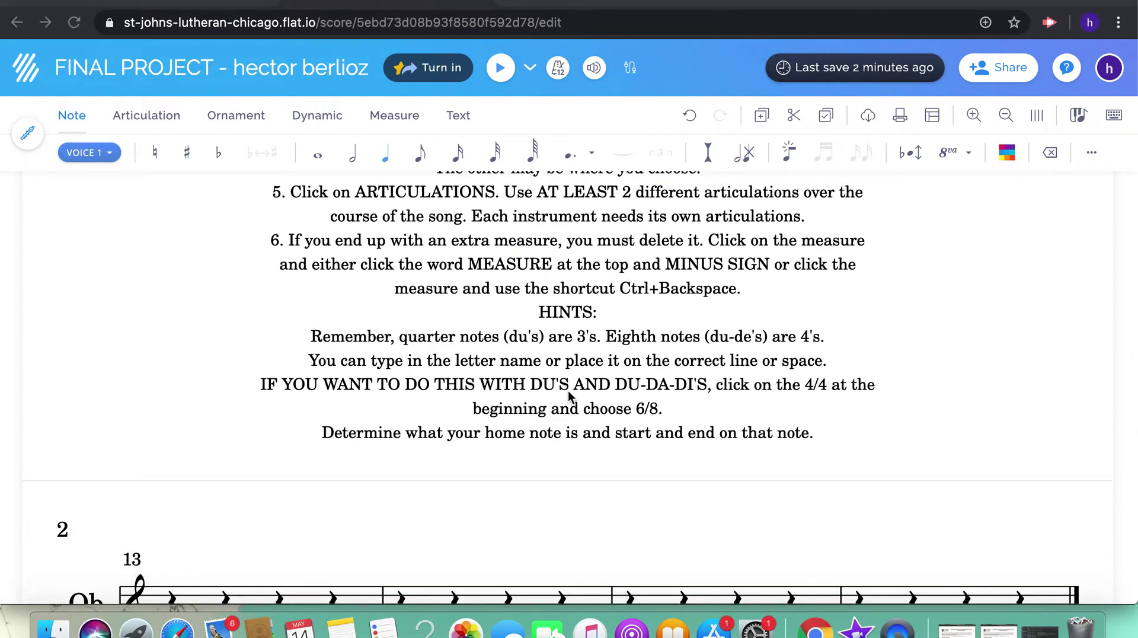
pyautogui.scroll(10, 714, 395)
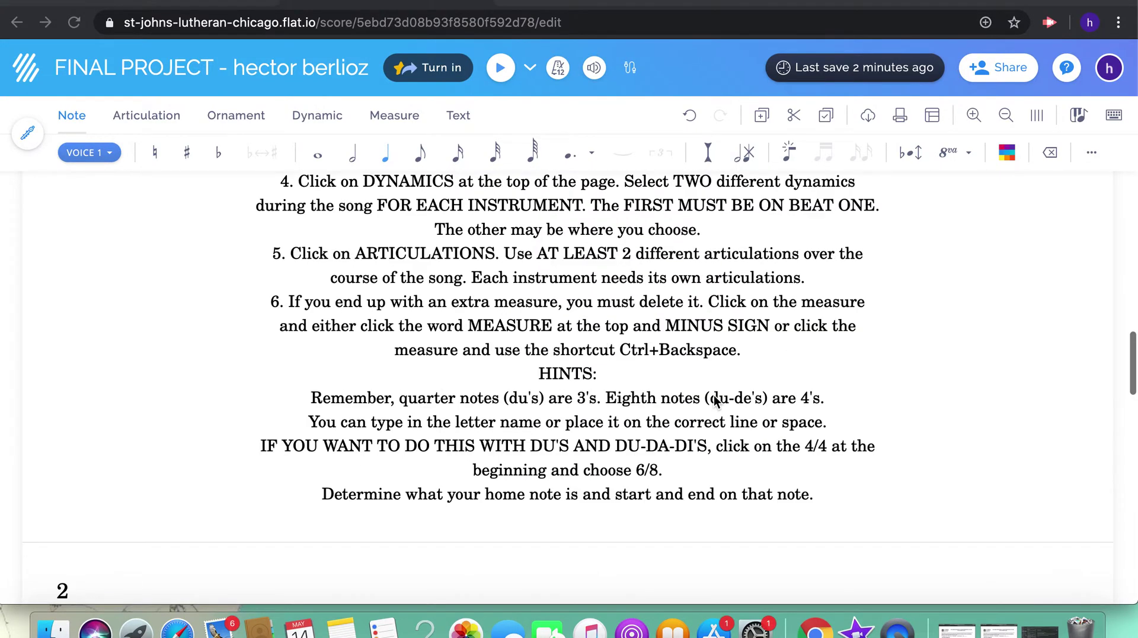
pyautogui.click(185, 424)
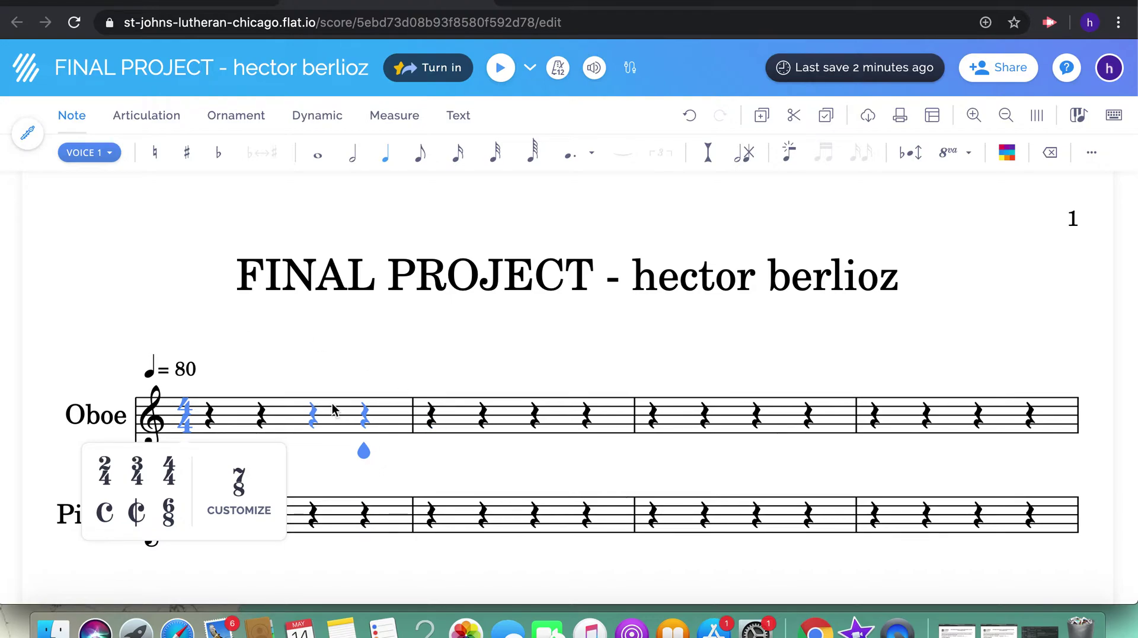
# Step: Enter four quarter-note Cs in piano measure 1 and four quarter-note Gs in piano measure 2
pyautogui.click(207, 415)
pyautogui.click(209, 514)
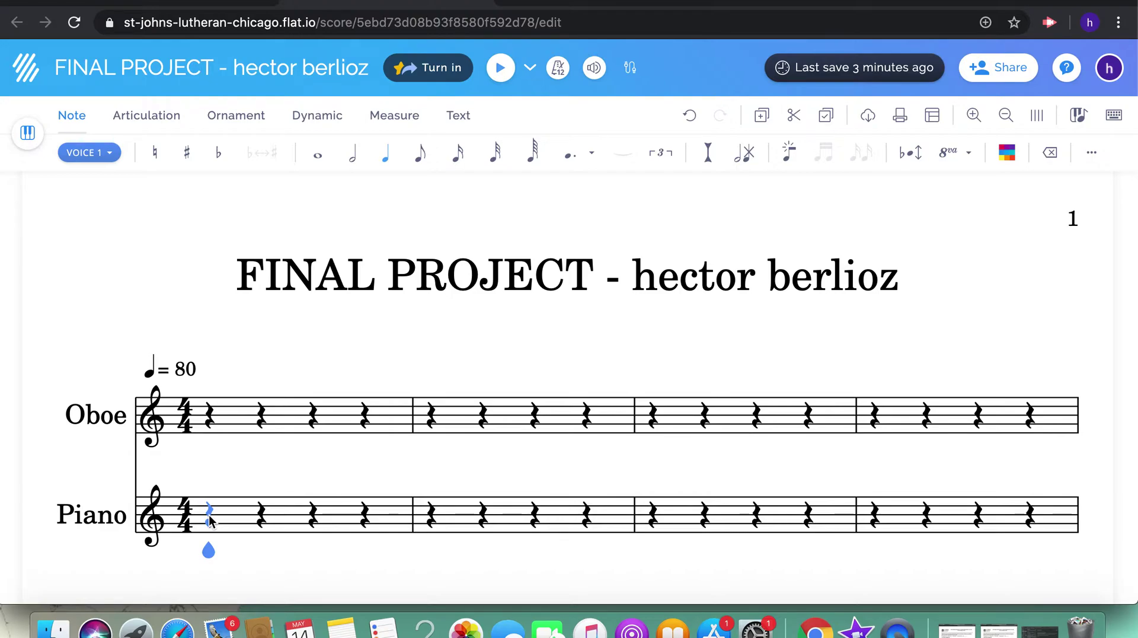
pyautogui.press('c')
pyautogui.press('c')
pyautogui.press('c')
pyautogui.press('c')
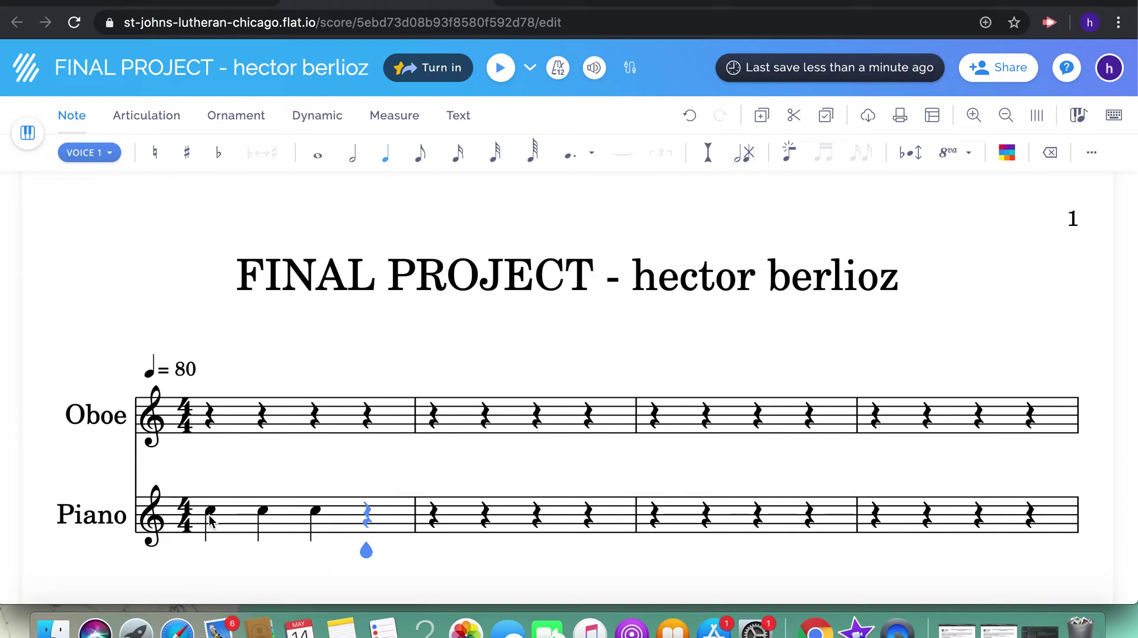
pyautogui.press('g')
pyautogui.press('g')
pyautogui.press('g')
pyautogui.press('g')
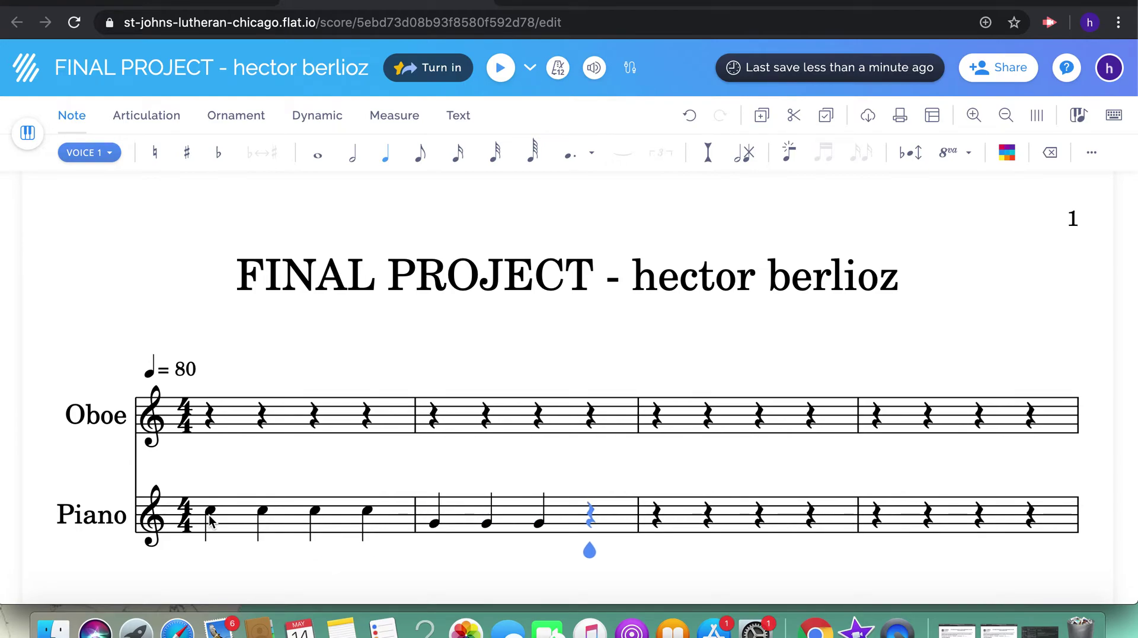
# Step: Enter quarter notes E, F, G, G in piano measure 3 and A, B, A, G in measure 4
pyautogui.press('e')
pyautogui.press('f')
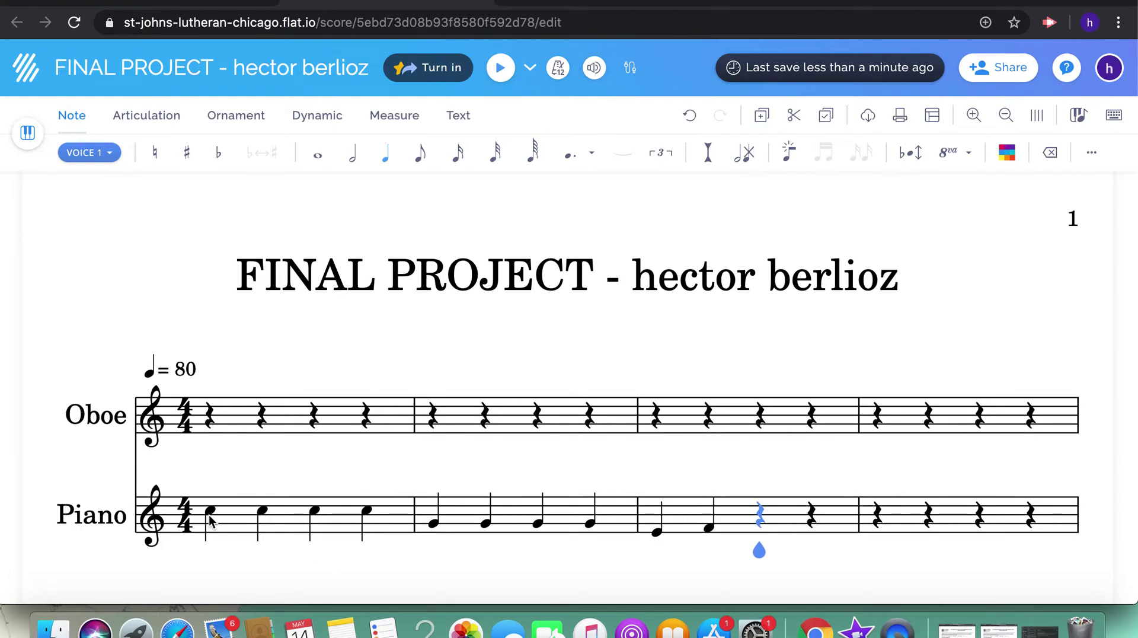
pyautogui.press('g')
pyautogui.press('g')
pyautogui.press('a')
pyautogui.press('b')
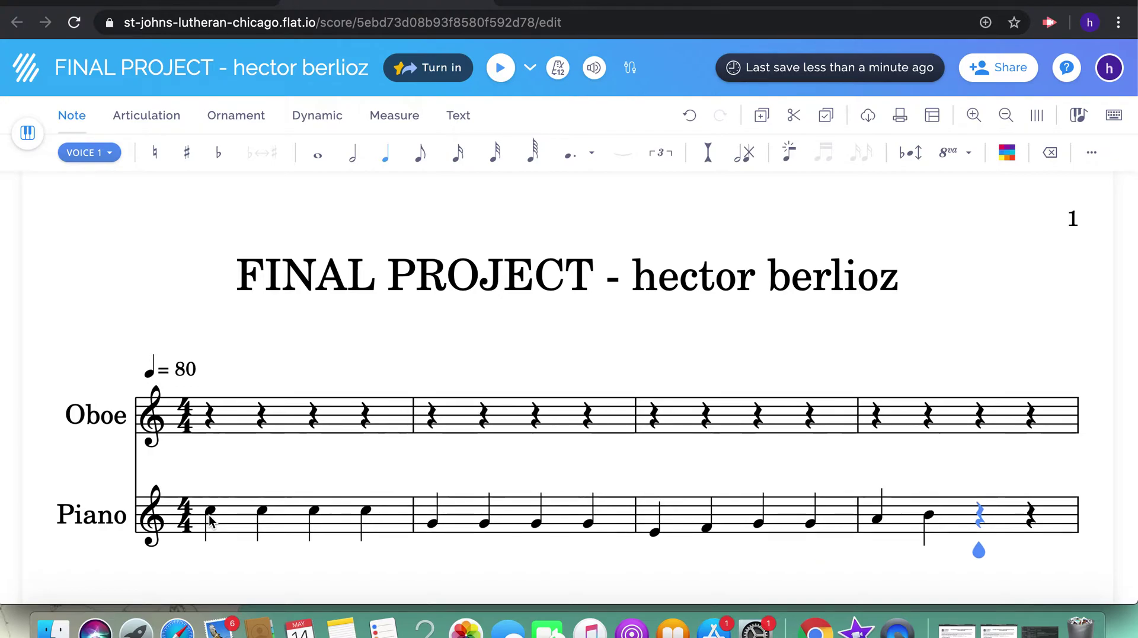
pyautogui.press('a')
pyautogui.press('g')
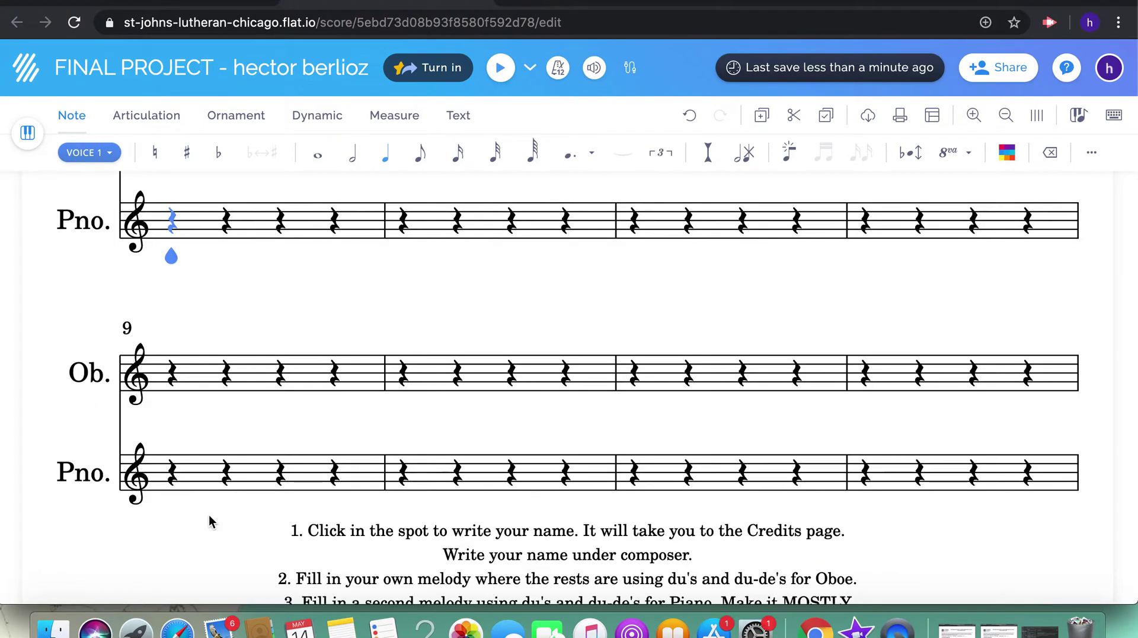
# Step: Fill piano measure 5 with eighth notes C, D, E, D, F, E and a closing quarter-note D
pyautogui.press('4')
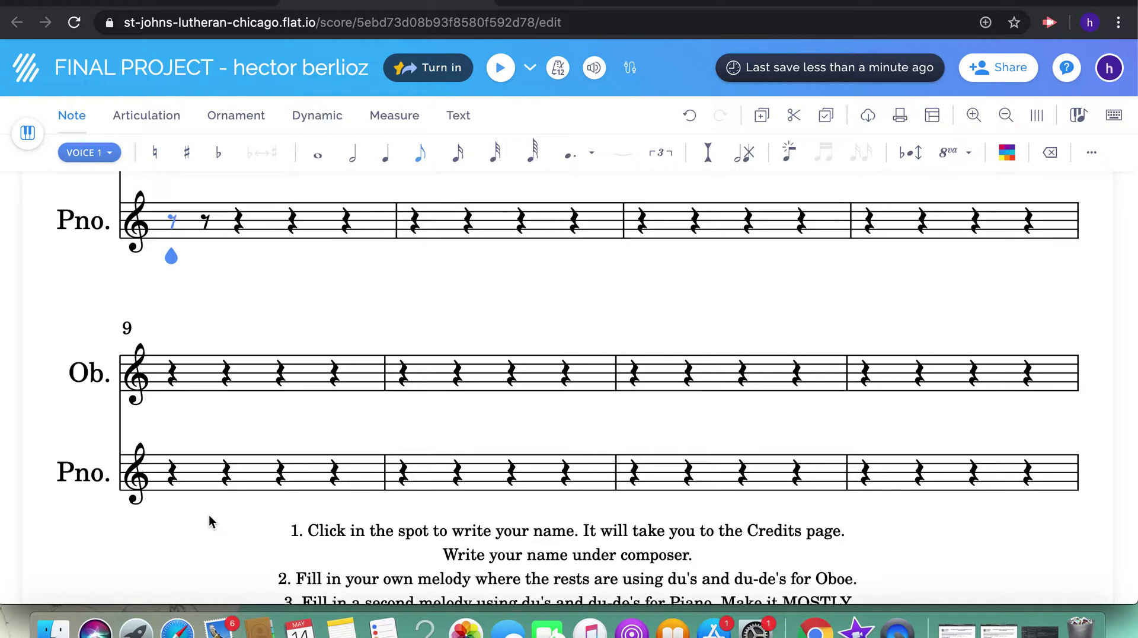
pyautogui.press('c')
pyautogui.press('d')
pyautogui.press('e')
pyautogui.press('d')
pyautogui.press('f')
pyautogui.press('e')
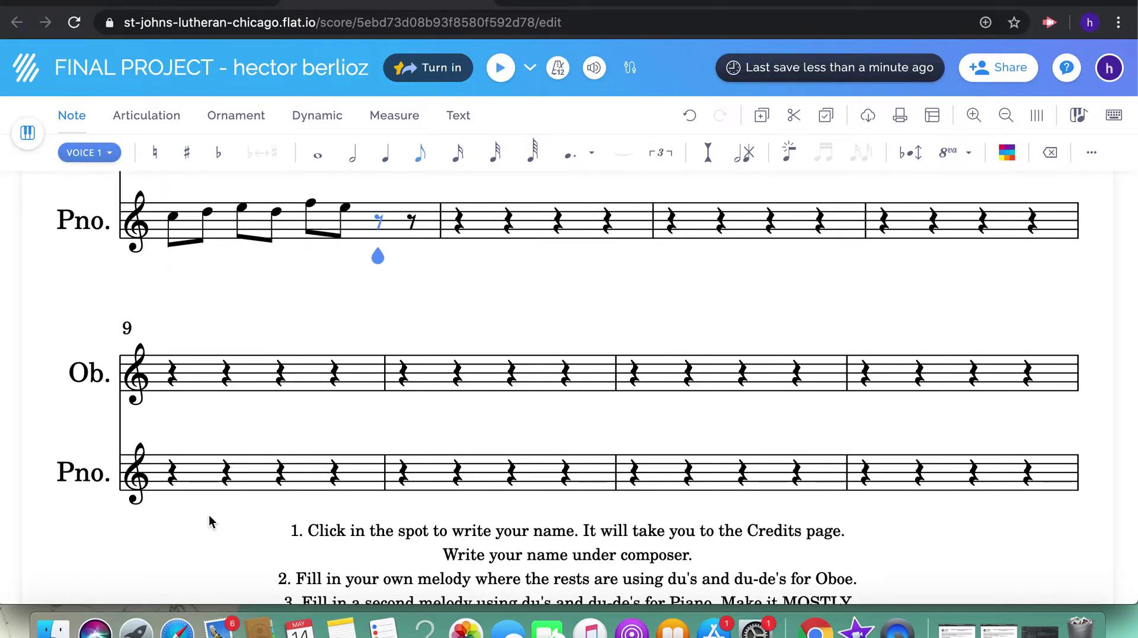
pyautogui.press('5')
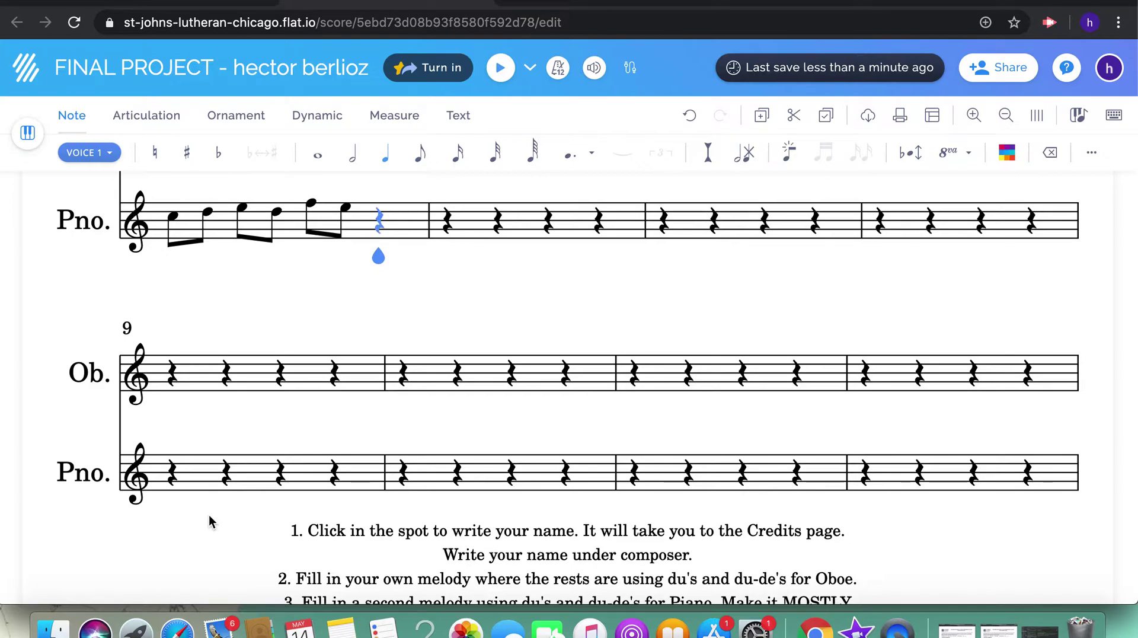
pyautogui.press('d')
# Step: Fill piano measure 6 with eighth notes C, D, E, D, F, E and a closing quarter-note D
pyautogui.press('4')
pyautogui.press('c')
pyautogui.press('d')
pyautogui.press('e')
pyautogui.press('d')
pyautogui.press('f')
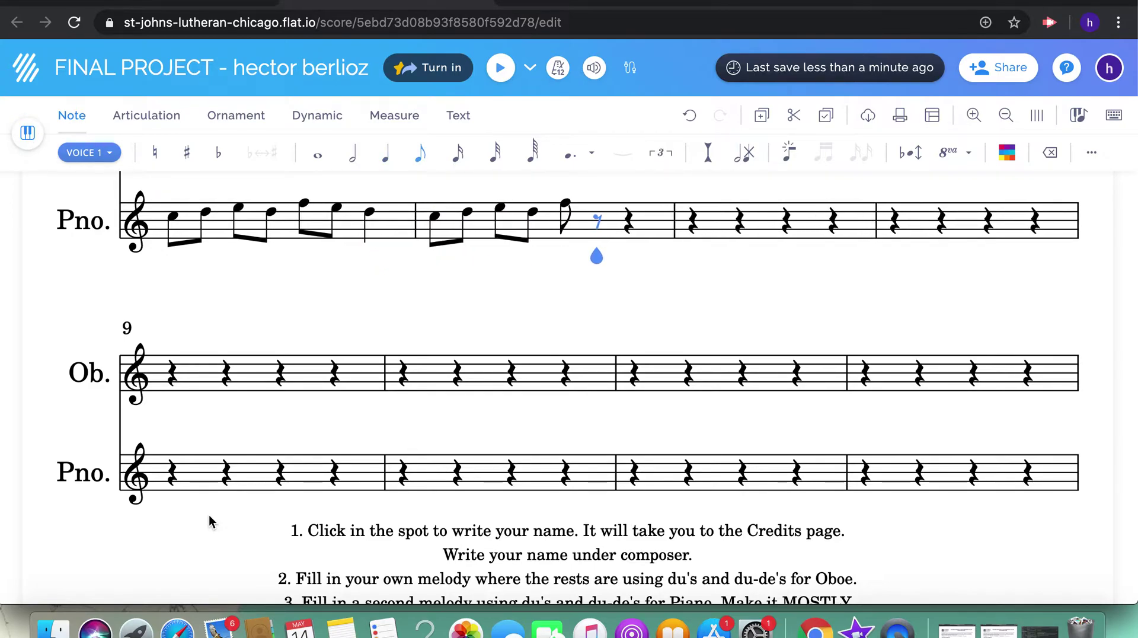
pyautogui.press('e')
pyautogui.press('5')
pyautogui.press('d')
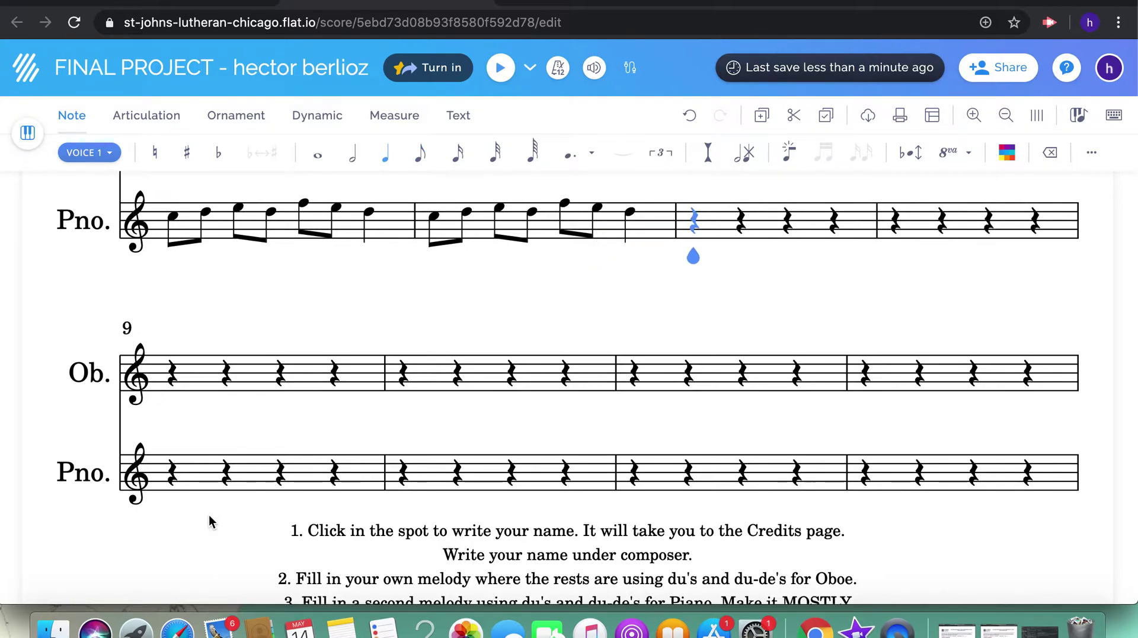
# Step: Enter quarter notes C, D, D, D in piano measure 7 and C, C, B, B in measure 8
pyautogui.press('c')
pyautogui.press('d')
pyautogui.press('d')
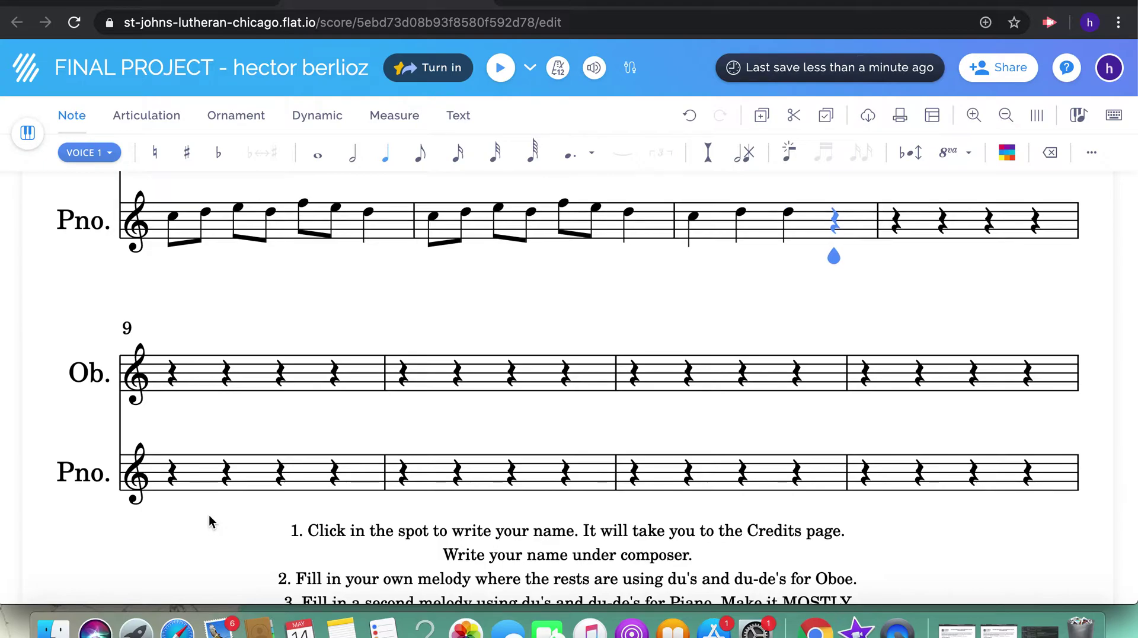
pyautogui.press('d')
pyautogui.press('c')
pyautogui.press('c')
pyautogui.press('b')
pyautogui.press('b')
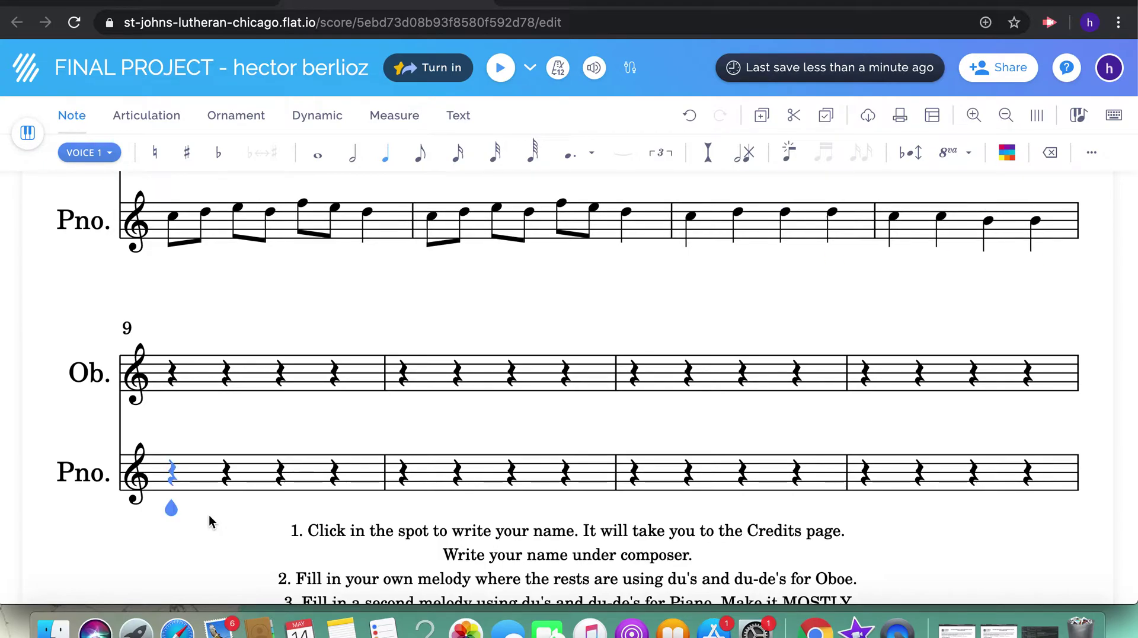
# Step: Copy the piano notes of measures 1 to 4 and paste them into the piano staff starting at measure 9
pyautogui.scroll(10, 209, 514)
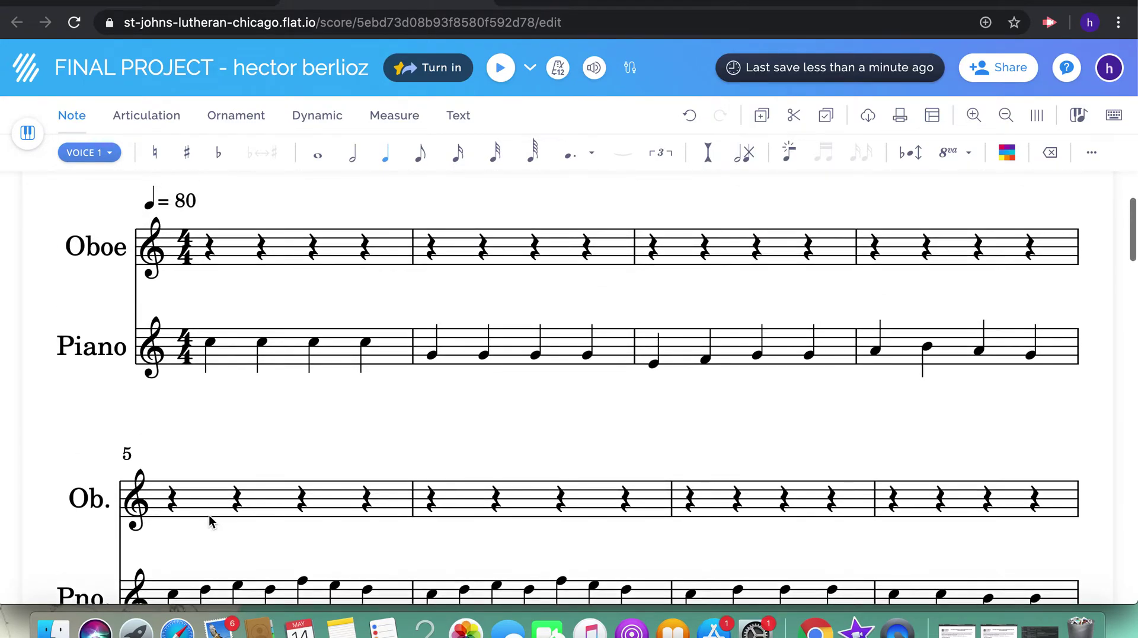
pyautogui.click(212, 346)
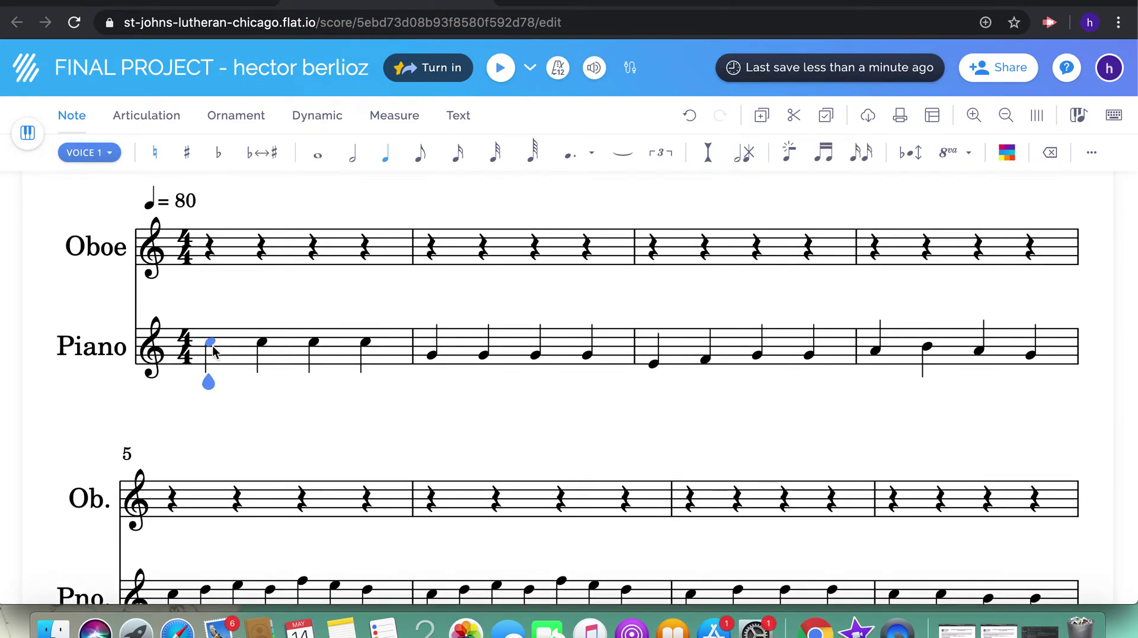
pyautogui.hotkey('shift', 'Right')
pyautogui.hotkey('shift', 'Right')
pyautogui.hotkey('shift', 'Right')
pyautogui.hotkey('shift', 'Right')
pyautogui.hotkey('shift', 'Right')
pyautogui.hotkey('shift', 'Right')
pyautogui.hotkey('shift', 'Right')
pyautogui.hotkey('shift', 'Right')
pyautogui.hotkey('shift', 'Right')
pyautogui.hotkey('shift', 'Right')
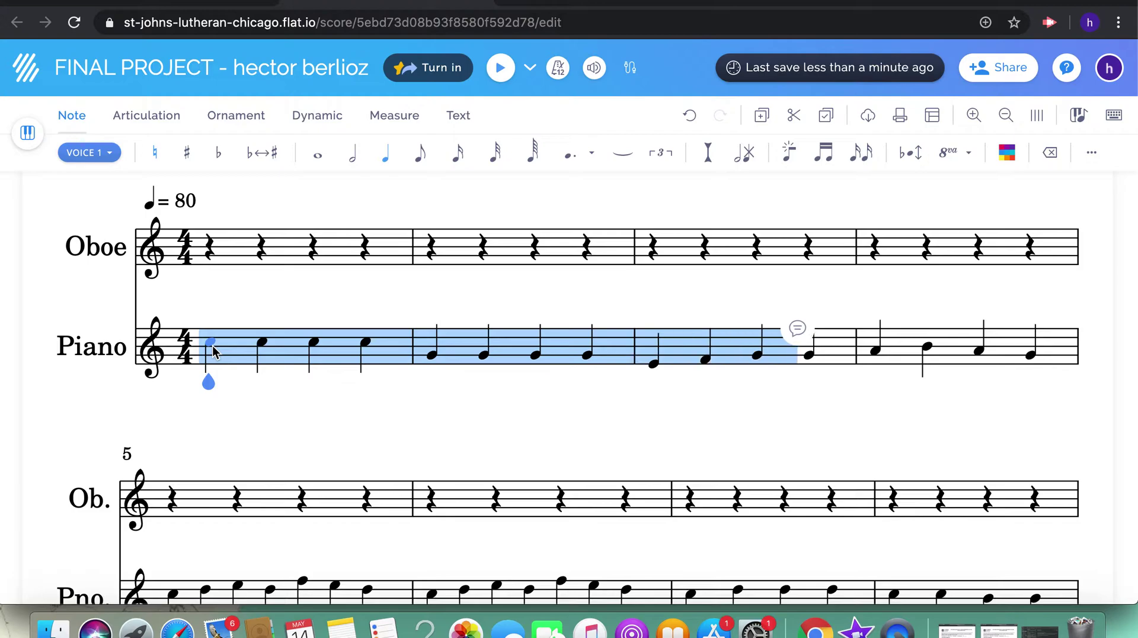
pyautogui.hotkey('shift', 'Right')
pyautogui.hotkey('shift', 'Right')
pyautogui.hotkey('shift', 'Right')
pyautogui.hotkey('shift', 'Right')
pyautogui.hotkey('shift', 'Right')
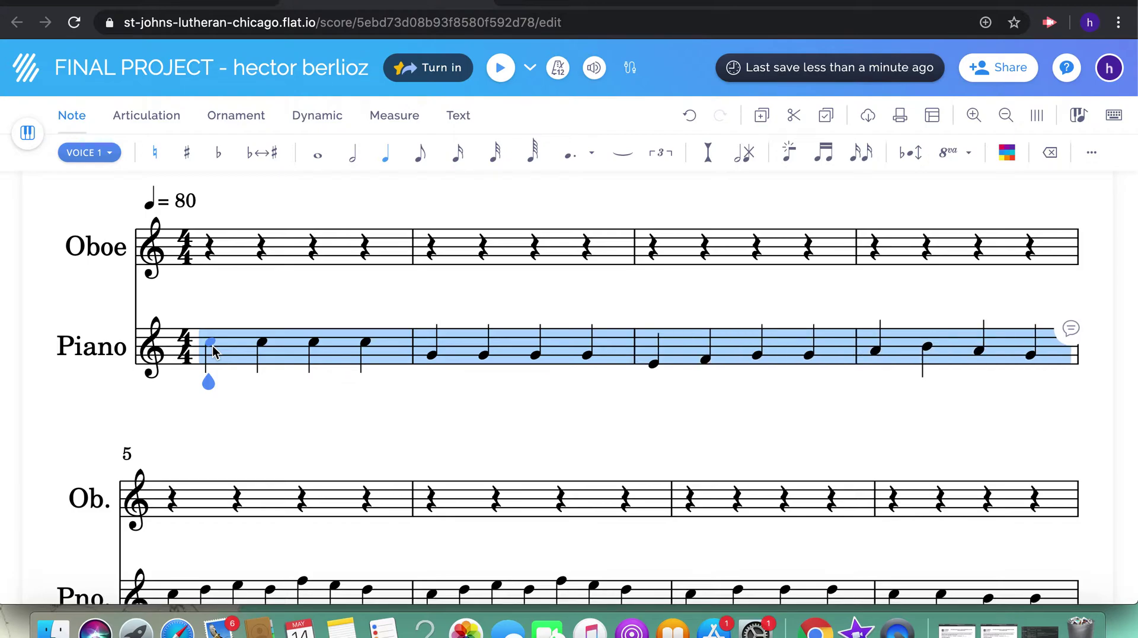
pyautogui.scroll(-5, 213, 350)
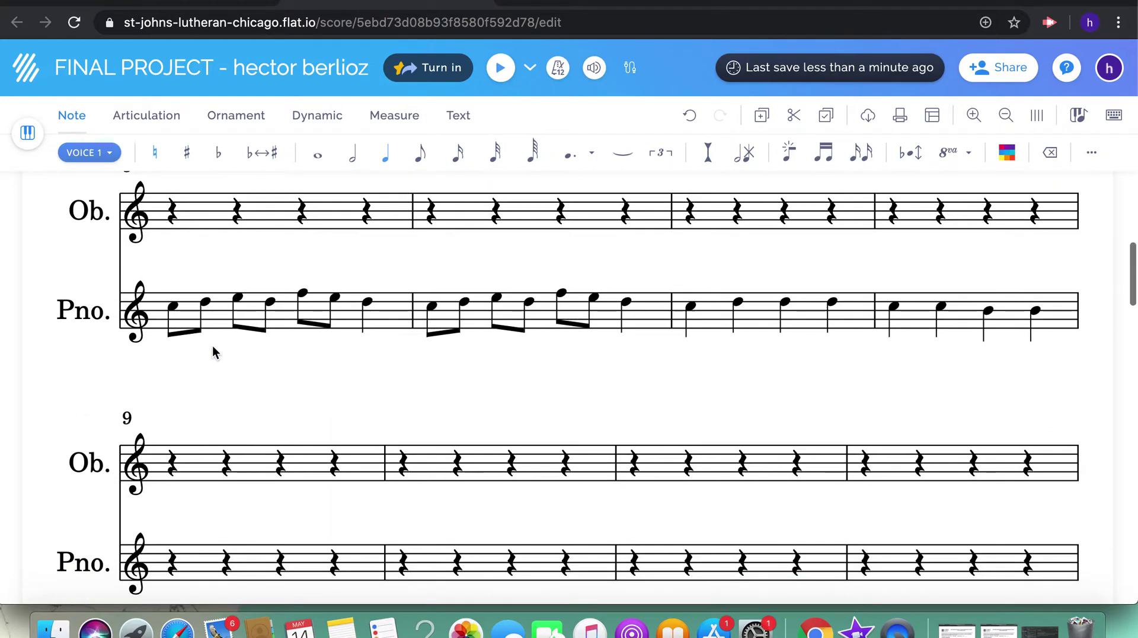
pyautogui.scroll(-2, 212, 346)
pyautogui.click(162, 471)
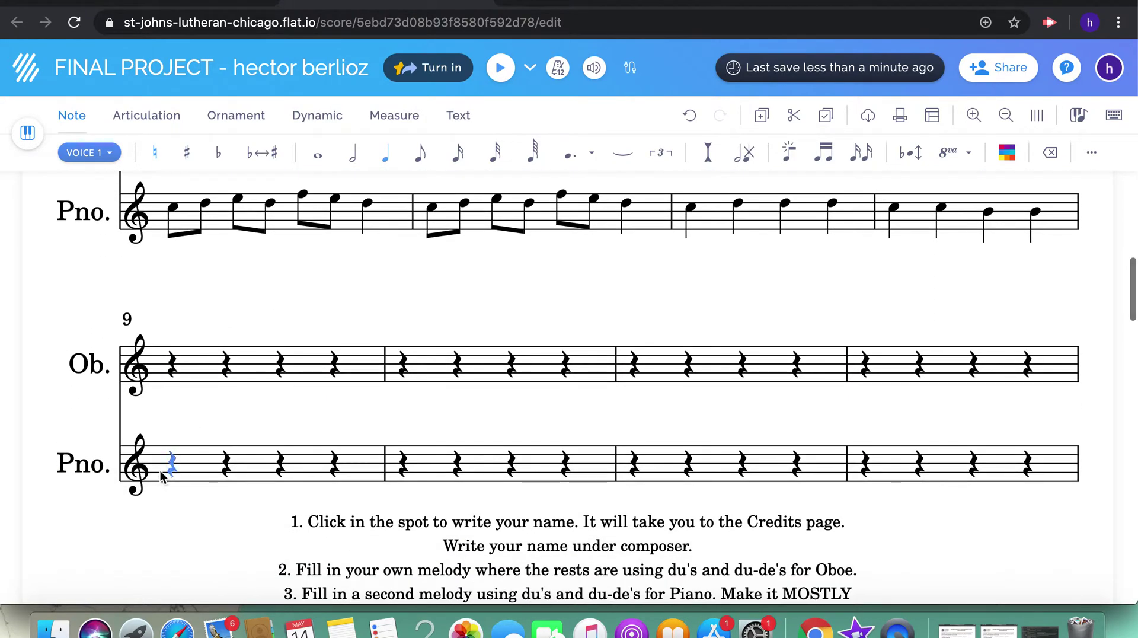
pyautogui.click(171, 471)
pyautogui.scroll(-4, 170, 471)
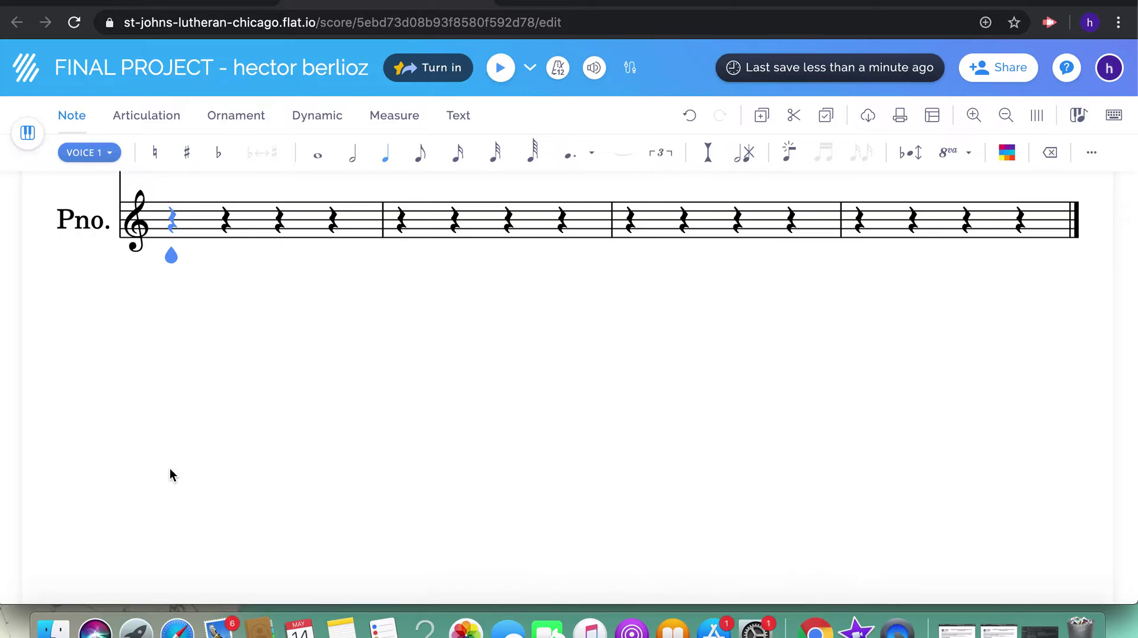
# Step: Copy the piano notes from measure 5 through the first beat of measure 8 and paste them into the piano staff starting at measure 13
pyautogui.scroll(-7, 171, 472)
pyautogui.scroll(2, 171, 472)
pyautogui.scroll(10, 171, 474)
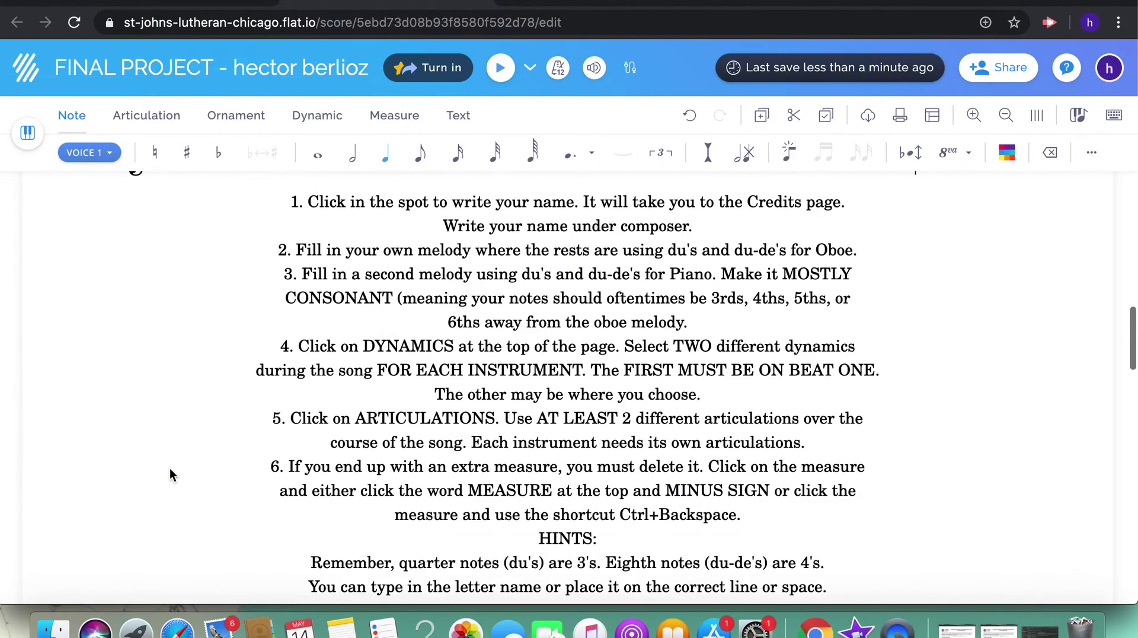
pyautogui.scroll(-1, 171, 474)
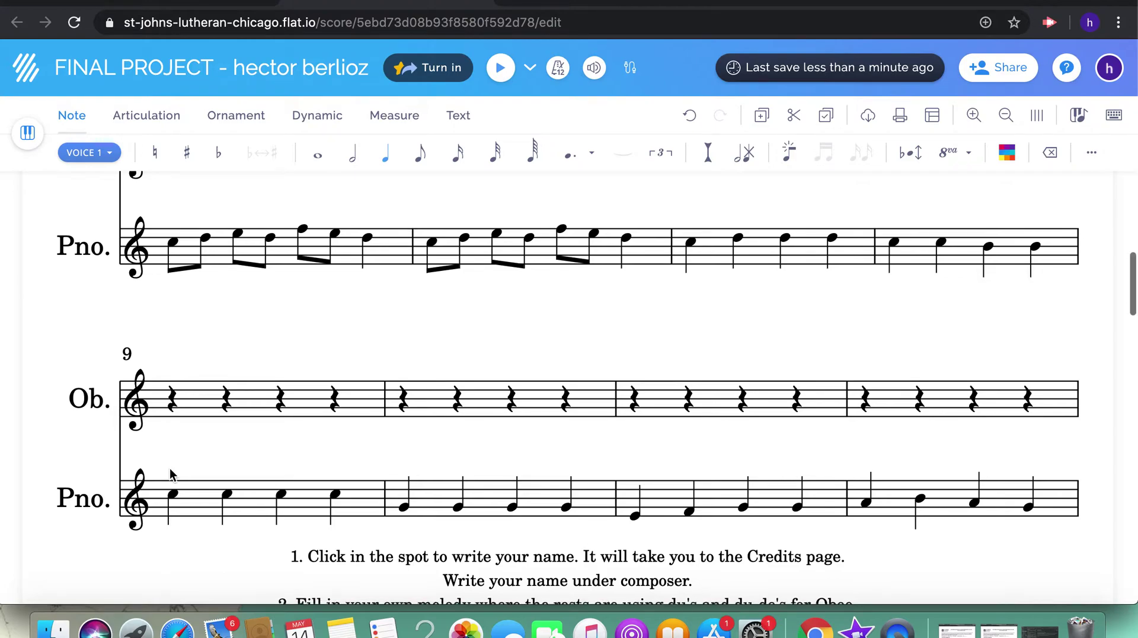
pyautogui.scroll(-3, 171, 474)
pyautogui.click(176, 221)
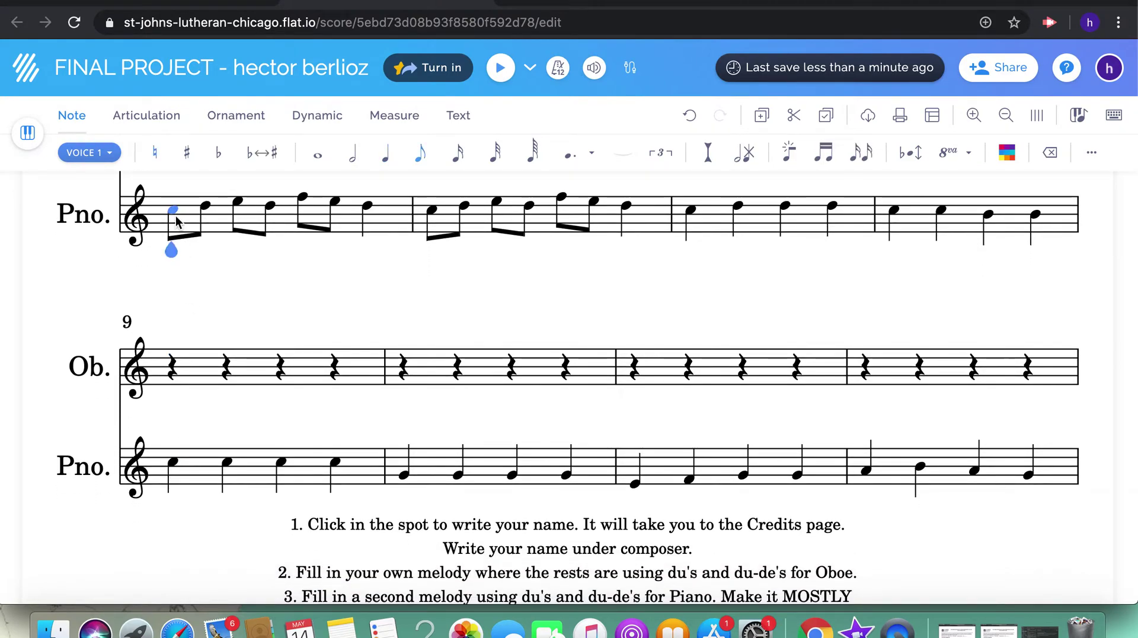
pyautogui.hotkey('shift', 'Right')
pyautogui.hotkey('shift', 'Right')
pyautogui.hotkey('shift', 'Right')
pyautogui.hotkey('shift', 'Right')
pyautogui.hotkey('shift', 'Right')
pyautogui.hotkey('shift', 'Right')
pyautogui.hotkey('shift', 'Right')
pyautogui.hotkey('shift', 'Right')
pyautogui.hotkey('shift', 'Right')
pyautogui.hotkey('shift', 'Right')
pyautogui.hotkey('shift', 'Right')
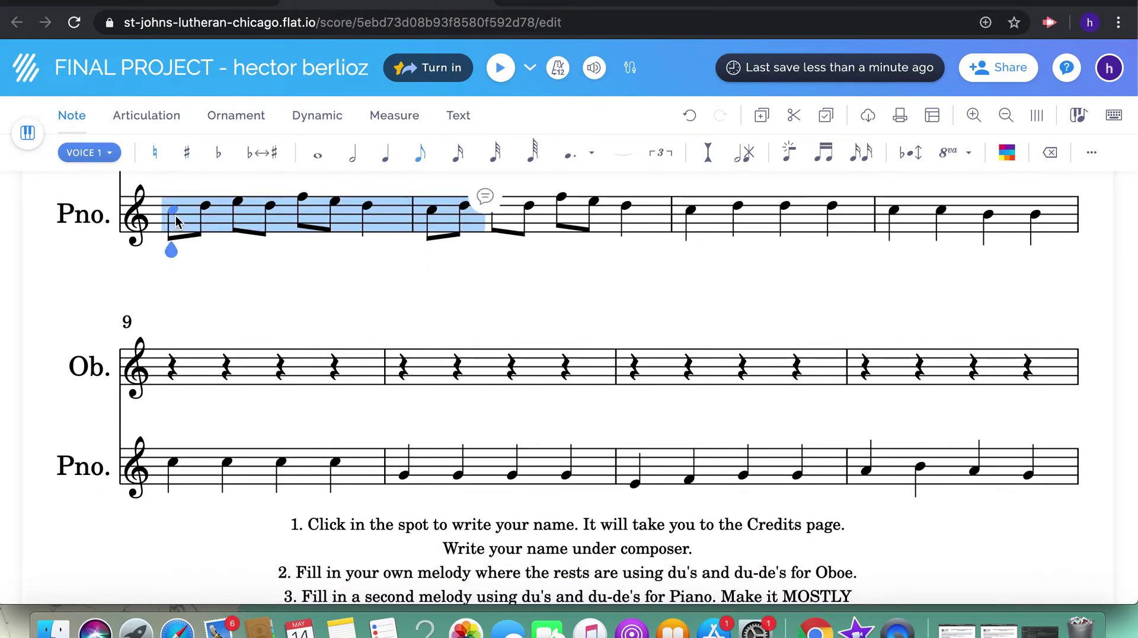
pyautogui.hotkey('shift', 'Right')
pyautogui.hotkey('shift', 'Right')
pyautogui.hotkey('shift', 'Right')
pyautogui.hotkey('shift', 'Right')
pyautogui.hotkey('shift', 'Right')
pyautogui.hotkey('shift', 'Right')
pyautogui.hotkey('shift', 'Right')
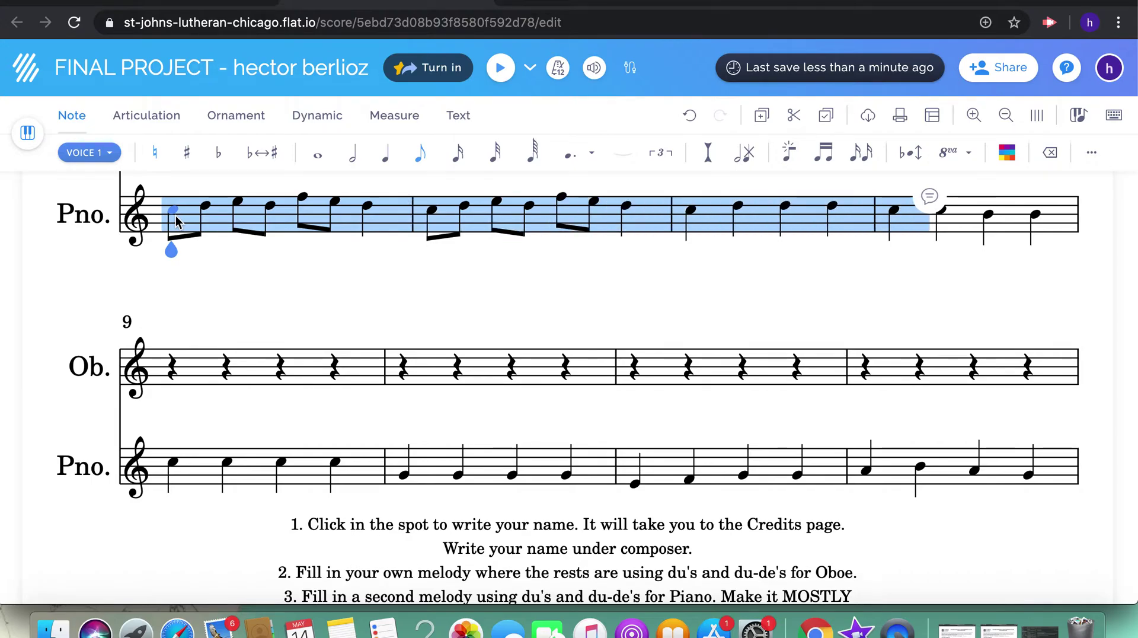
pyautogui.scroll(-10, 176, 219)
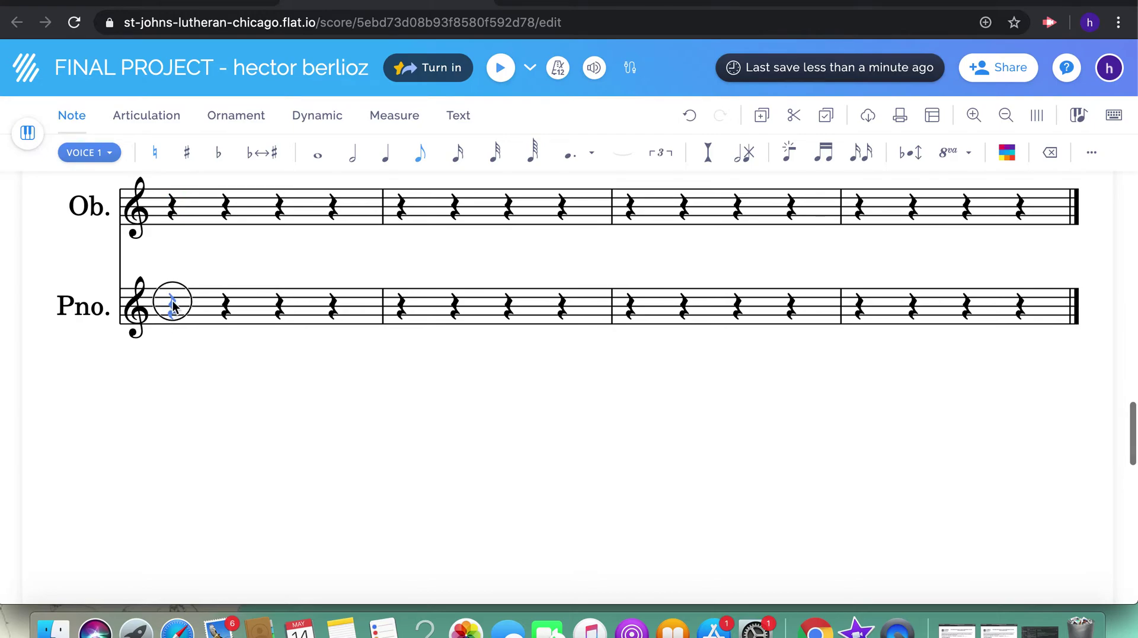
pyautogui.click(173, 301)
pyautogui.press('super+v')
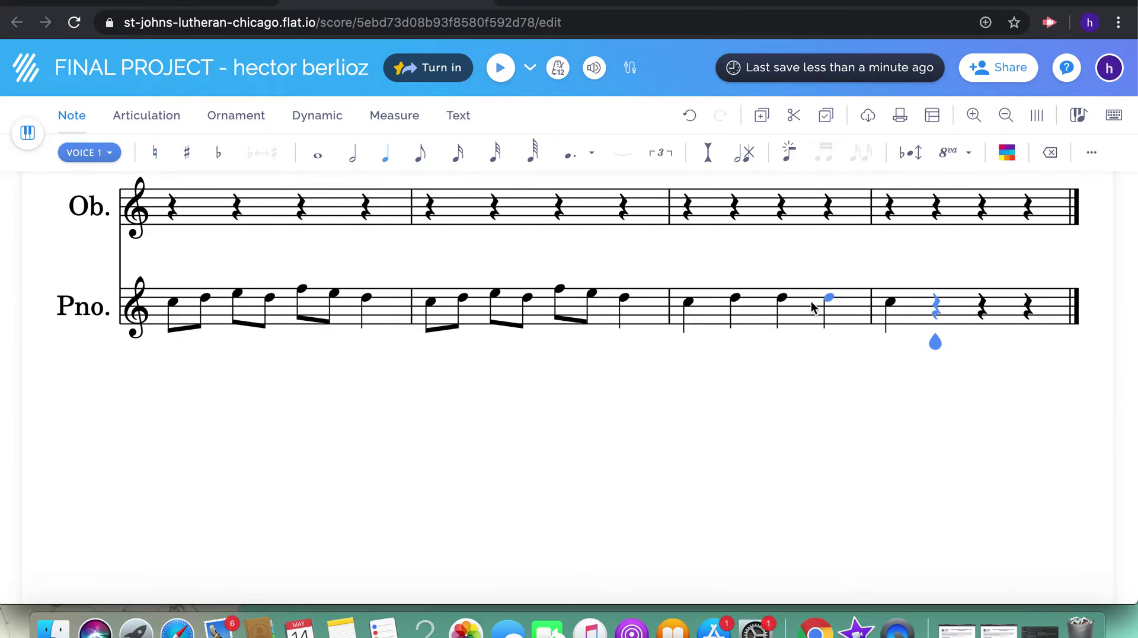
# Step: Complete piano measure 16 with quarter notes B, C, C and delete the extra empty measure after it
pyautogui.click(933, 306)
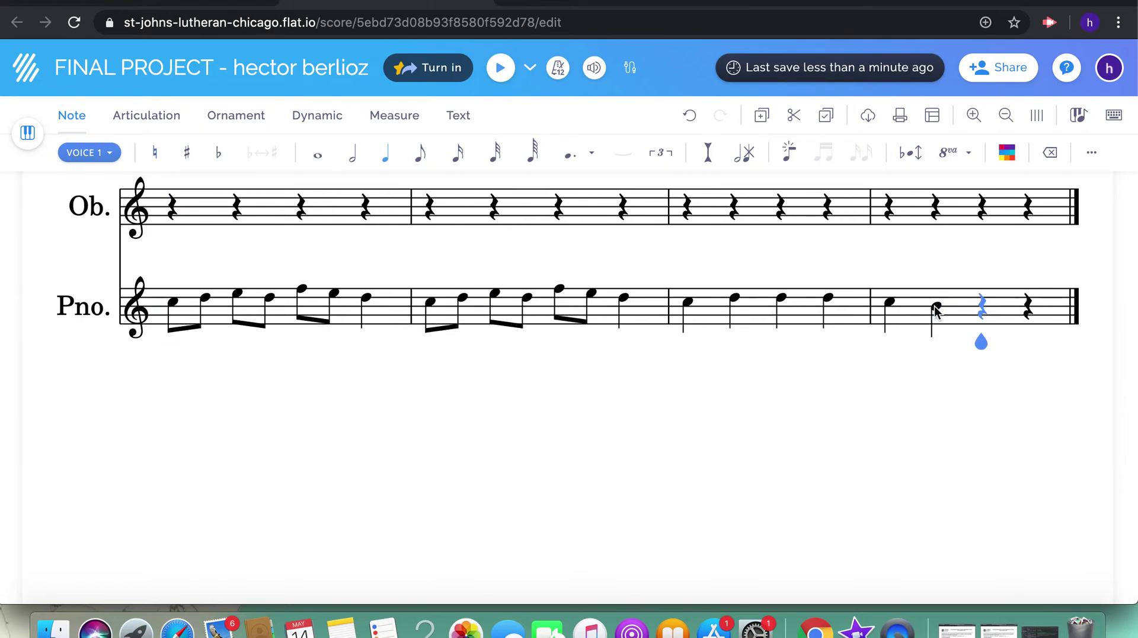
pyautogui.press('Right')
pyautogui.press('Right')
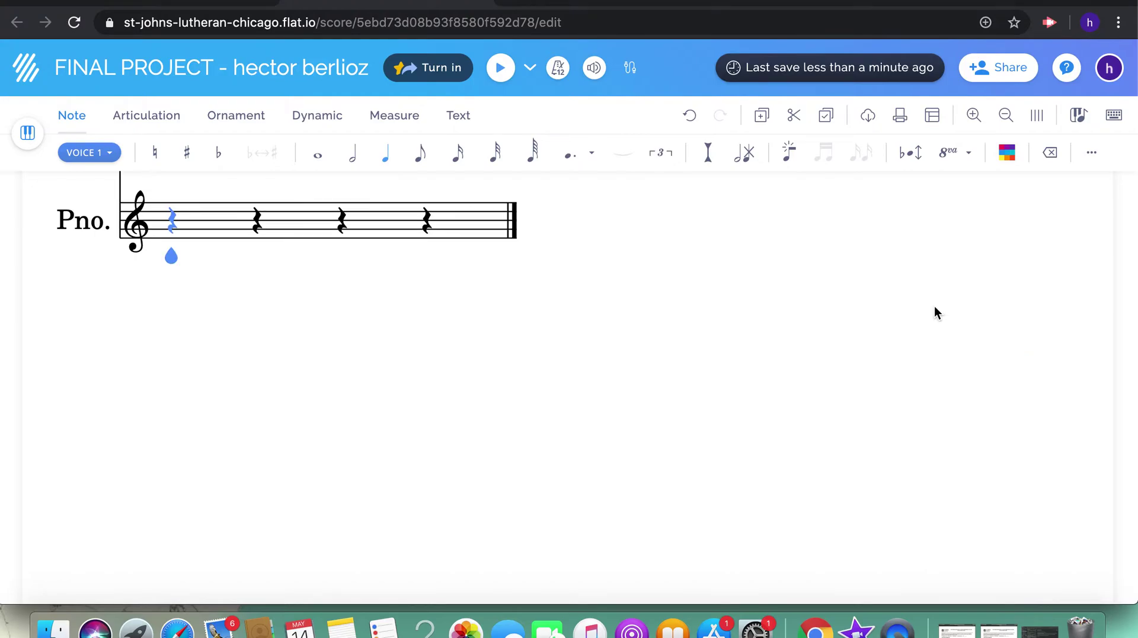
pyautogui.click(396, 117)
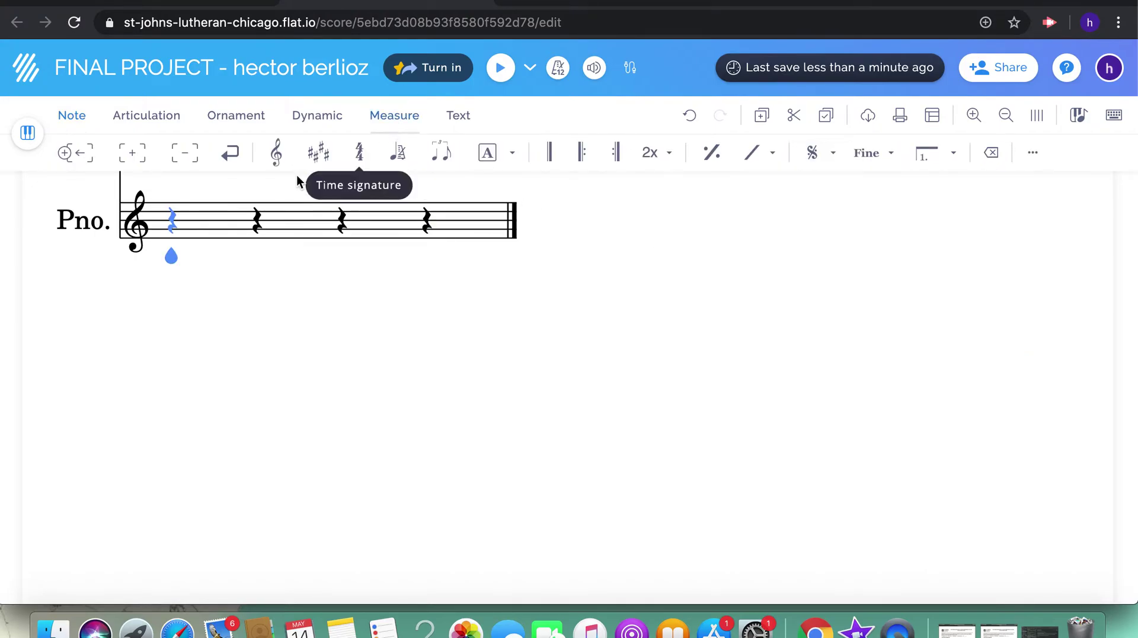
pyautogui.click(177, 155)
# Step: Play the score from the first piano note to hear the melody and stop the playback partway
pyautogui.scroll(10, 642, 290)
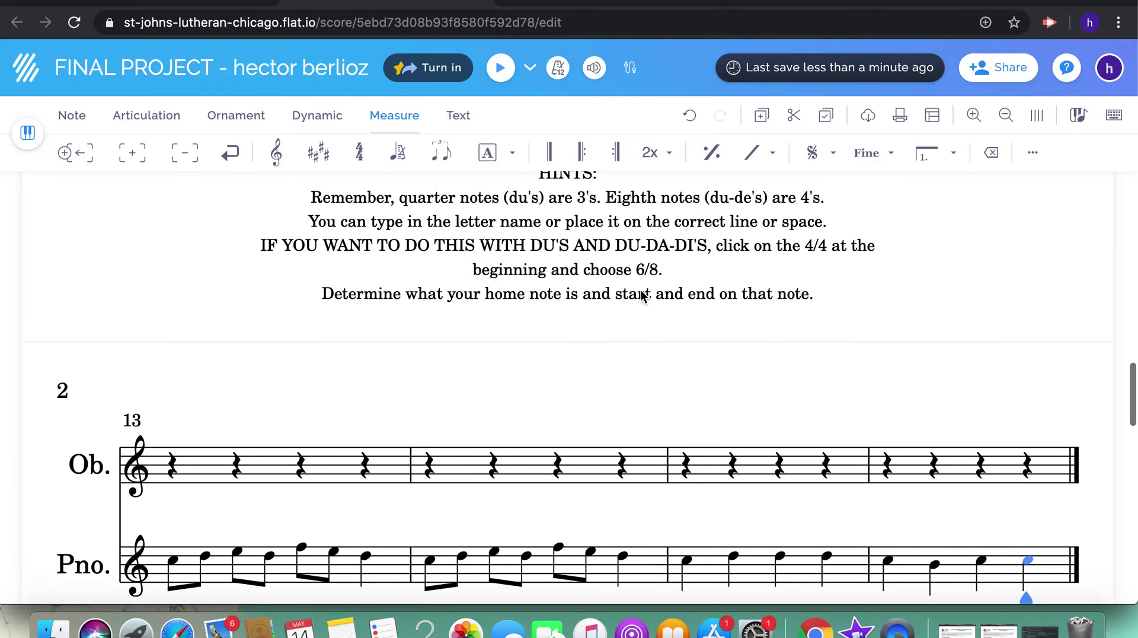
pyautogui.scroll(6, 641, 294)
pyautogui.click(202, 513)
pyautogui.click(212, 437)
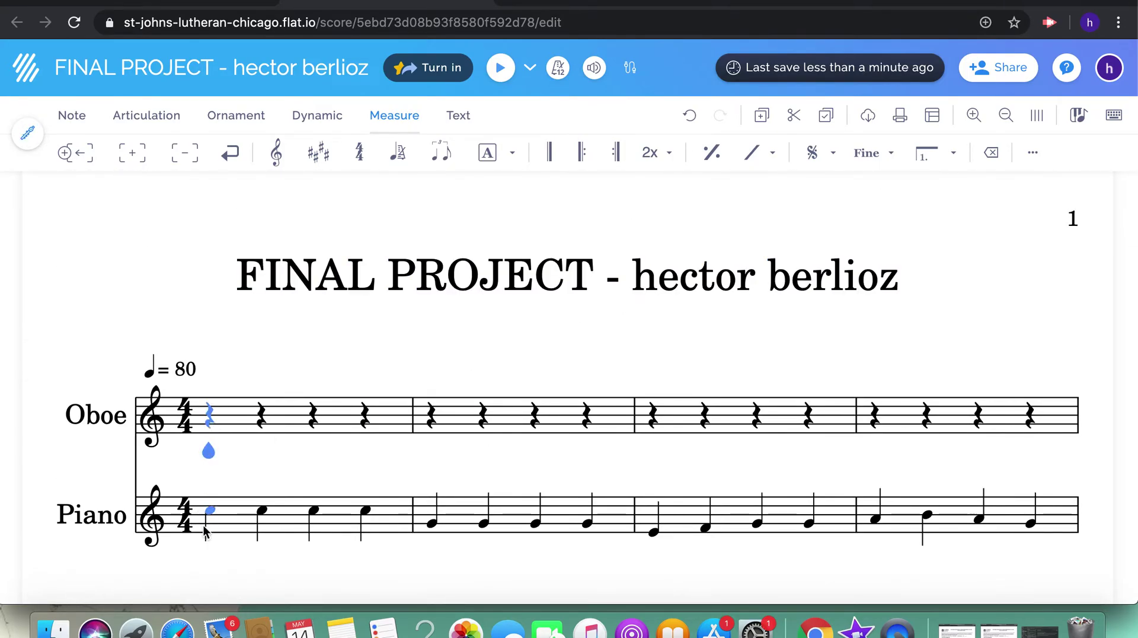
pyautogui.click(210, 511)
pyautogui.click(501, 67)
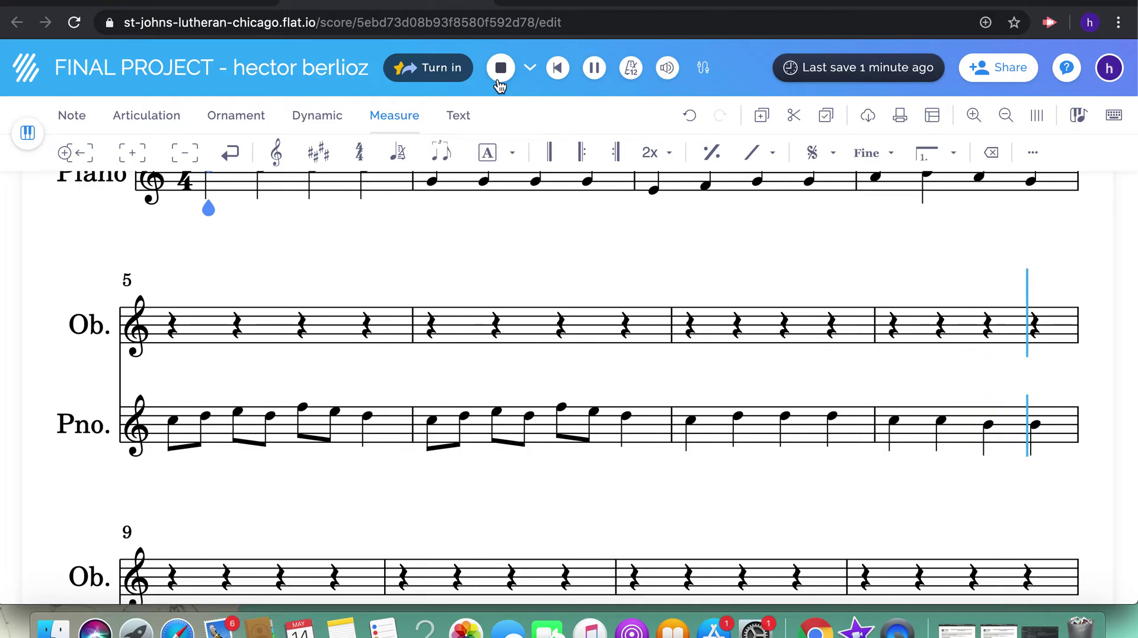
pyautogui.click(500, 68)
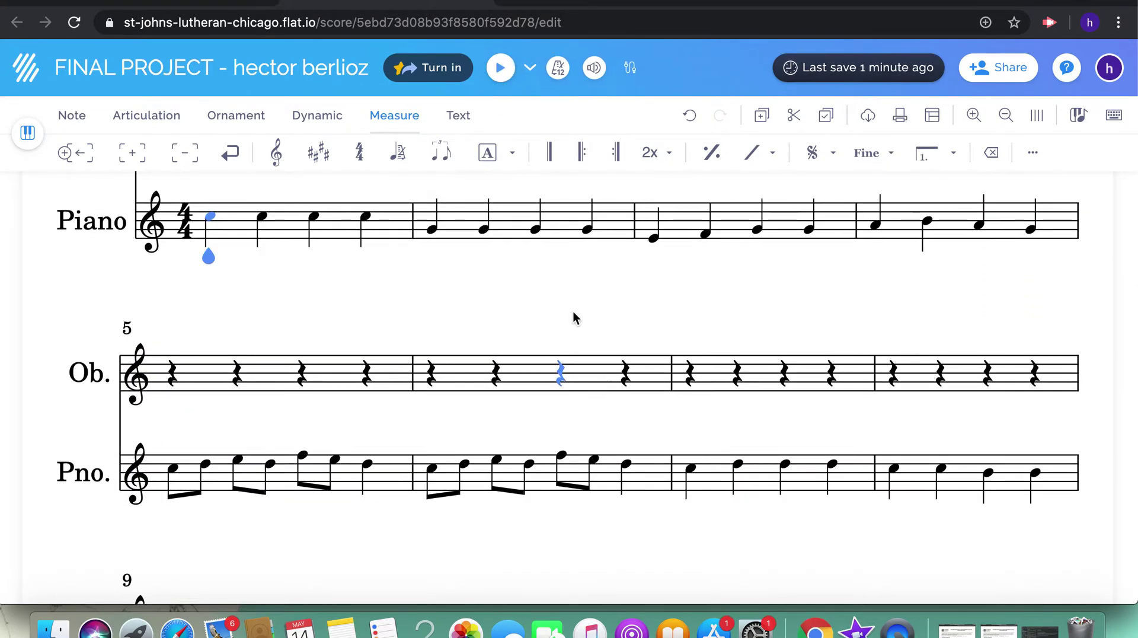
# Step: Fill oboe measure 1 with a quarter-note E, eighth notes E and F, and two quarter-note Gs
pyautogui.scroll(5, 574, 311)
pyautogui.scroll(-20, 574, 311)
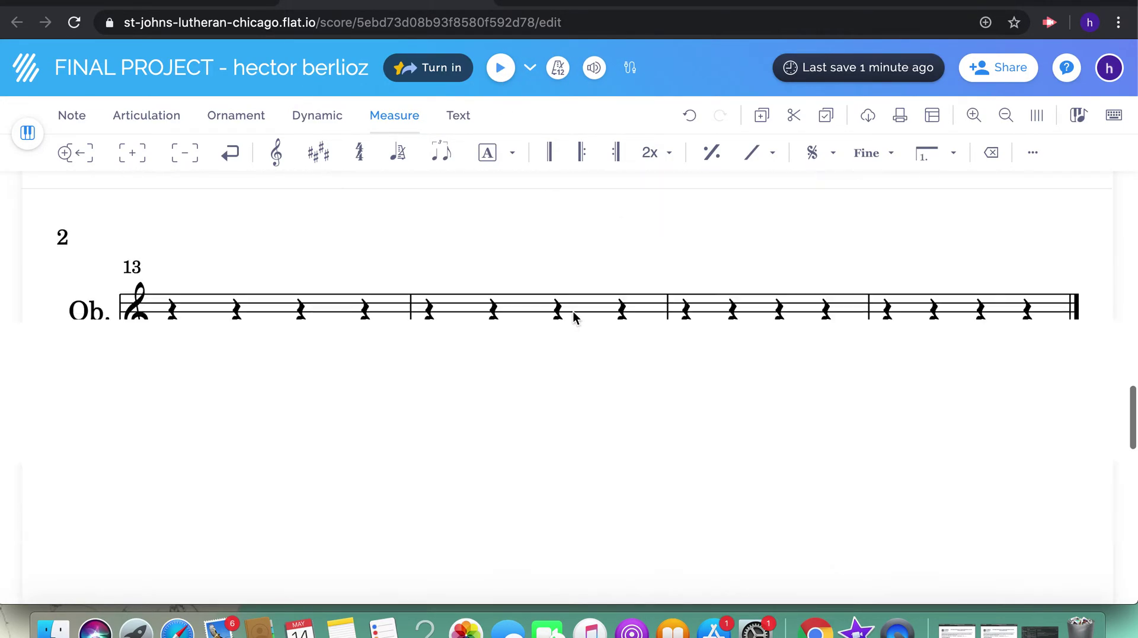
pyautogui.scroll(5, 574, 312)
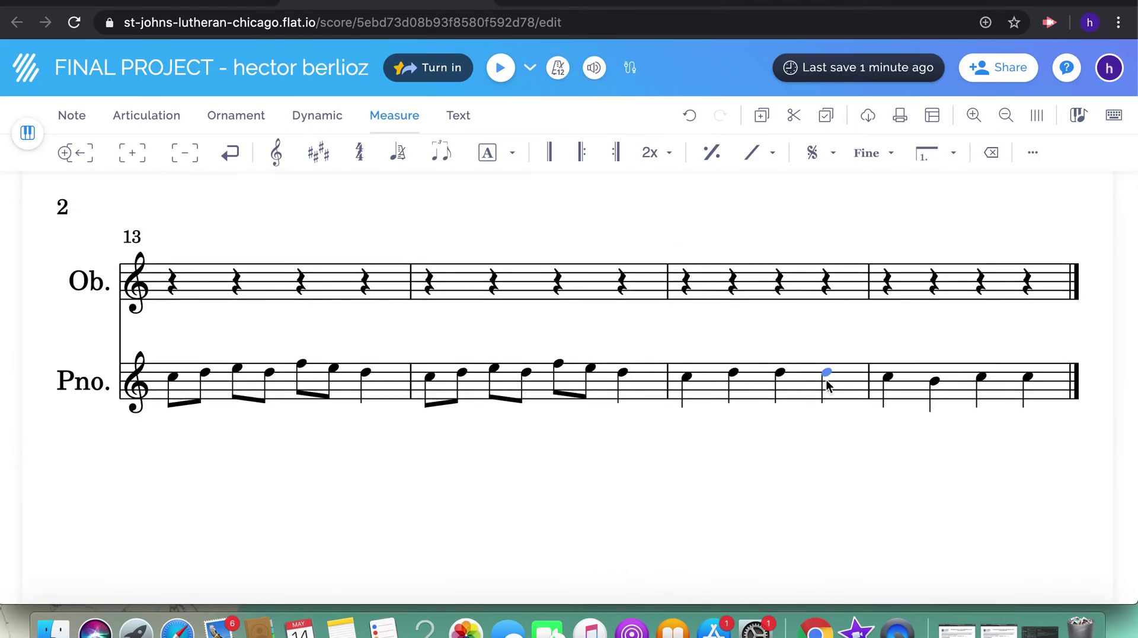
pyautogui.scroll(10, 742, 322)
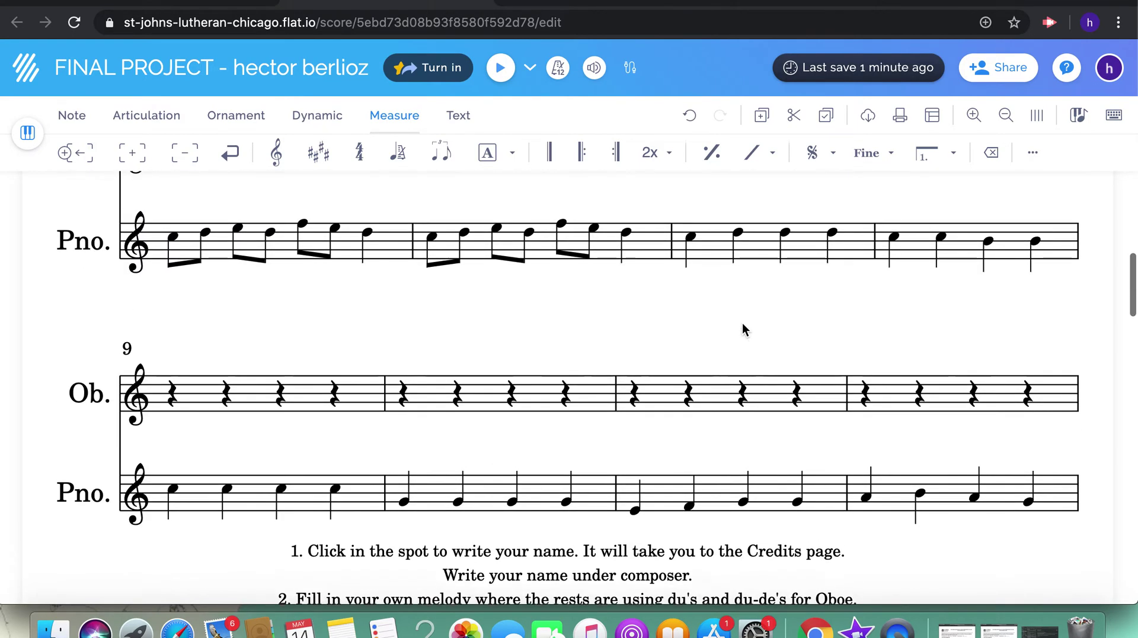
pyautogui.scroll(10, 432, 320)
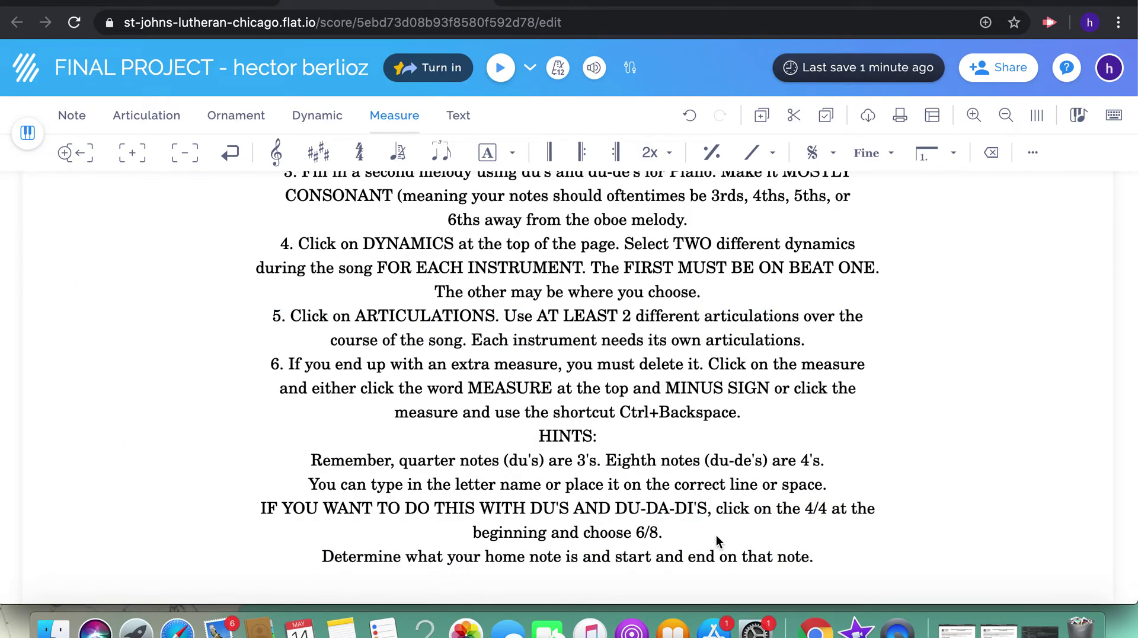
pyautogui.scroll(-5, 593, 305)
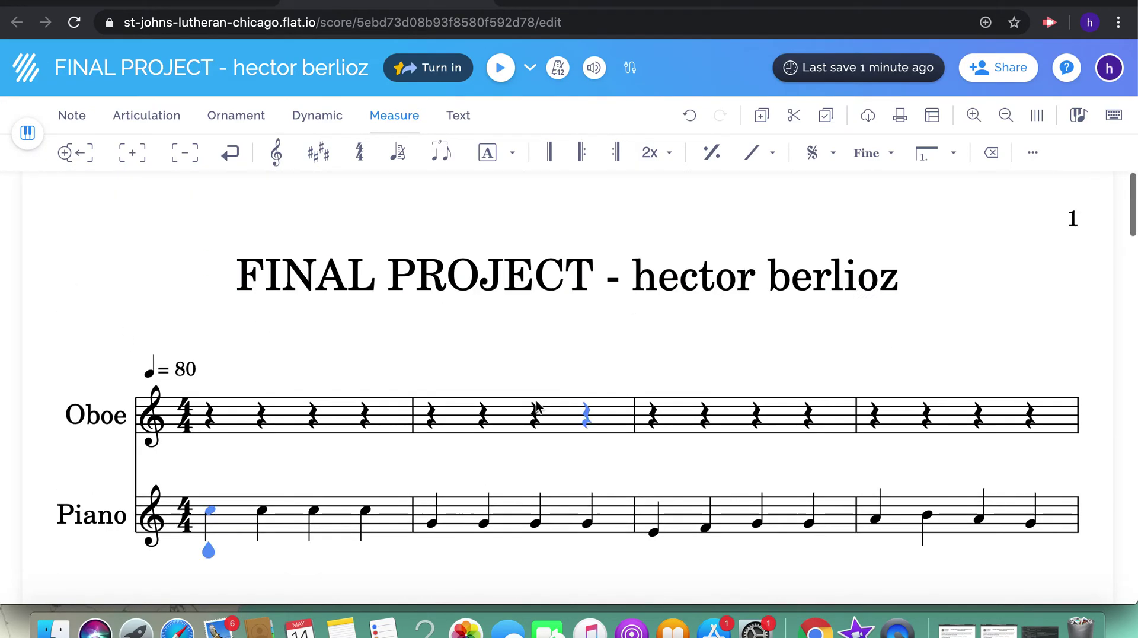
pyautogui.click(210, 421)
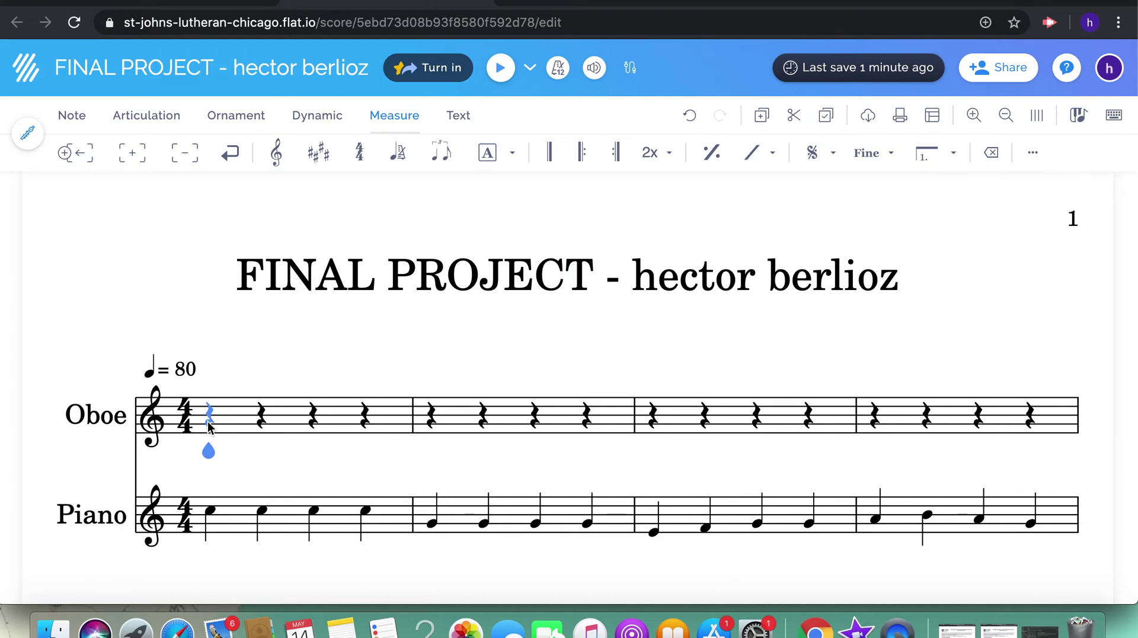
pyautogui.click(209, 426)
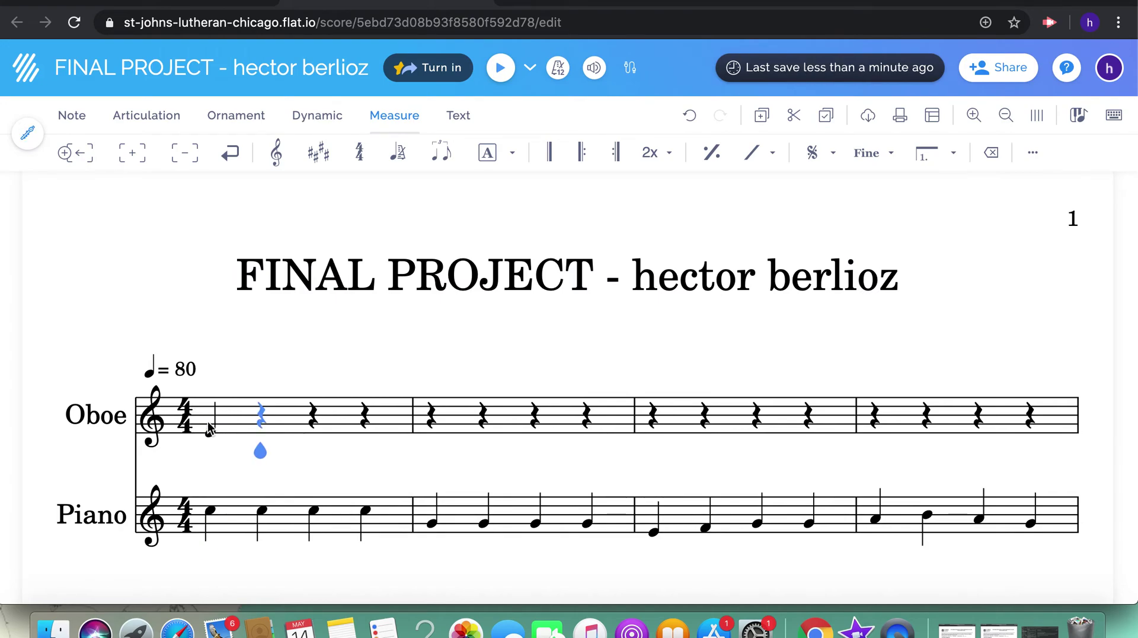
pyautogui.scroll(-3, 209, 426)
pyautogui.press('4')
pyautogui.press('e')
pyautogui.press('f')
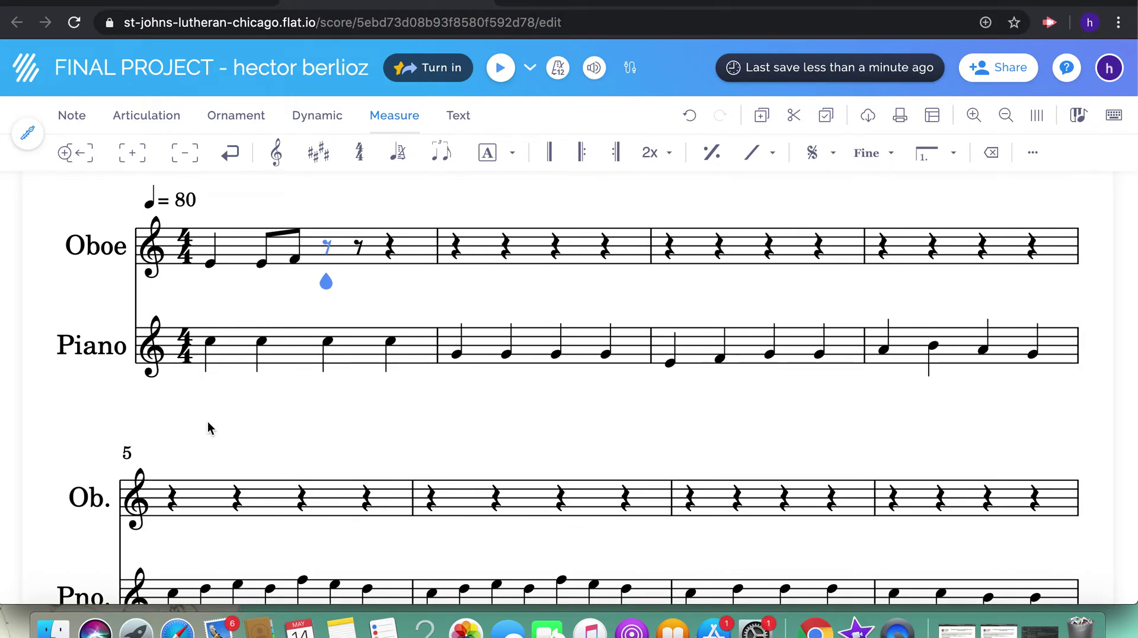
pyautogui.press('5')
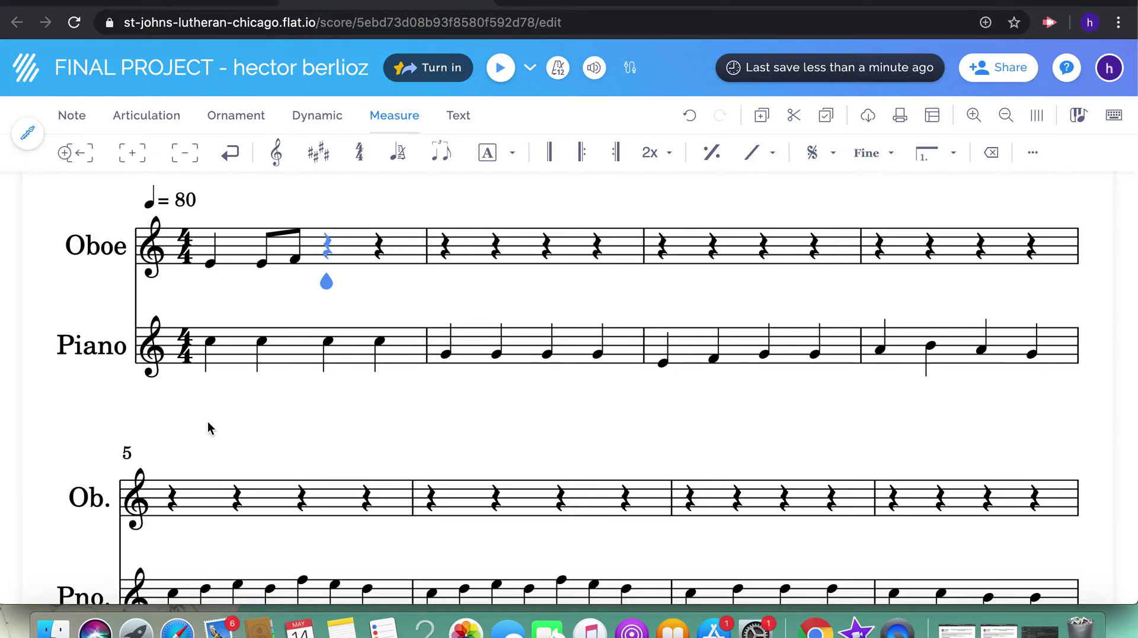
pyautogui.press('g')
pyautogui.press('g')
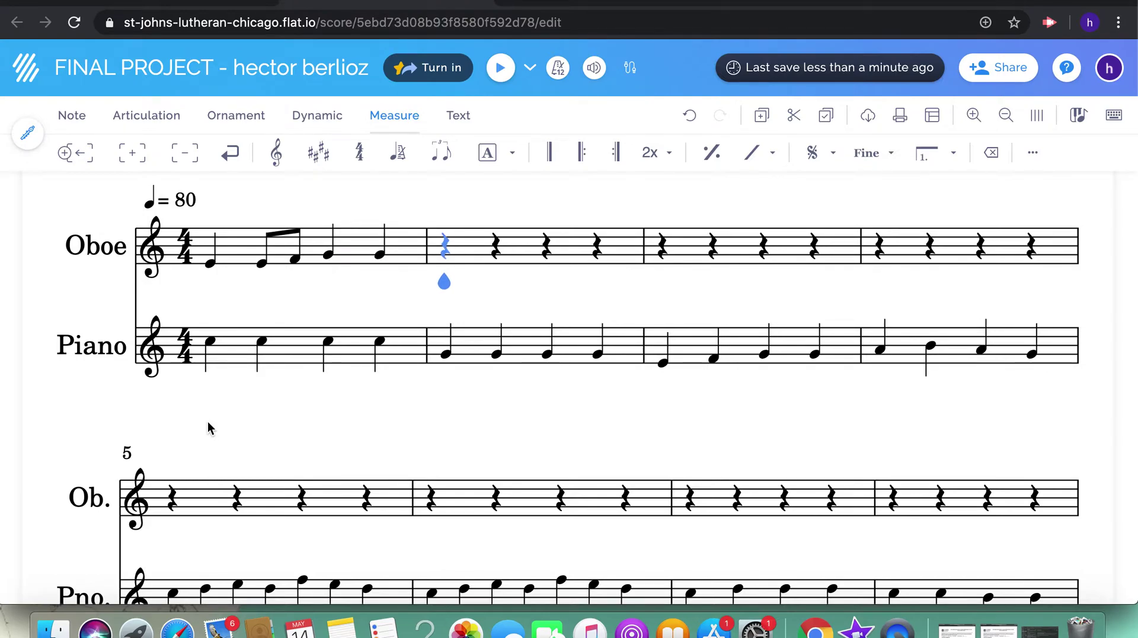
# Step: Fill oboe measure 2 with a quarter-note C, eighth notes C, B, A, F and a closing quarter-note G
pyautogui.press('c')
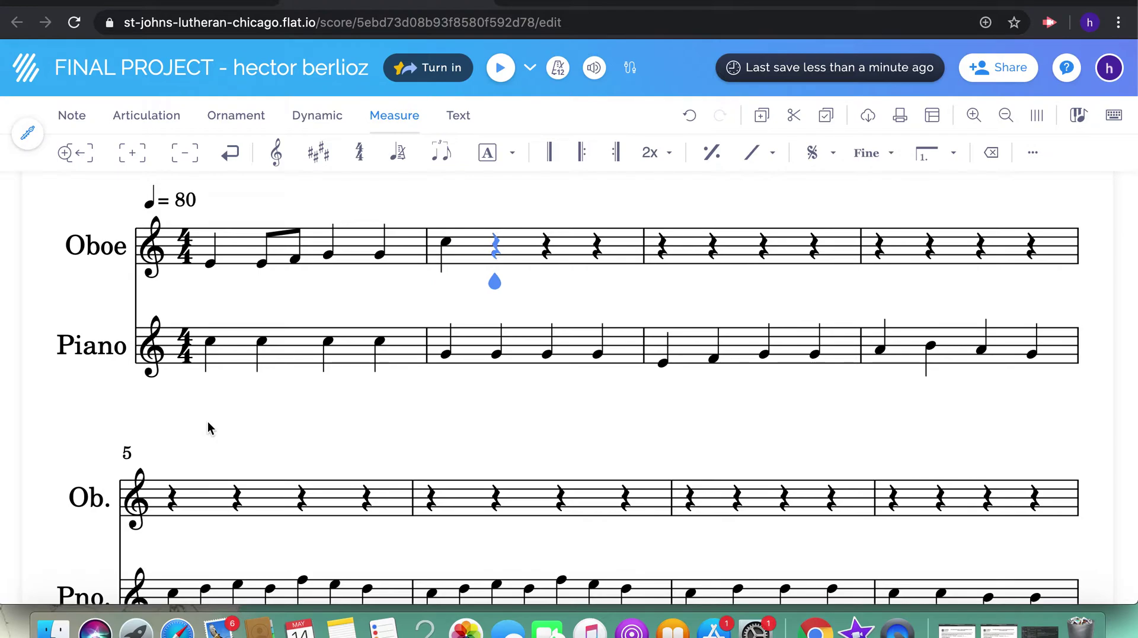
pyautogui.press('4')
pyautogui.press('c')
pyautogui.press('b')
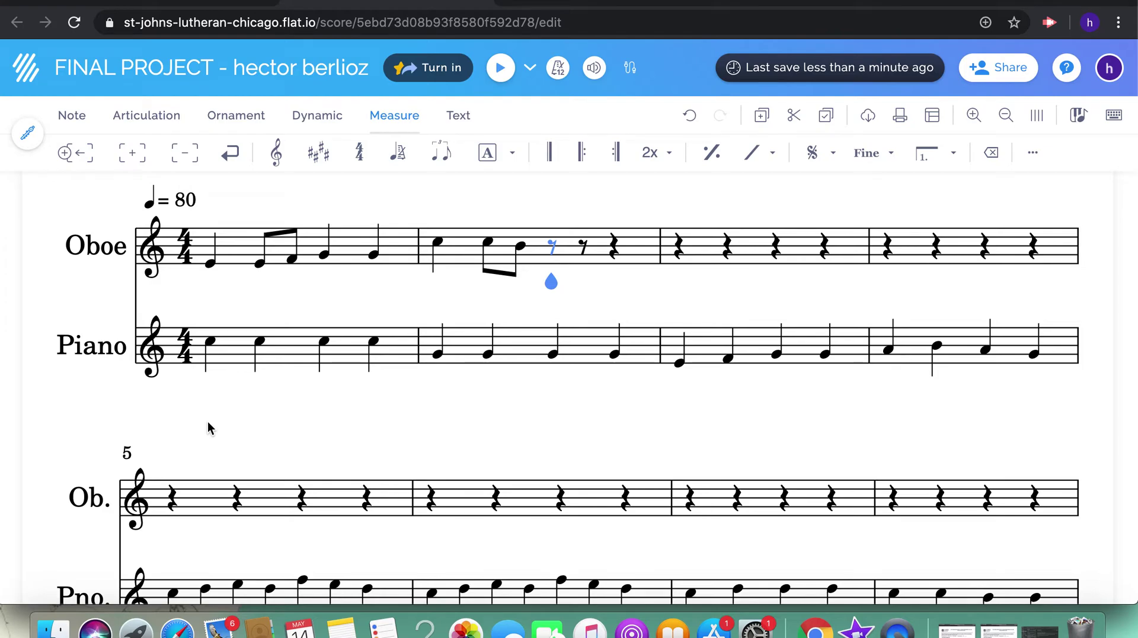
pyautogui.press('a')
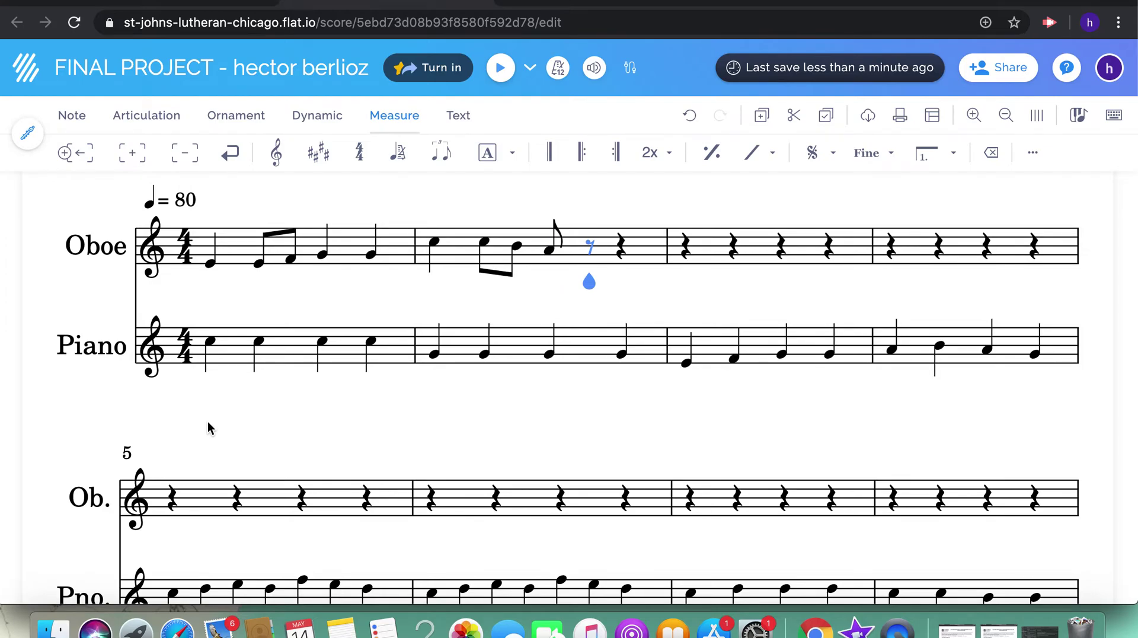
pyautogui.press('f')
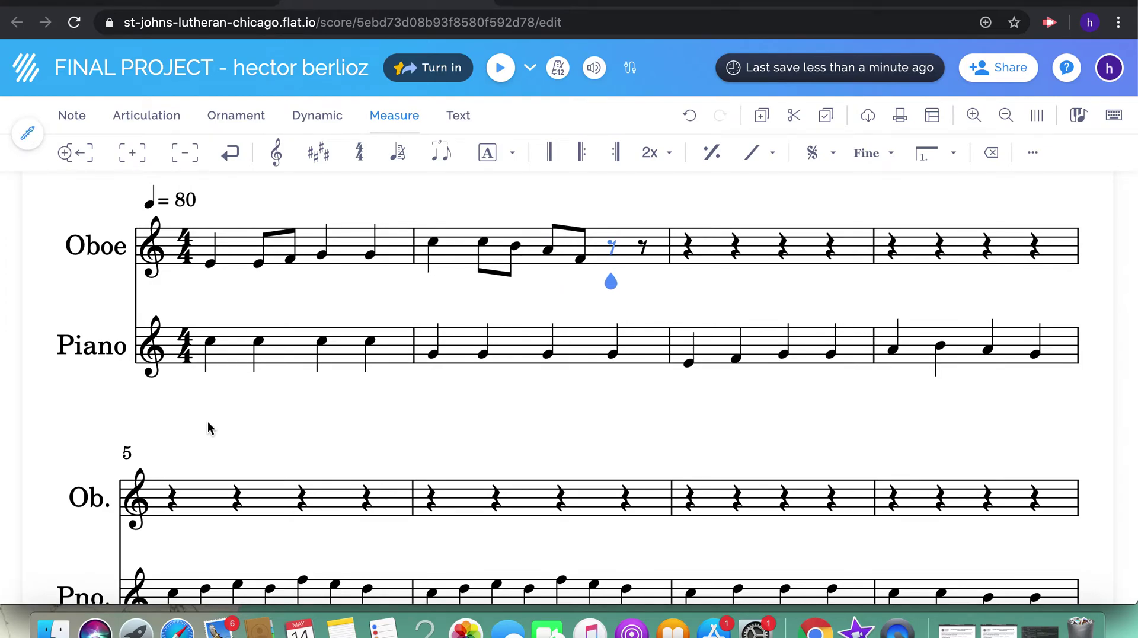
pyautogui.press('5')
pyautogui.press('g')
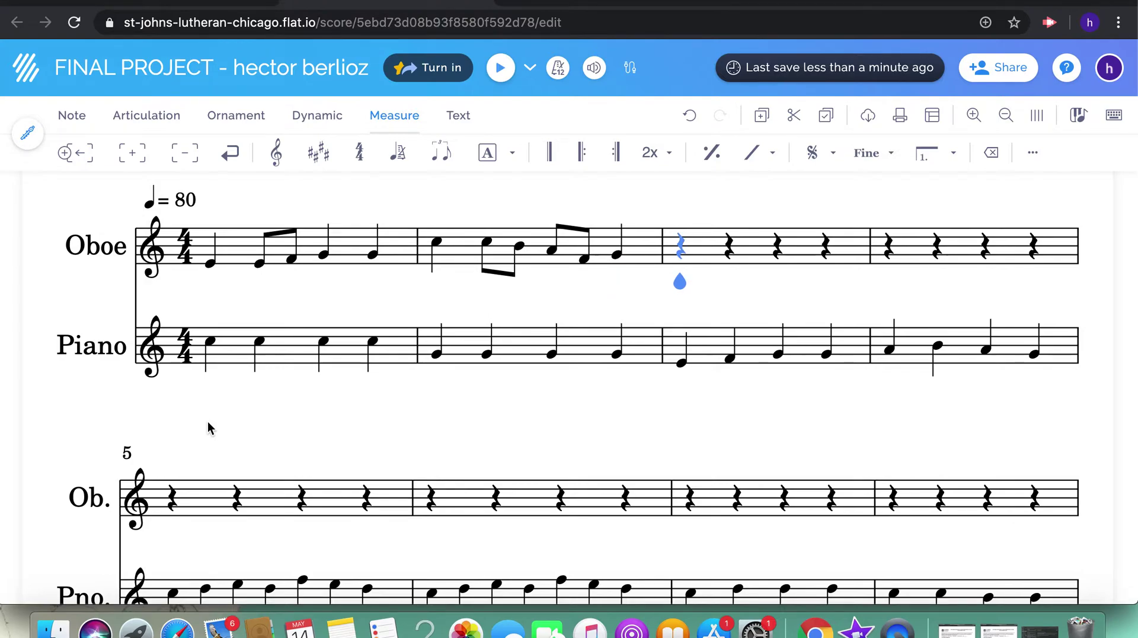
# Step: Fill oboe measure 3 with a quarter-note C lowered an octave, eighth notes C, D, E, F and a closing quarter-note G
pyautogui.press('c')
pyautogui.press('Left')
pyautogui.press('super+Down')
pyautogui.press('Right')
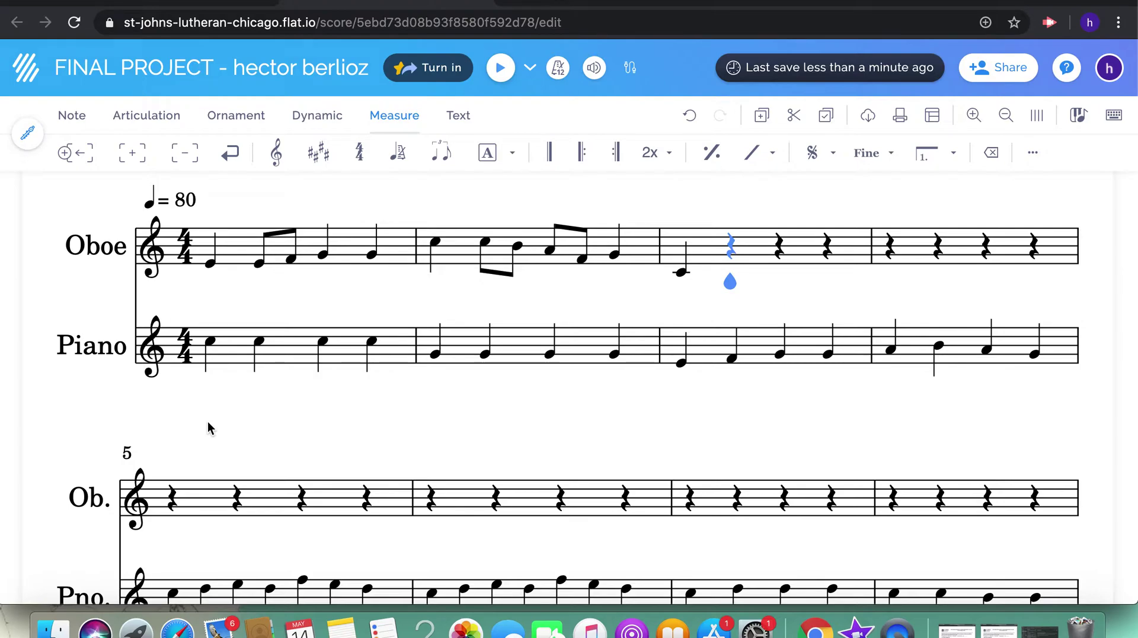
pyautogui.press('6')
pyautogui.press('4')
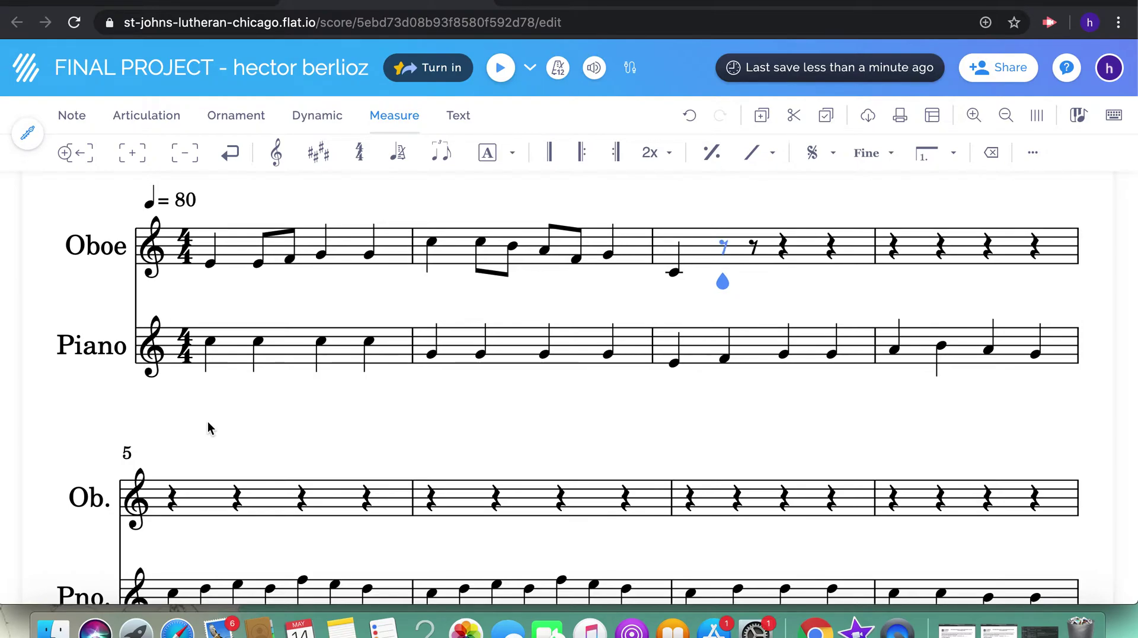
pyautogui.press('c')
pyautogui.press('d')
pyautogui.press('e')
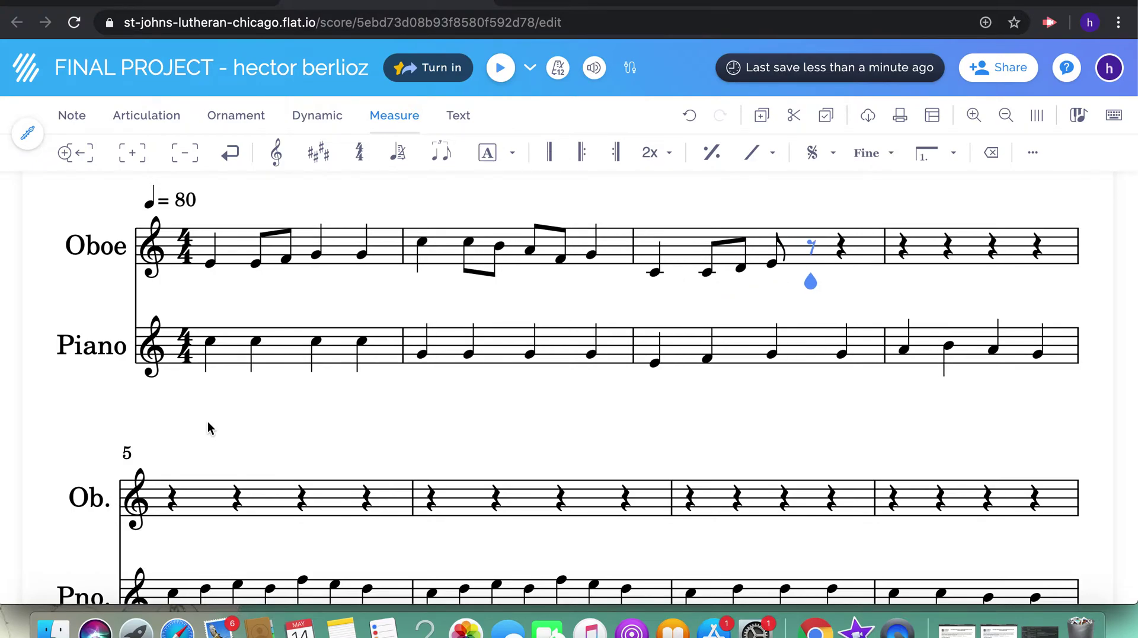
pyautogui.press('f')
pyautogui.press('5')
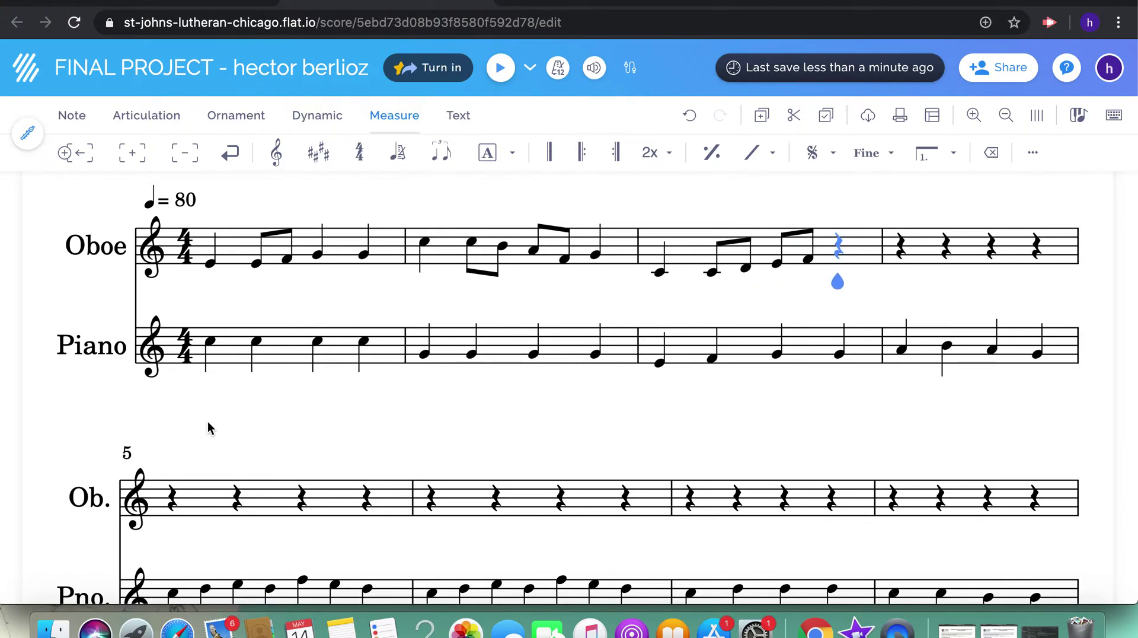
pyautogui.press('g')
# Step: Fill oboe measure 4 with quarter notes F, E, D and G
pyautogui.press('f')
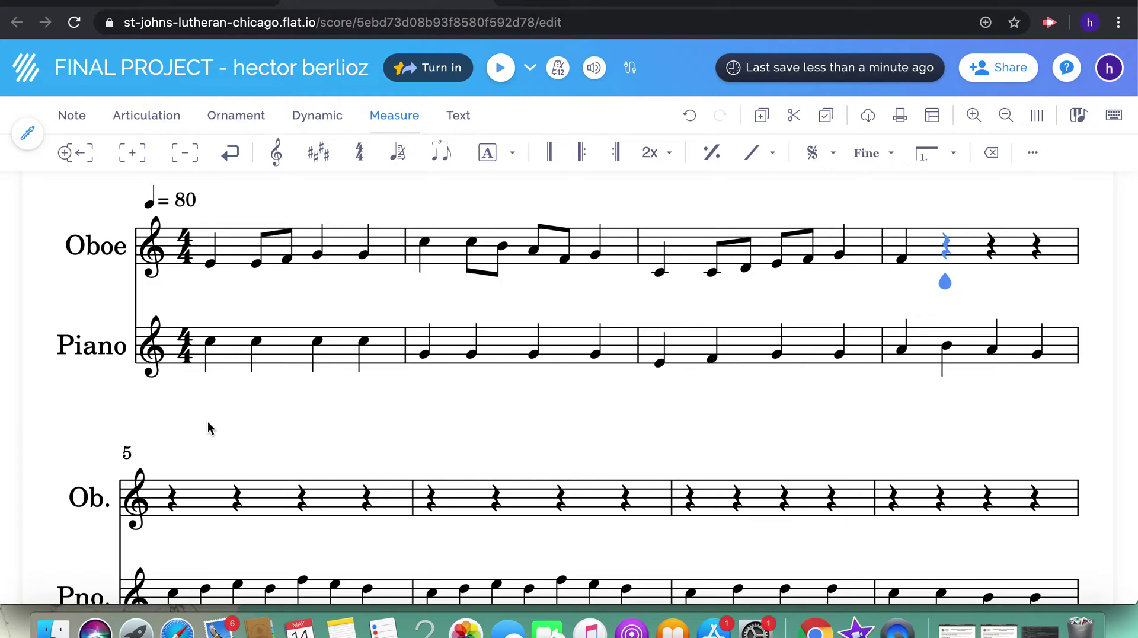
pyautogui.press('e')
pyautogui.press('d')
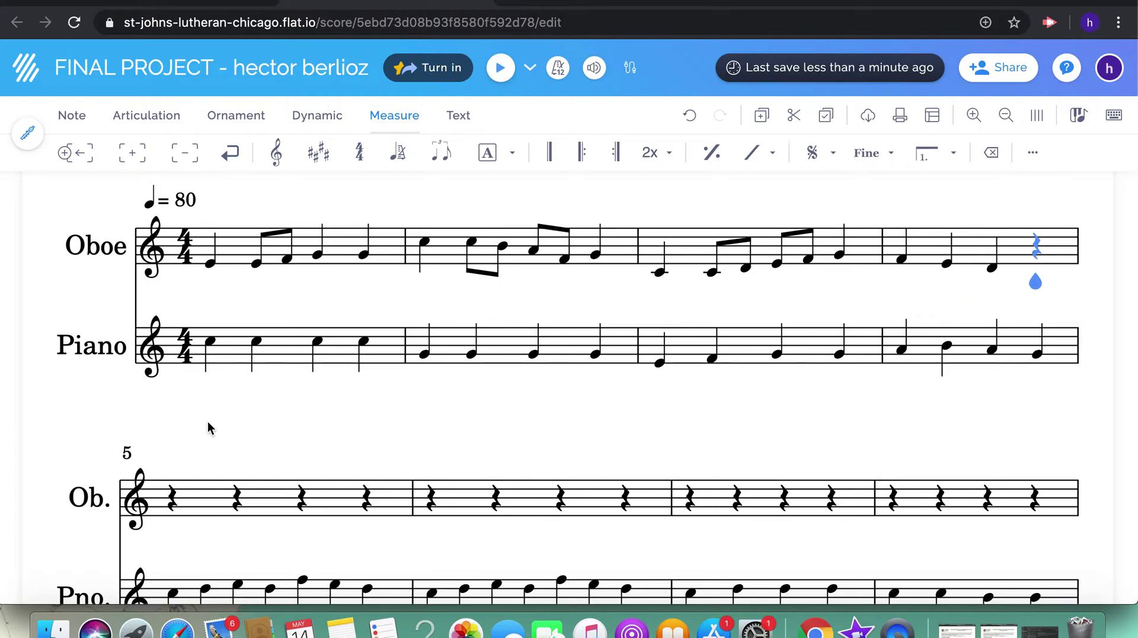
pyautogui.press('g')
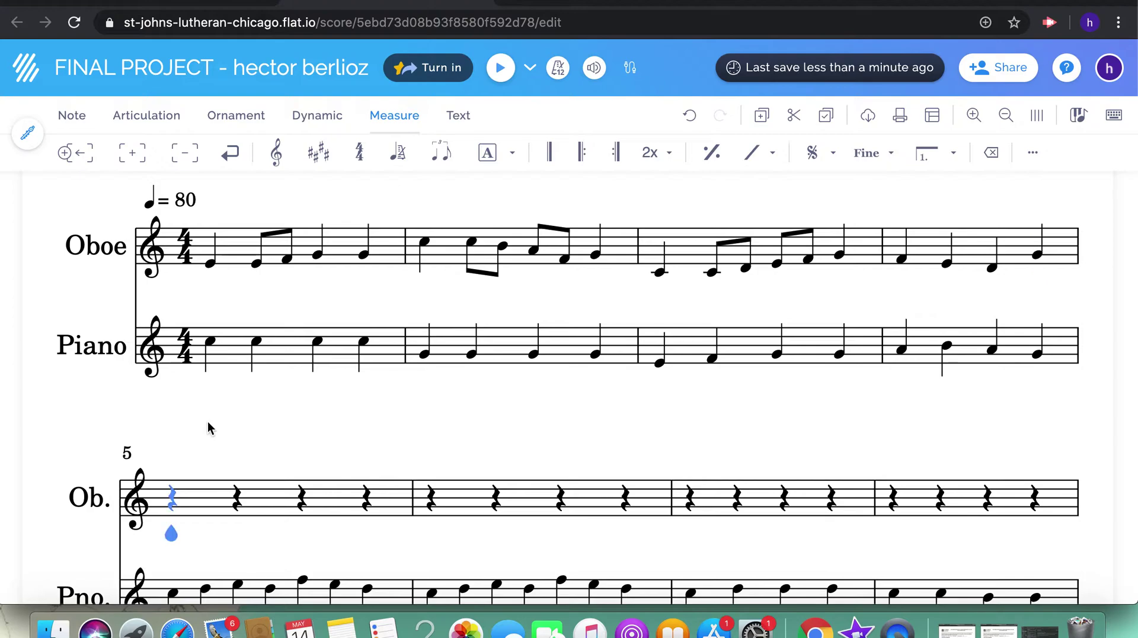
# Step: Fill oboe measures 5 and 6 each with quarter notes A, B, C and G
pyautogui.hotkey('shift', 'Right')
pyautogui.scroll(-3, 208, 476)
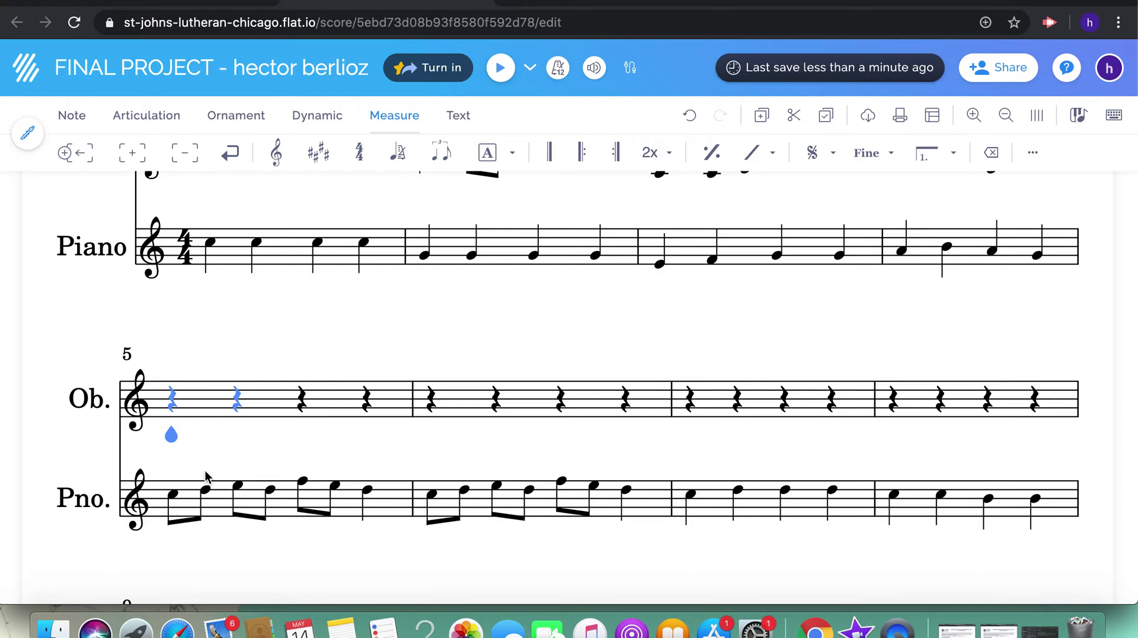
pyautogui.press('a')
pyautogui.press('b')
pyautogui.press('c')
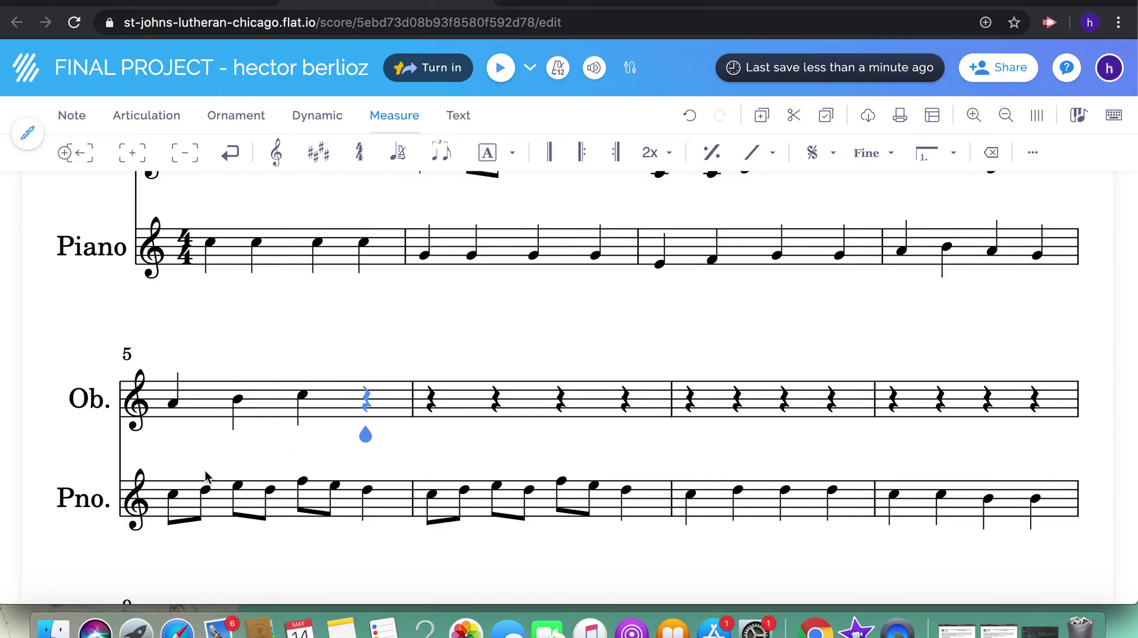
pyautogui.press('g')
pyautogui.press('a')
pyautogui.press('b')
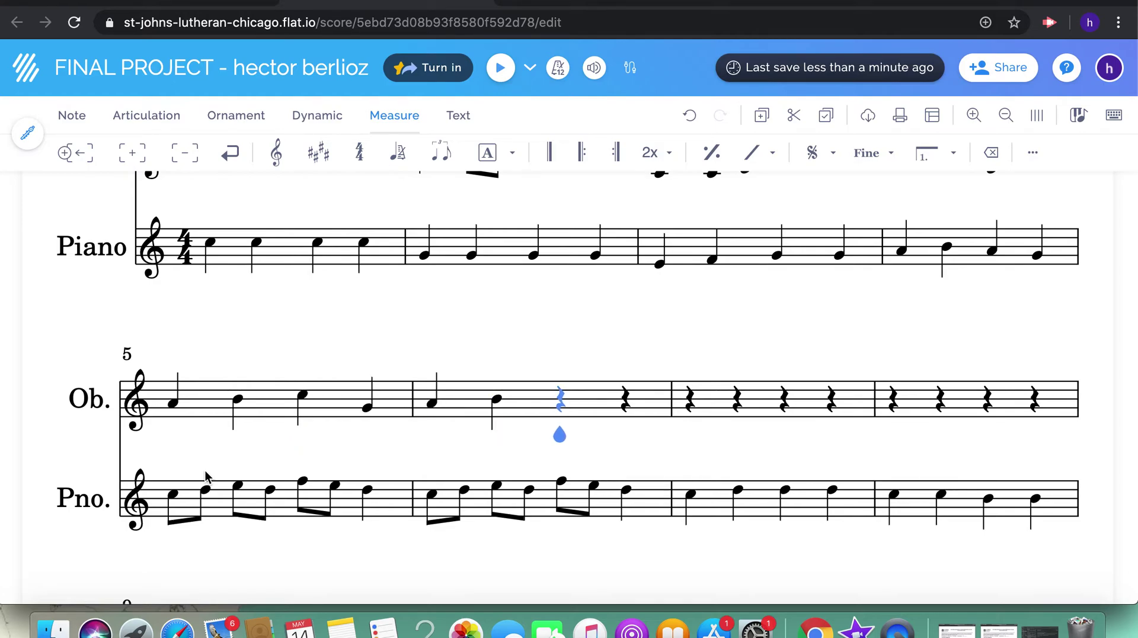
pyautogui.press('c')
pyautogui.press('g')
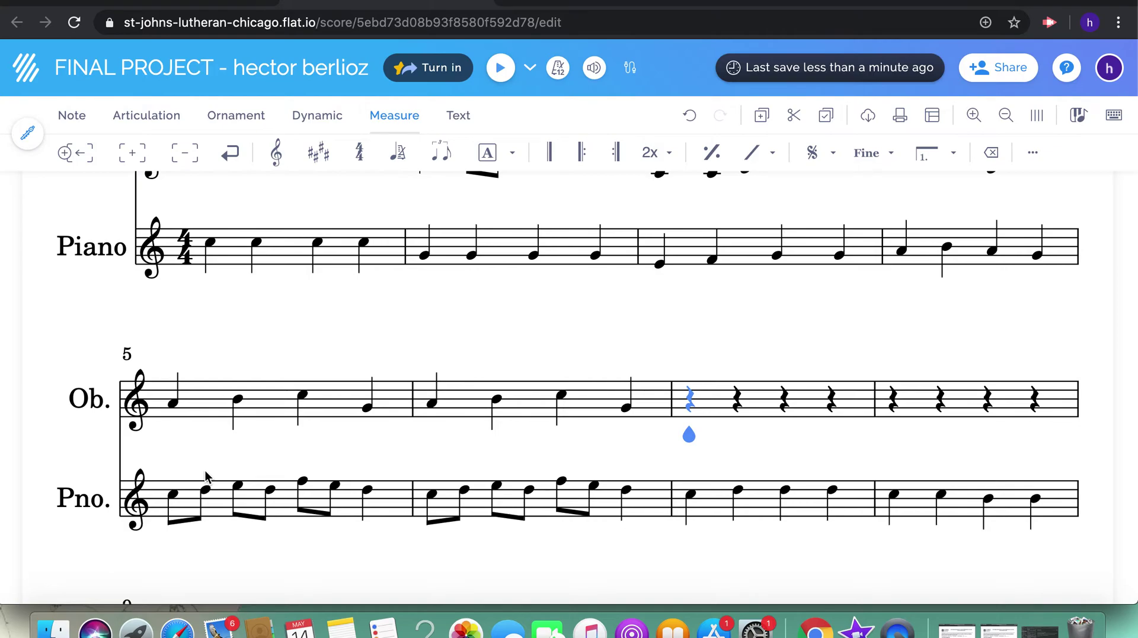
# Step: Fill oboe measure 7 with eighth notes A, C, D, E, F, G, F and D
pyautogui.press('4')
pyautogui.scroll(-5, 206, 476)
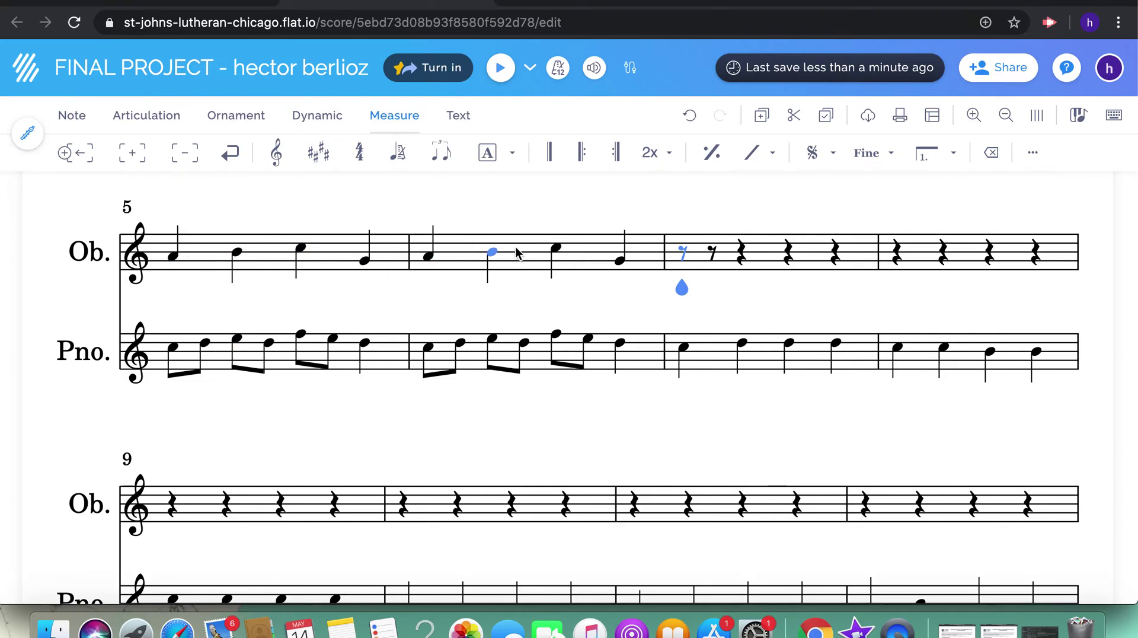
pyautogui.press('a')
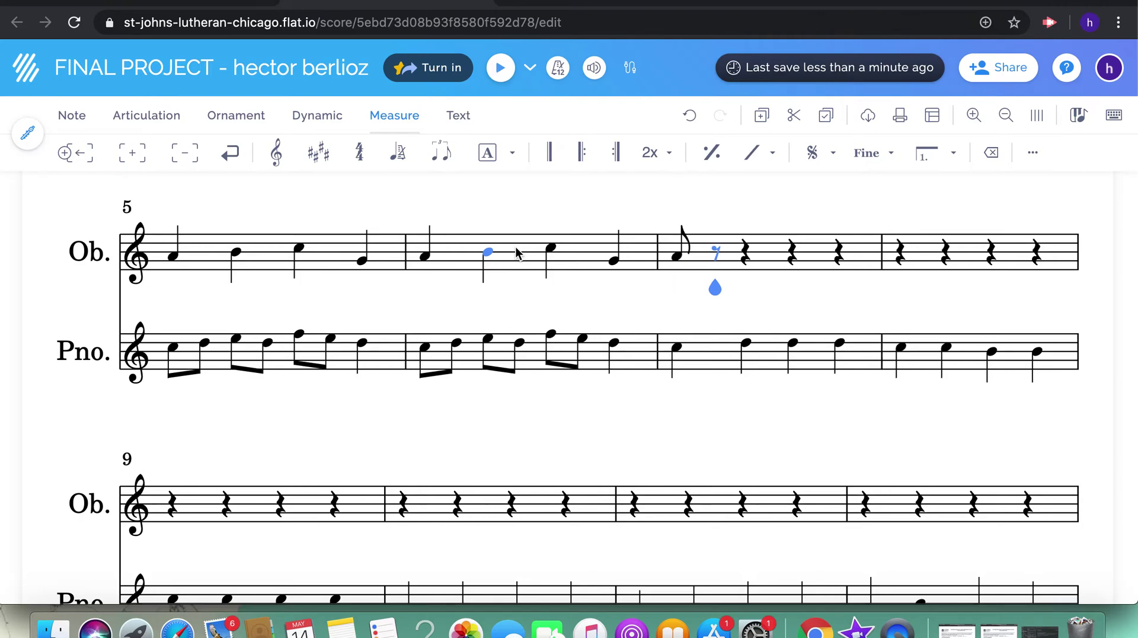
pyautogui.press('c')
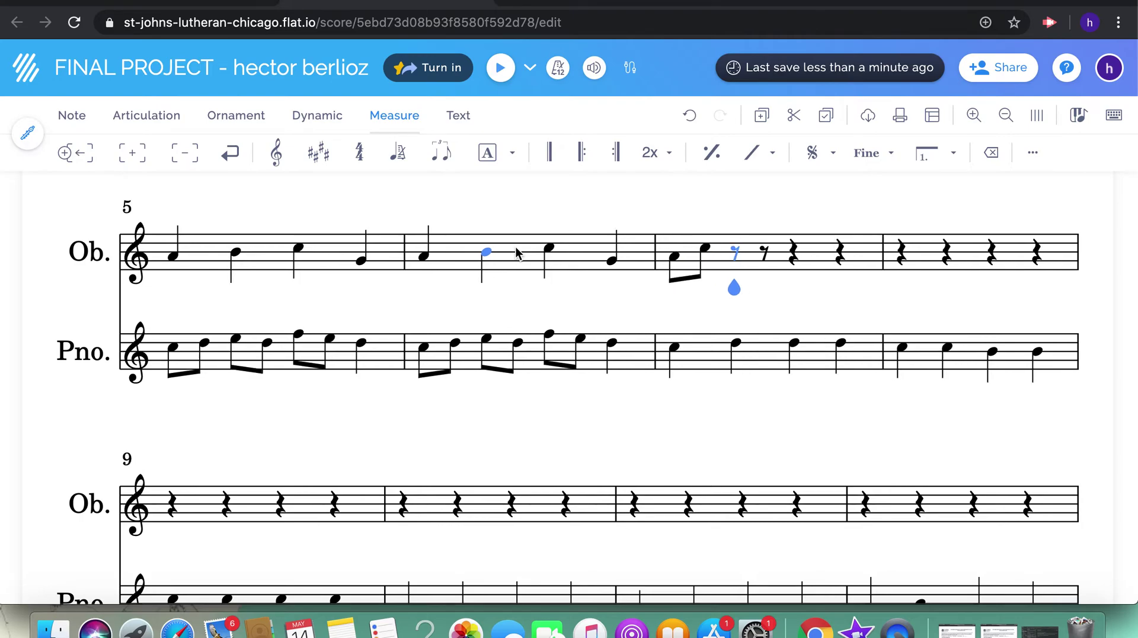
pyautogui.press('d')
pyautogui.press('e')
pyautogui.press('f')
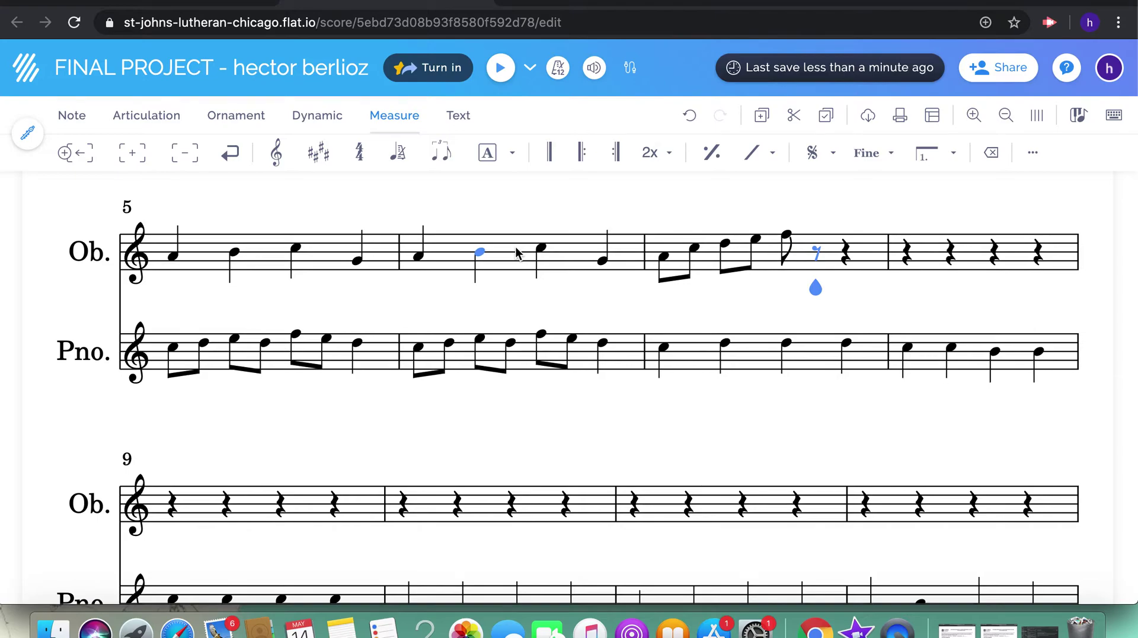
pyautogui.press('g')
pyautogui.press('f')
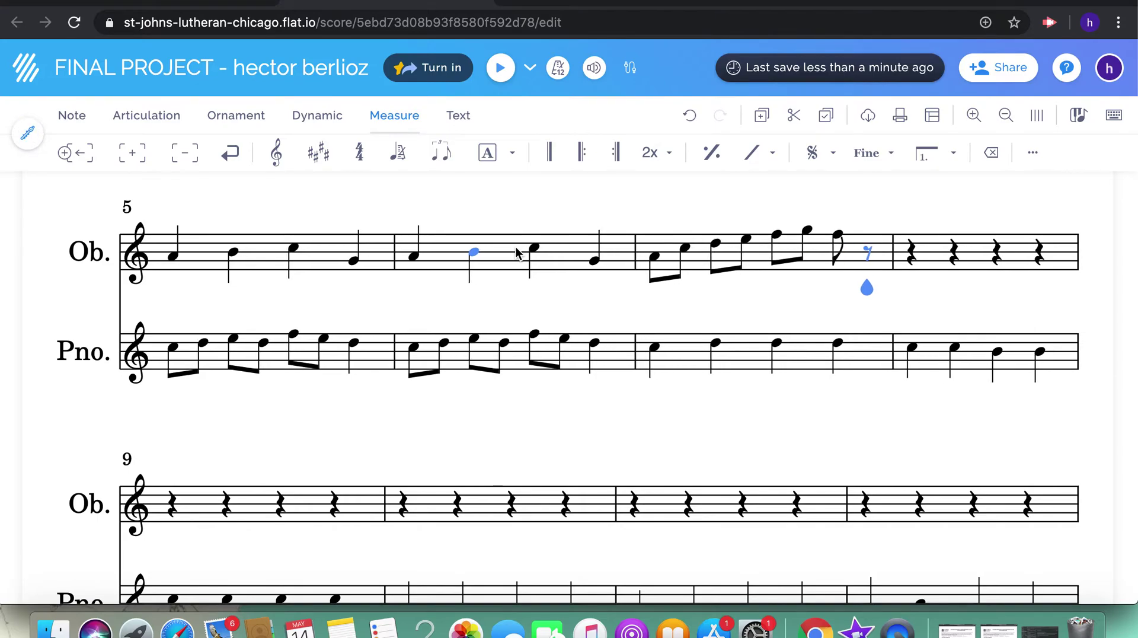
pyautogui.press('d')
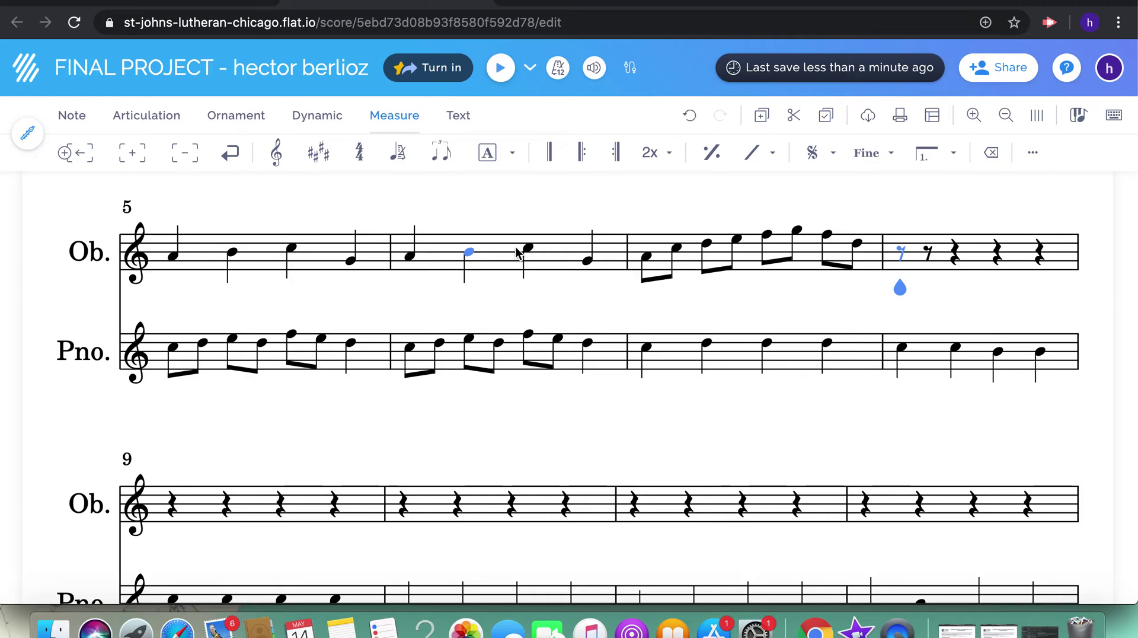
# Step: Fill oboe measure 8 with a quarter-note E, eighth notes E and C, and two quarter-note Ds
pyautogui.press('6')
pyautogui.press('e')
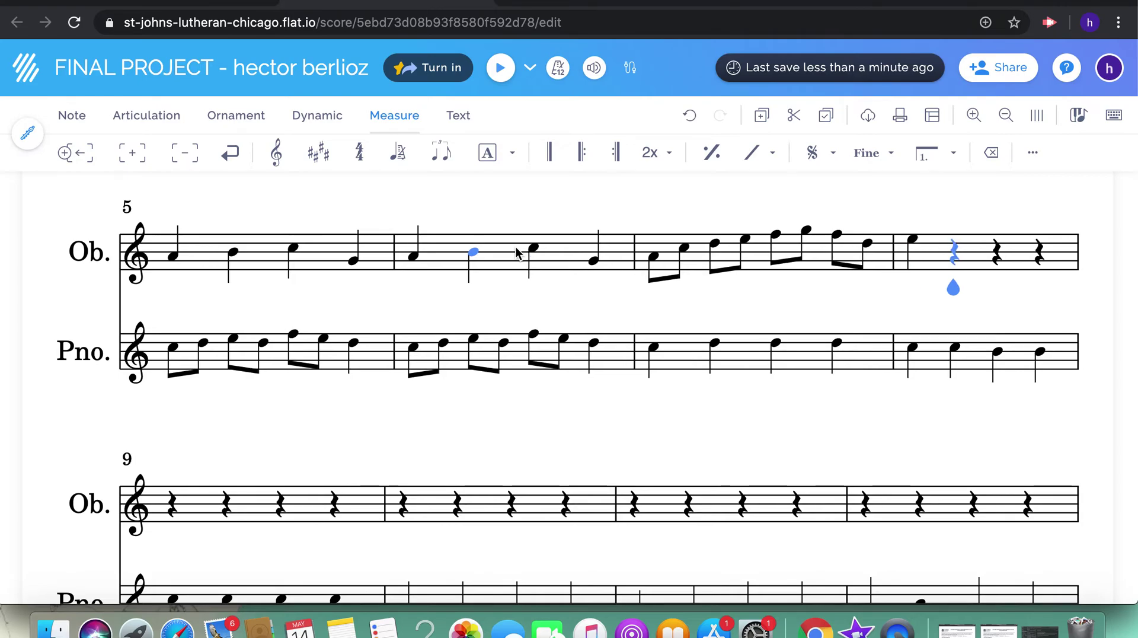
pyautogui.press('4')
pyautogui.press('c')
pyautogui.press('c')
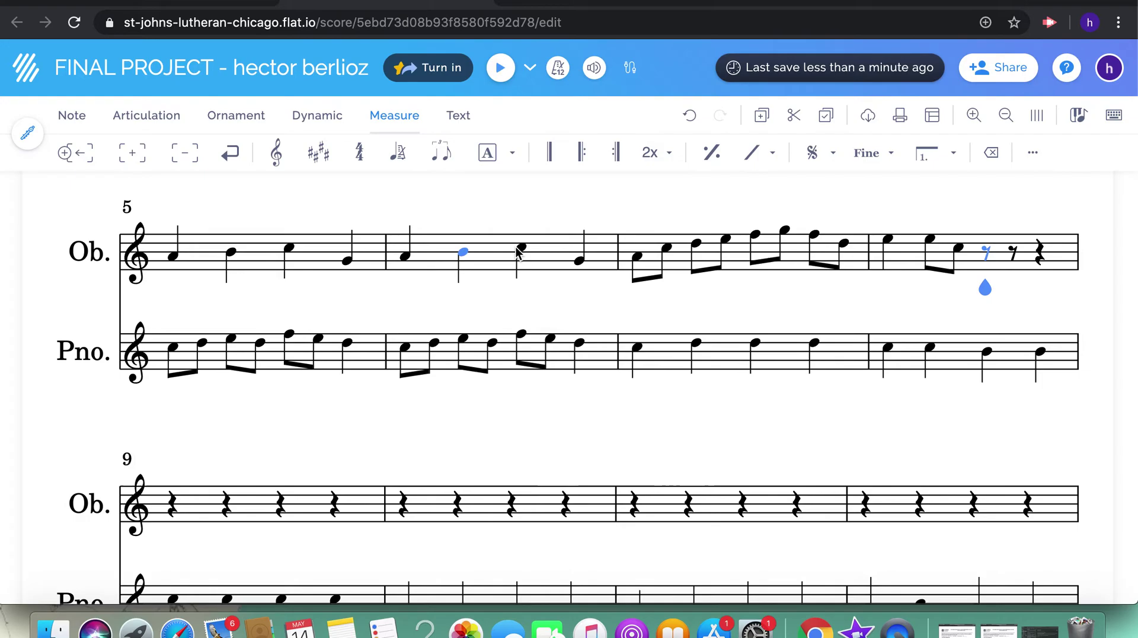
pyautogui.press('5')
pyautogui.press('d')
pyautogui.press('d')
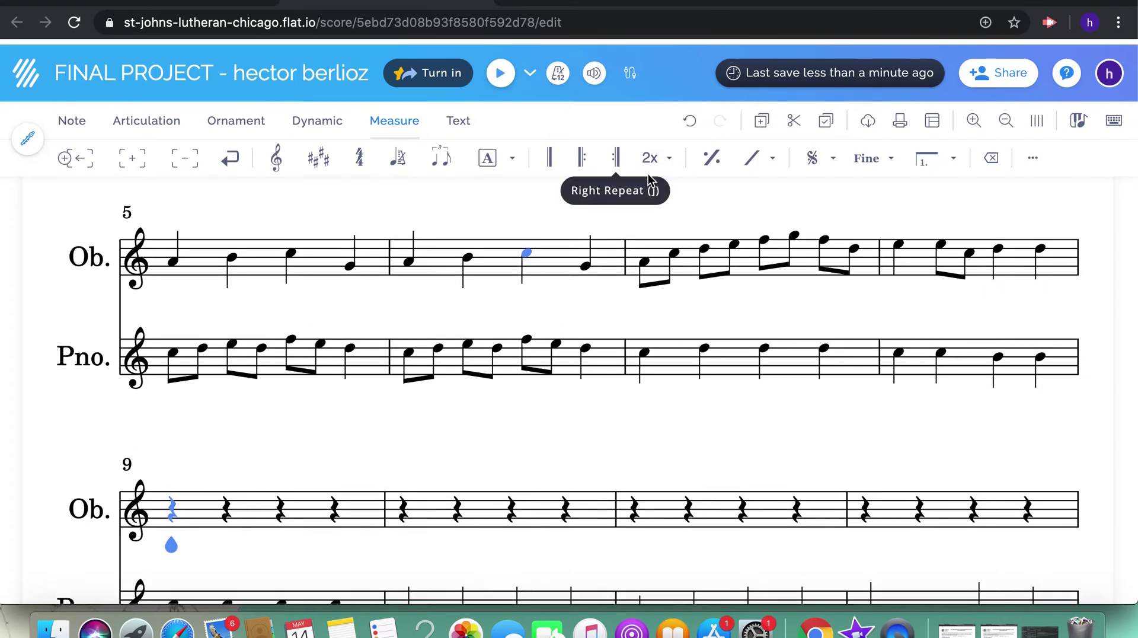
# Step: Play the score from the first piano note through oboe measure 8 to hear both parts, and stop the playback
pyautogui.scroll(10, 535, 327)
pyautogui.click(211, 510)
pyautogui.press('space')
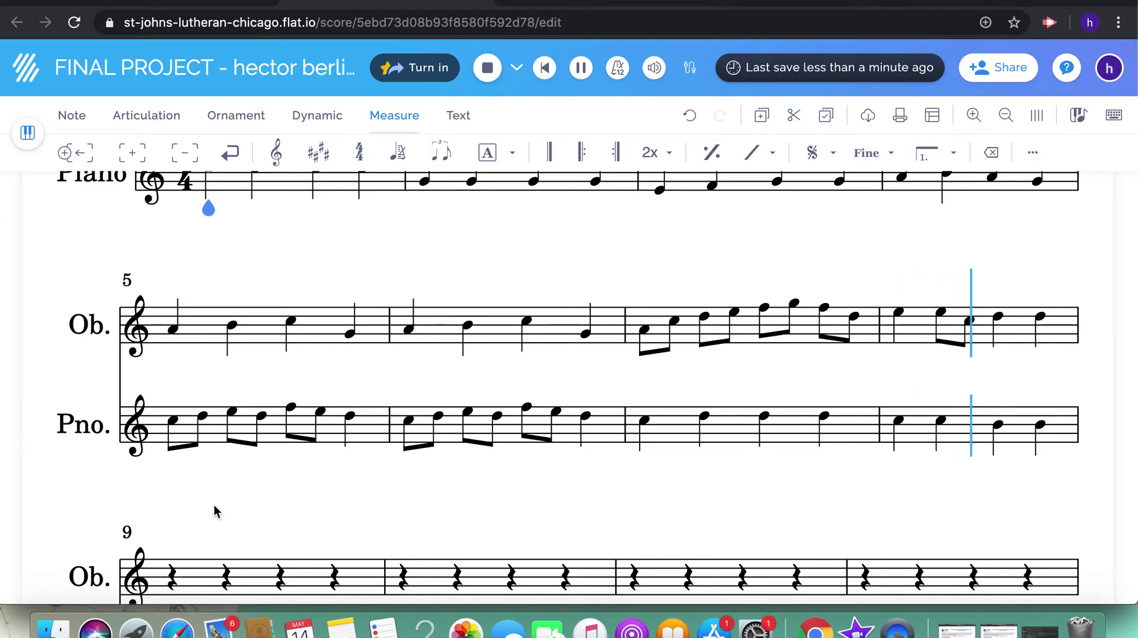
pyautogui.press('space')
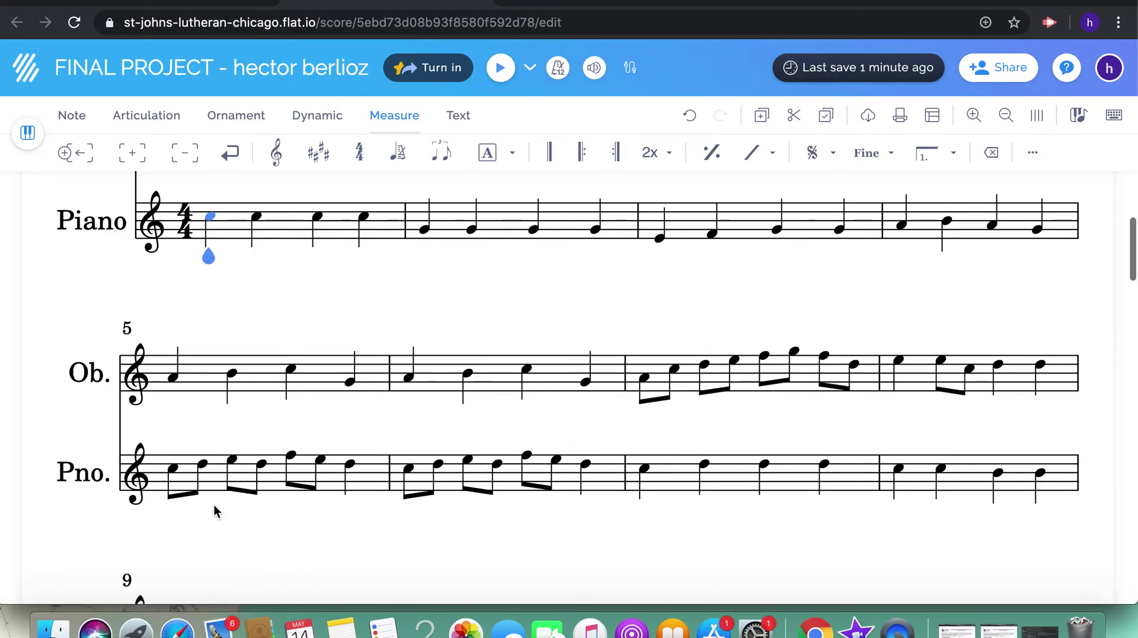
# Step: Copy oboe measures 1 to 7 and paste them into the oboe staff starting at measure 9
pyautogui.click(210, 433)
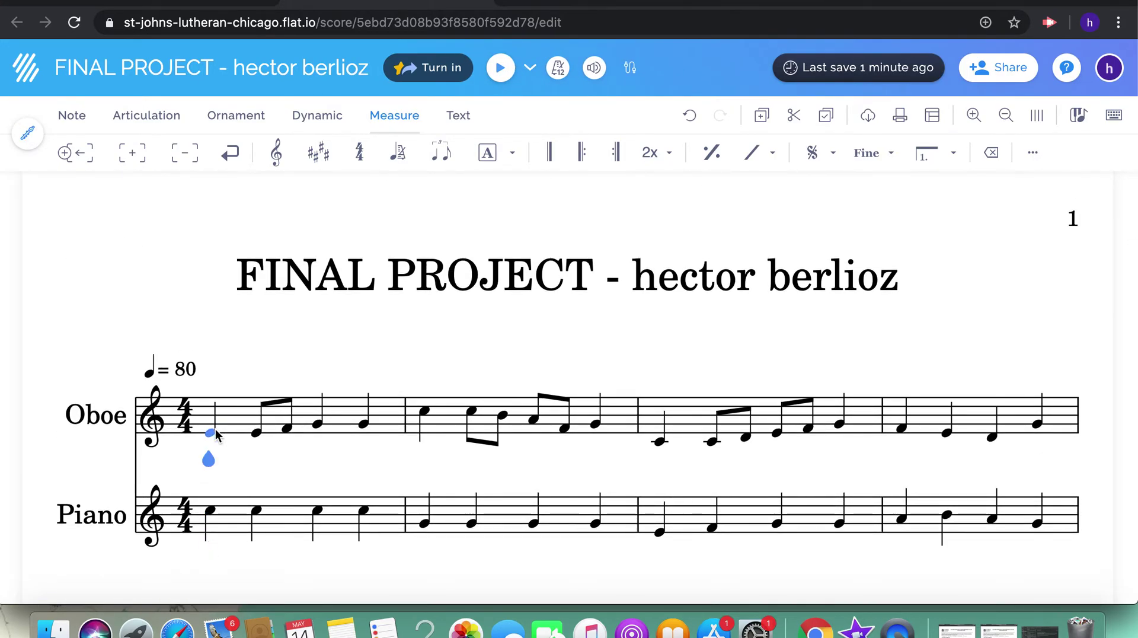
pyautogui.hotkey('shift', 'Right')
pyautogui.hotkey('shift', 'Right')
pyautogui.hotkey('shift', 'Right')
pyautogui.hotkey('shift', 'Right')
pyautogui.hotkey('shift', 'Right')
pyautogui.hotkey('shift', 'Right')
pyautogui.hotkey('shift', 'Right')
pyautogui.hotkey('shift', 'Right')
pyautogui.hotkey('shift', 'Right')
pyautogui.hotkey('shift', 'Right')
pyautogui.hotkey('shift', 'Right')
pyautogui.hotkey('shift', 'Right')
pyautogui.hotkey('shift', 'Right')
pyautogui.hotkey('shift', 'Right')
pyautogui.hotkey('shift', 'Right')
pyautogui.hotkey('shift', 'Right')
pyautogui.hotkey('shift', 'Right')
pyautogui.hotkey('shift', 'Right')
pyautogui.hotkey('shift', 'Right')
pyautogui.hotkey('shift', 'Right')
pyautogui.hotkey('shift', 'Right')
pyautogui.hotkey('shift', 'Right')
pyautogui.hotkey('shift', 'Right')
pyautogui.hotkey('shift', 'Right')
pyautogui.hotkey('shift', 'Right')
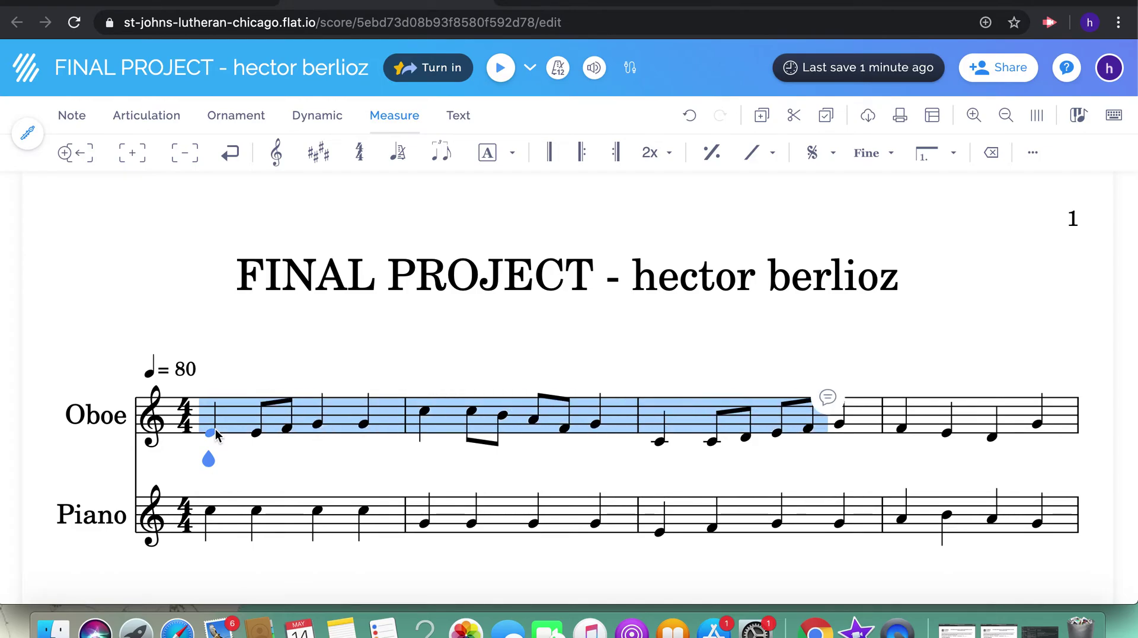
pyautogui.hotkey('shift', 'Right')
pyautogui.hotkey('shift', 'Right')
pyautogui.hotkey('shift', 'Right')
pyautogui.hotkey('shift', 'Right')
pyautogui.hotkey('shift', 'Right')
pyautogui.hotkey('shift', 'Right')
pyautogui.hotkey('shift', 'Right')
pyautogui.hotkey('shift', 'Right')
pyautogui.hotkey('shift', 'Right')
pyautogui.hotkey('shift', 'Right')
pyautogui.hotkey('shift', 'Right')
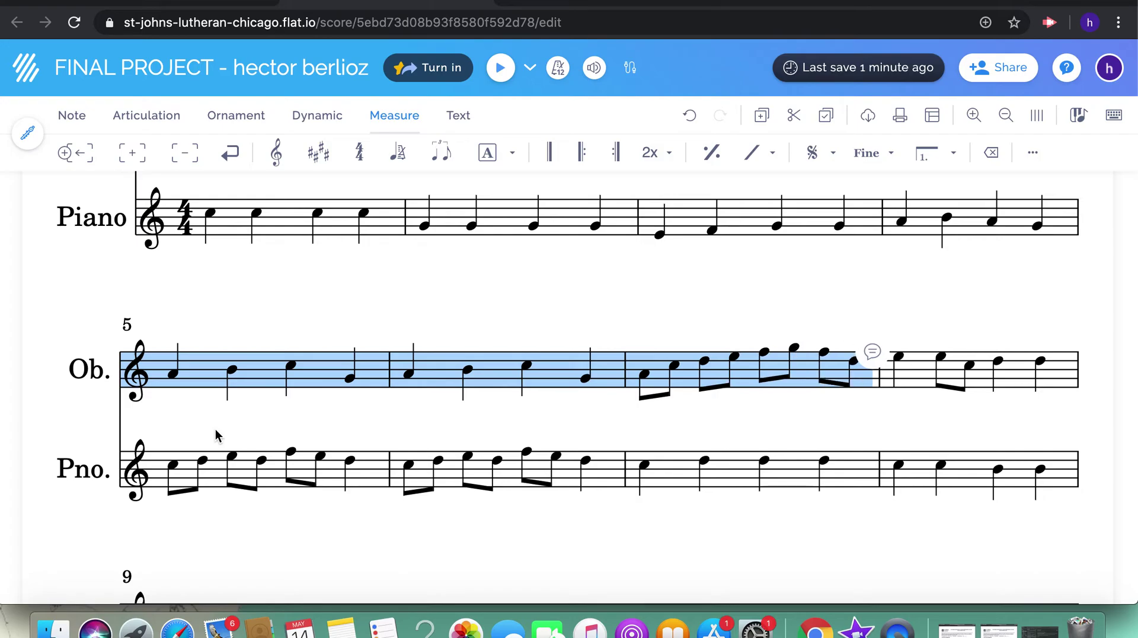
pyautogui.scroll(-5, 216, 435)
pyautogui.click(175, 399)
pyautogui.press('super+v')
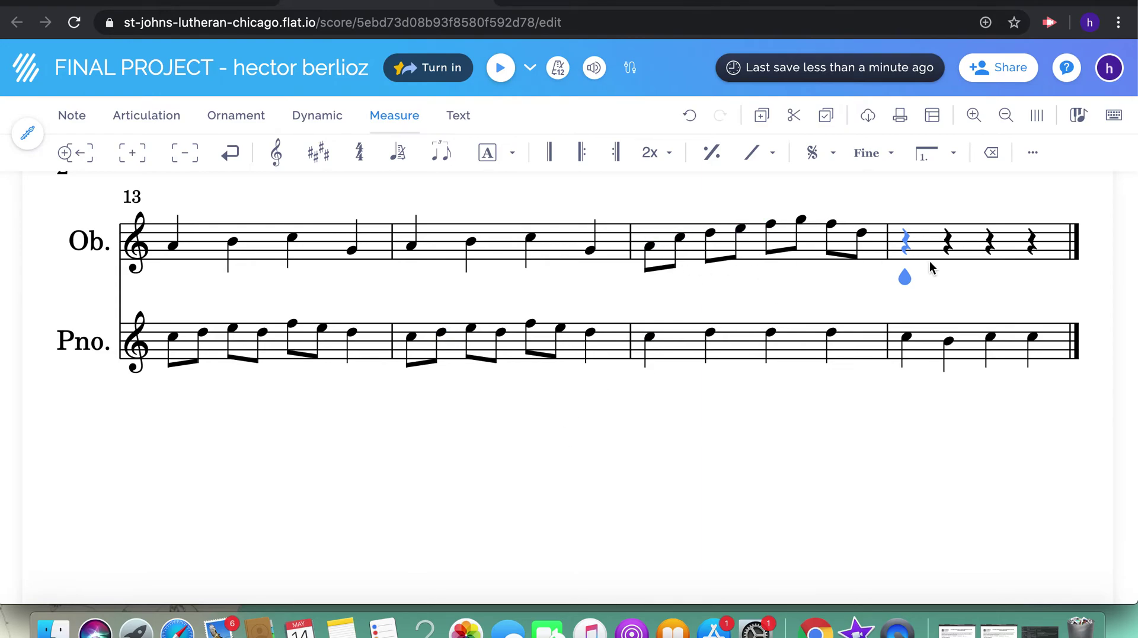
# Step: Fill oboe measure 16 with quarter notes E, D, C and B
pyautogui.click(906, 231)
pyautogui.press('d')
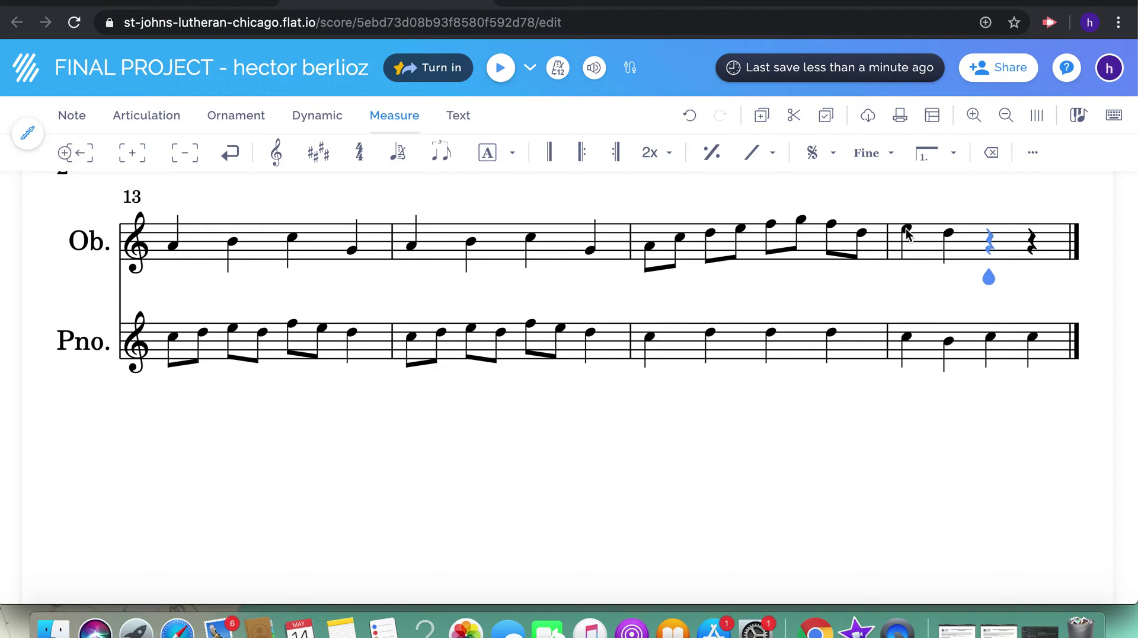
pyautogui.press('c')
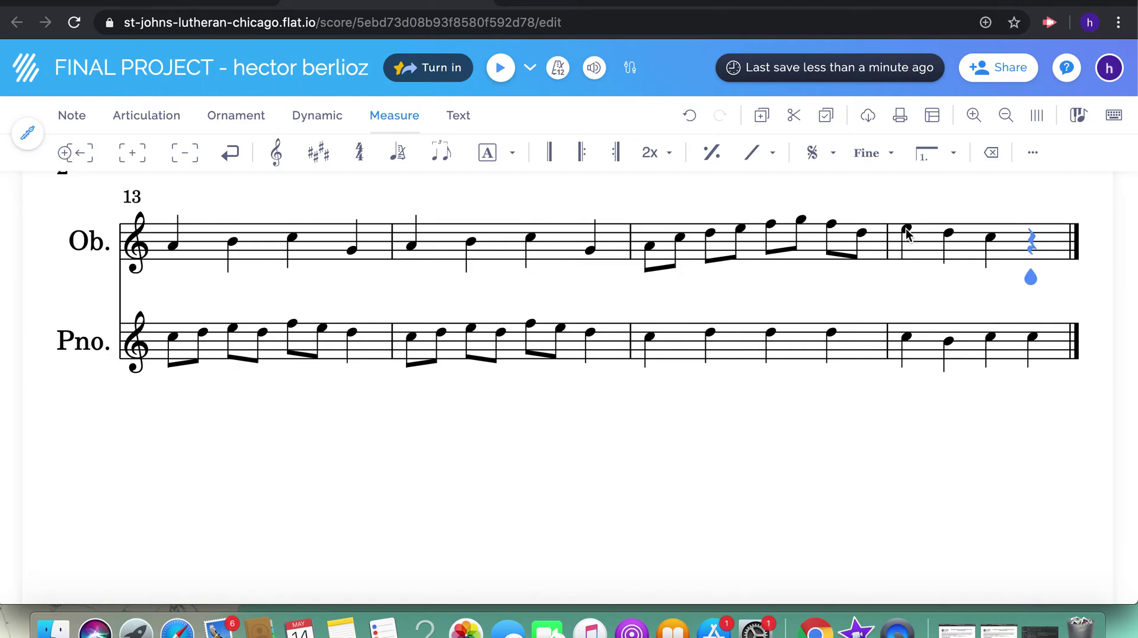
pyautogui.press('b')
pyautogui.click(181, 152)
# Step: Add a mezzo-forte marking to the first oboe note and a mezzo-piano marking to the first piano note
pyautogui.scroll(15, 532, 289)
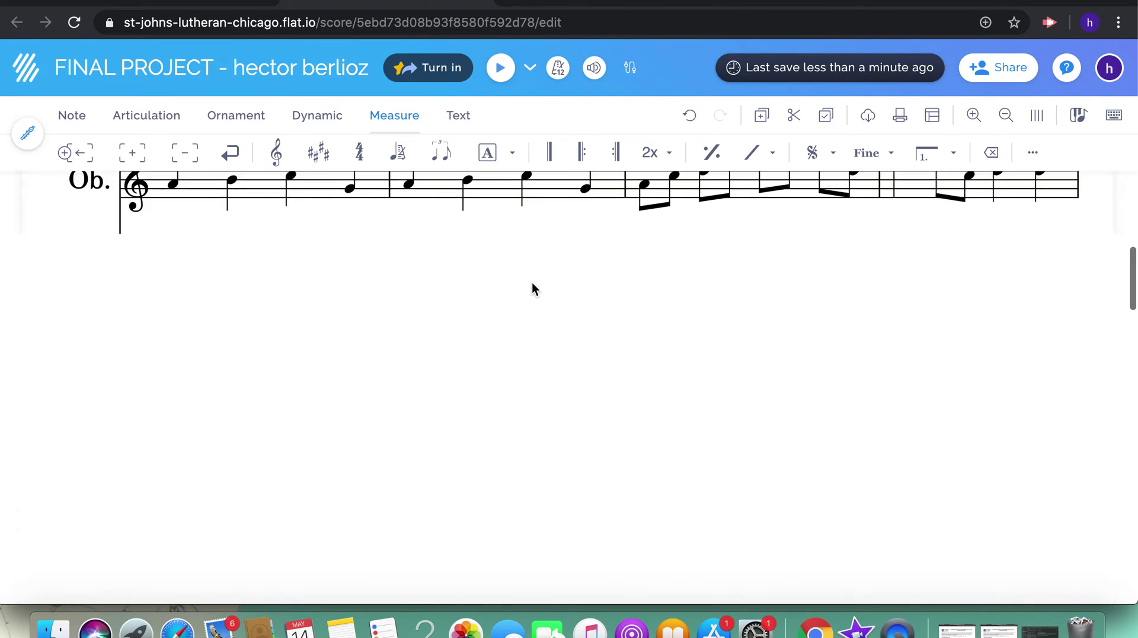
pyautogui.scroll(-3, 531, 288)
pyautogui.scroll(-4, 407, 338)
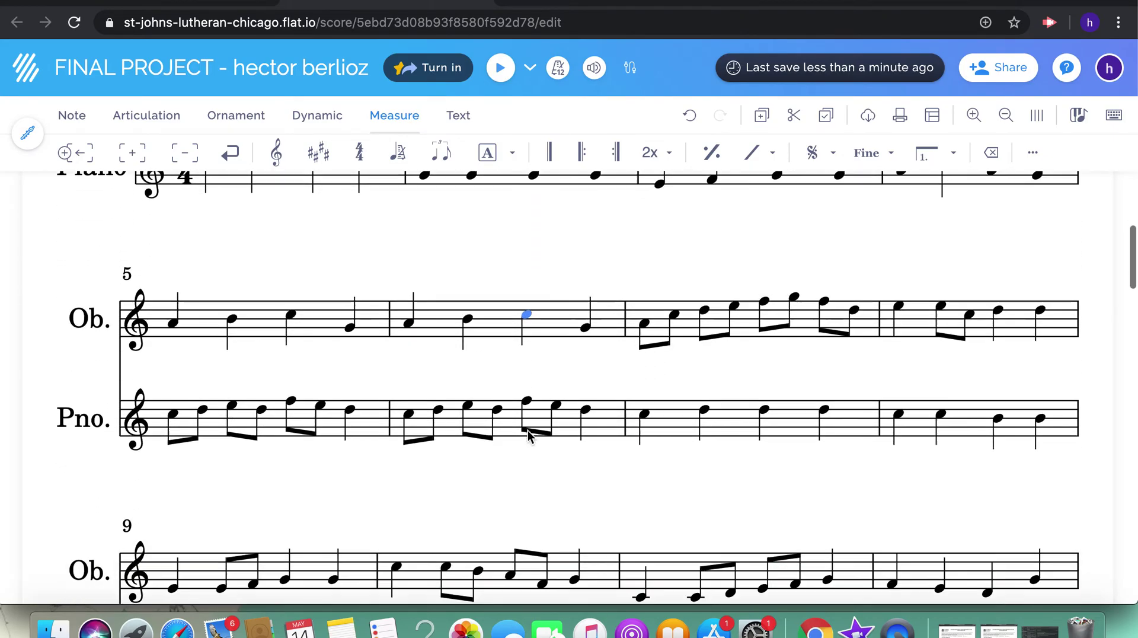
pyautogui.click(173, 372)
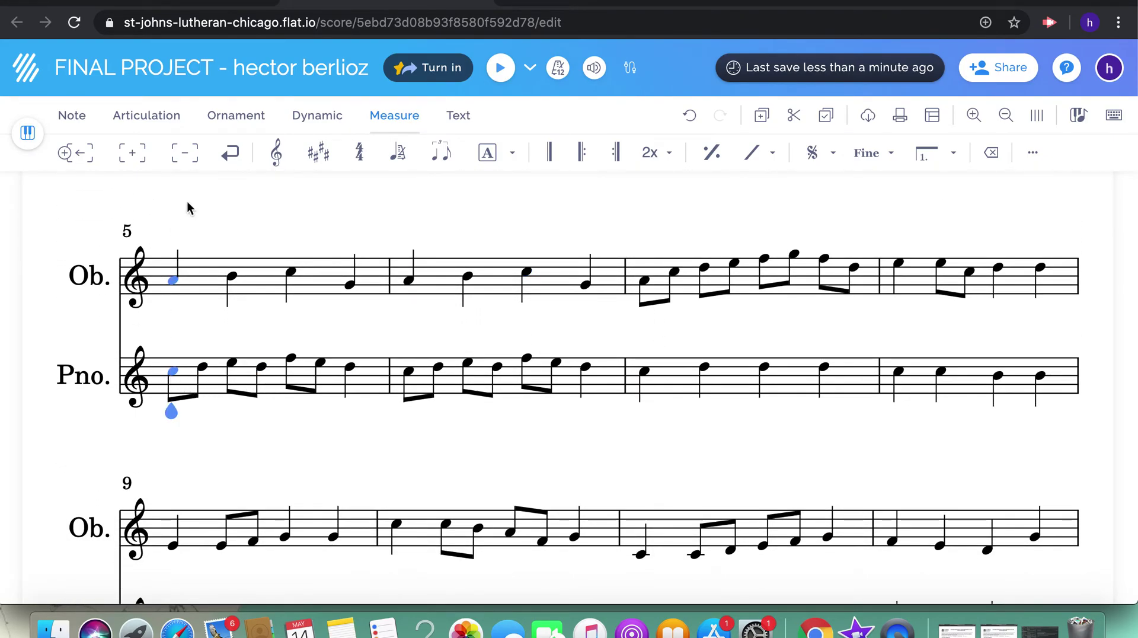
pyautogui.scroll(7, 232, 415)
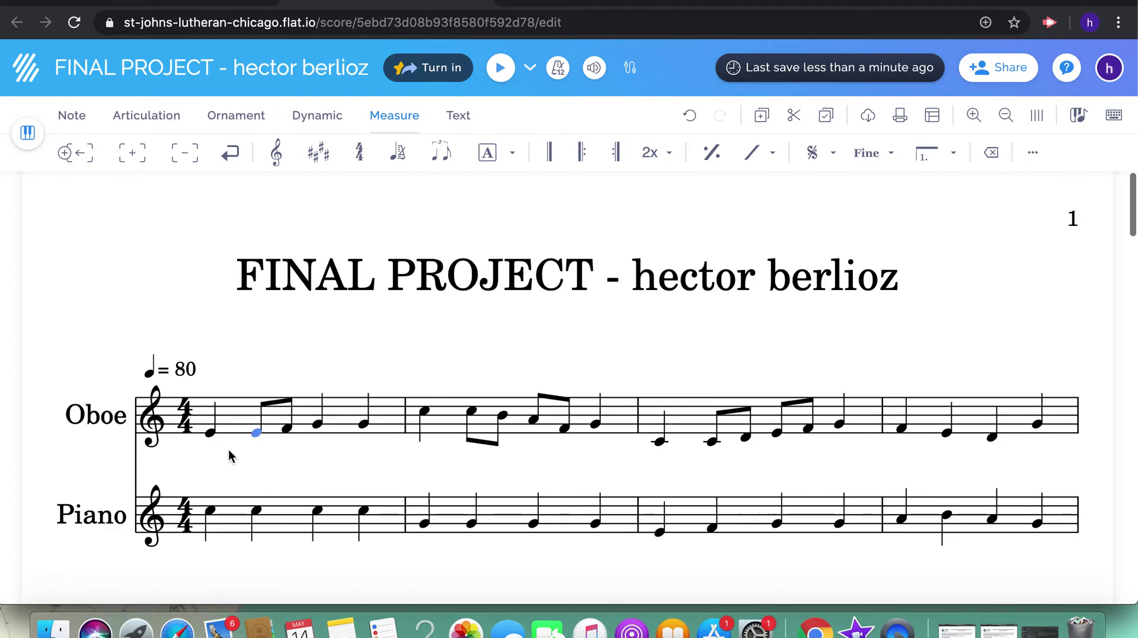
pyautogui.click(211, 433)
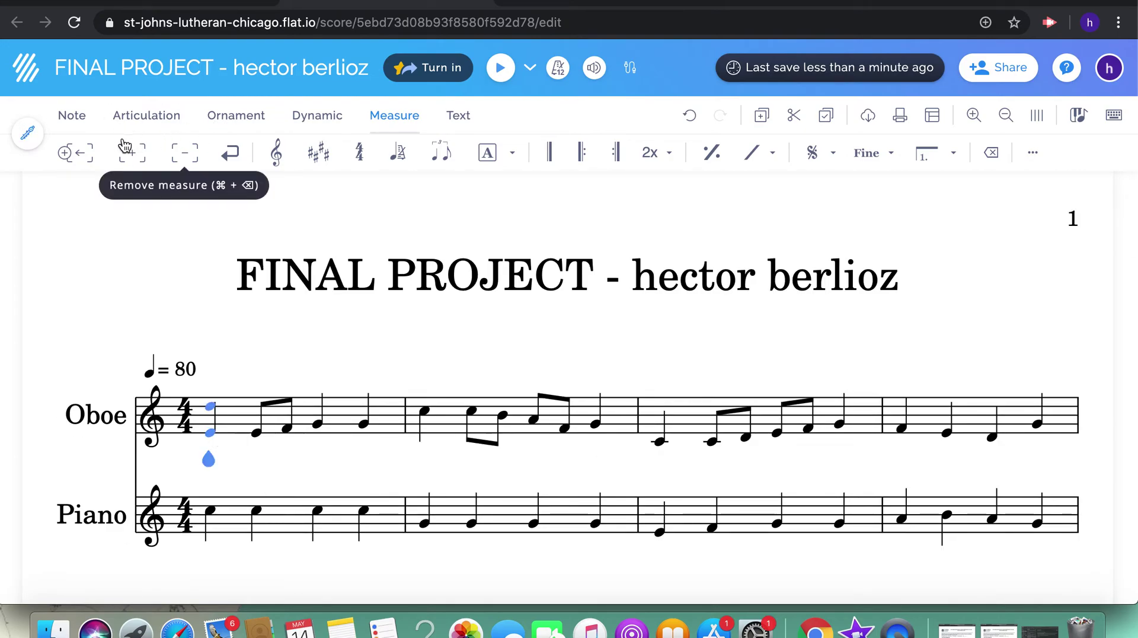
pyautogui.click(311, 122)
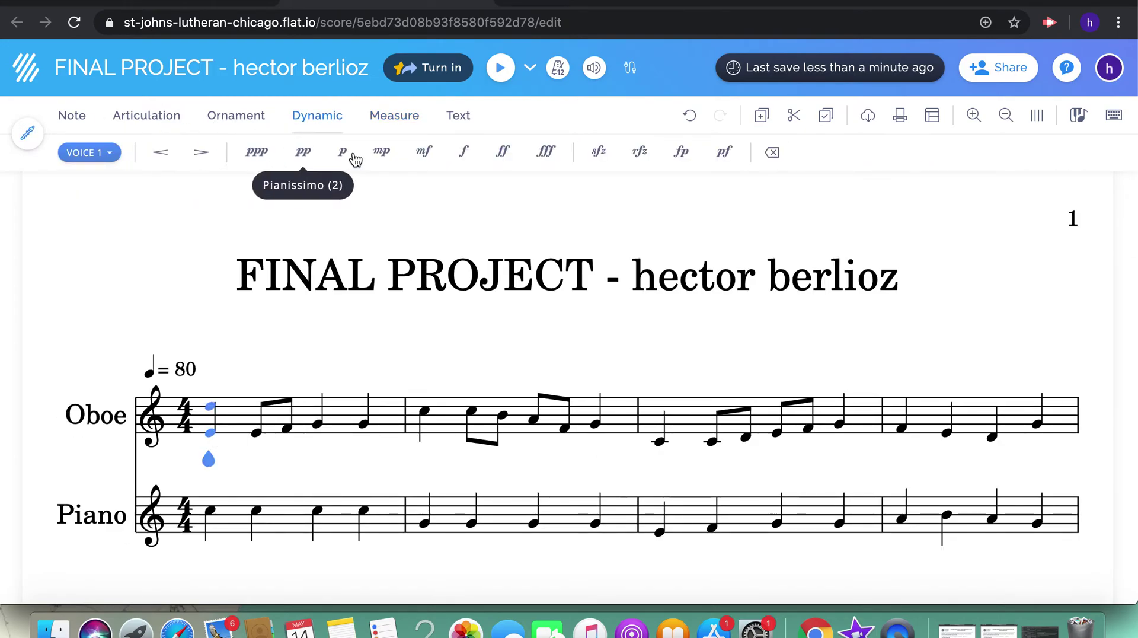
pyautogui.click(424, 152)
pyautogui.click(210, 511)
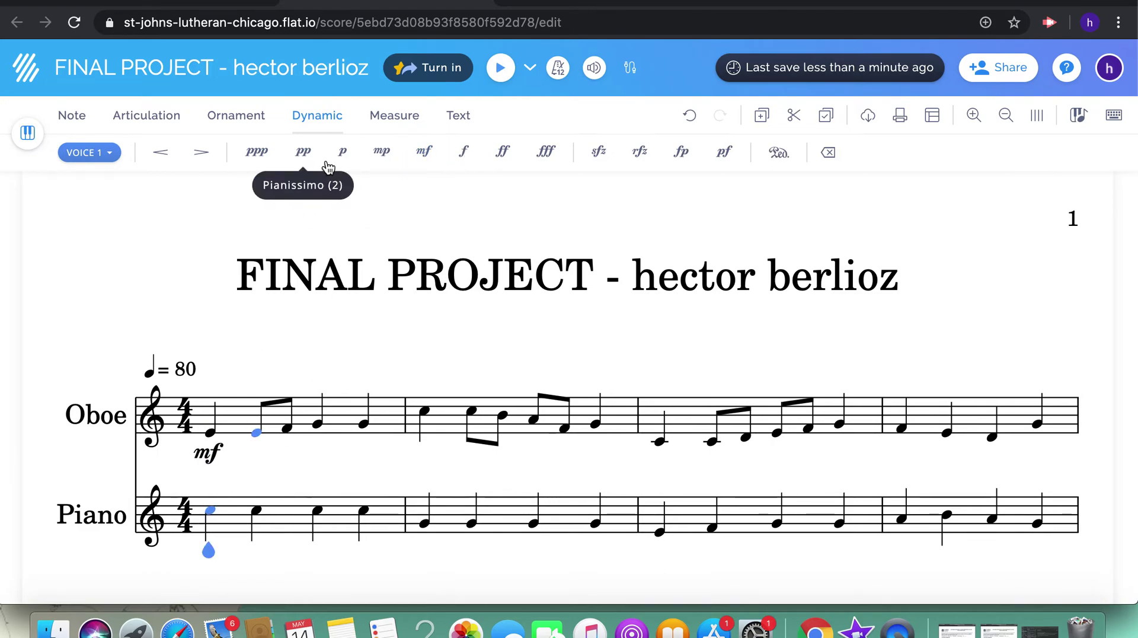
pyautogui.click(381, 156)
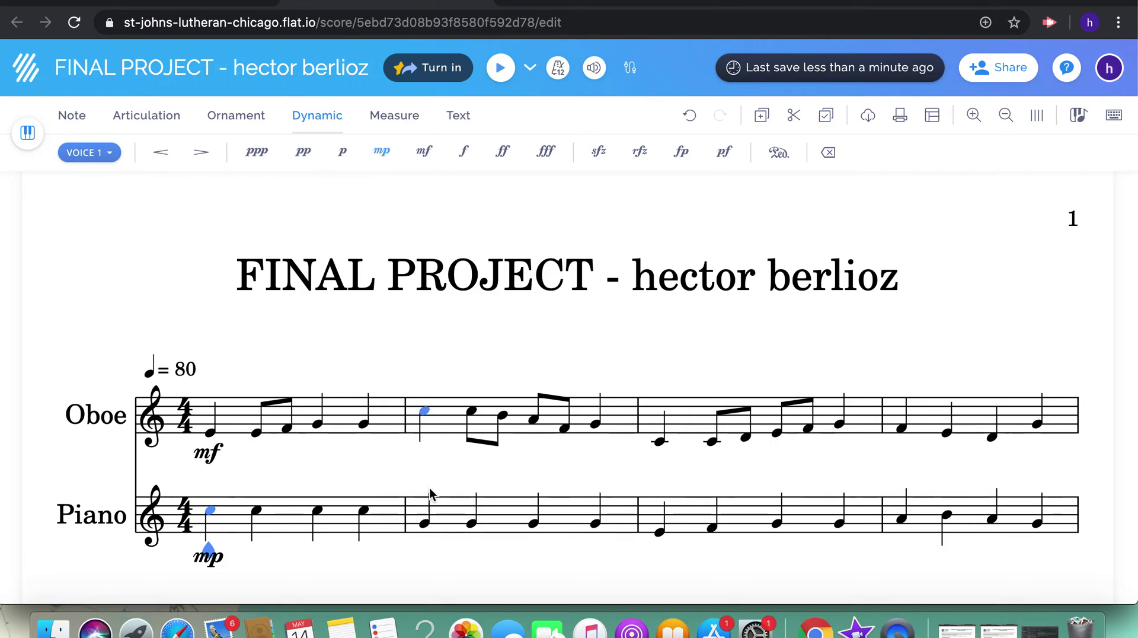
# Step: Add mezzo-piano to the first oboe note of measure 5 and mezzo-forte to the first piano note of that measure
pyautogui.scroll(-5, 463, 486)
pyautogui.scroll(-2, 294, 464)
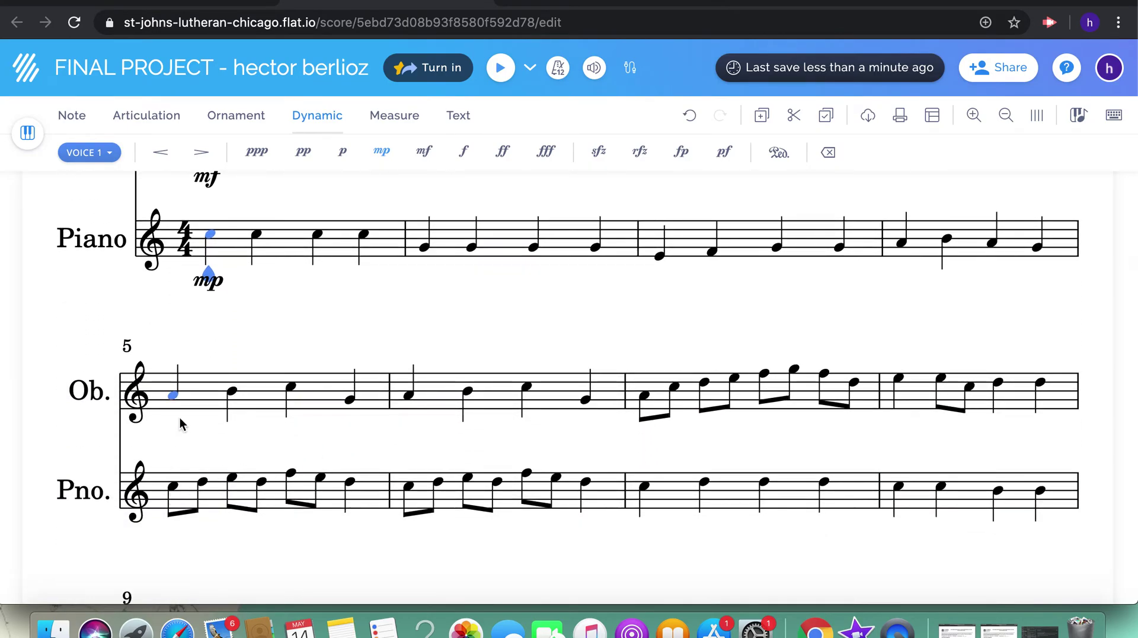
pyautogui.click(174, 395)
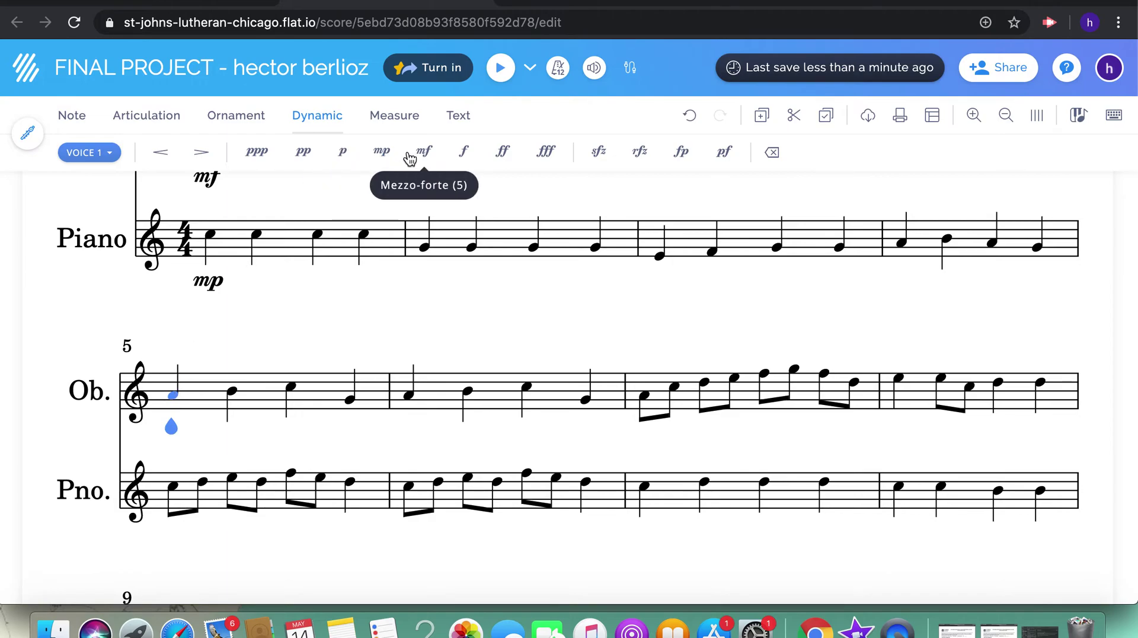
pyautogui.click(382, 152)
pyautogui.click(173, 487)
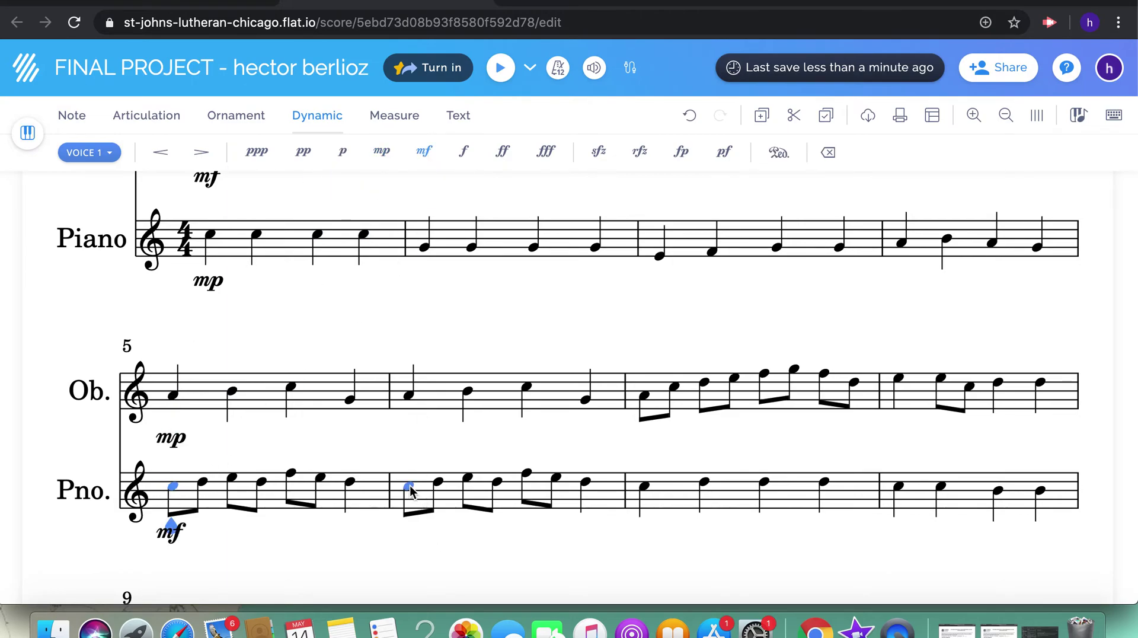
# Step: Mark the first piano note of measure 6 mezzo-piano, the first oboe note there piano, and the first oboe note of measure 7 mezzo-forte
pyautogui.click(382, 152)
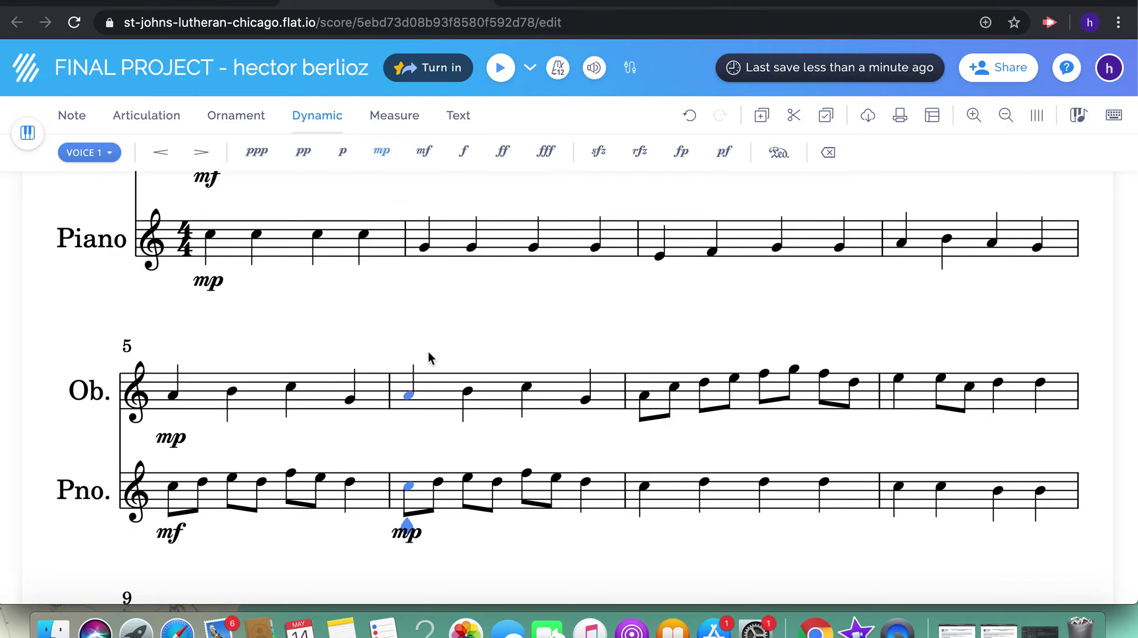
pyautogui.click(411, 394)
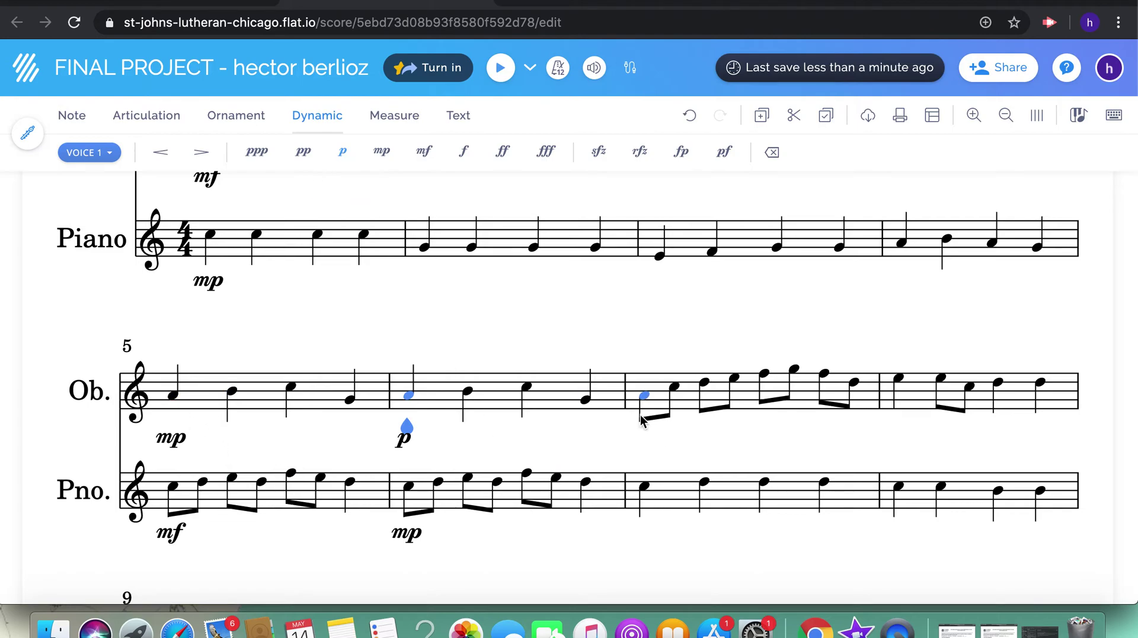
pyautogui.click(424, 151)
pyautogui.click(643, 487)
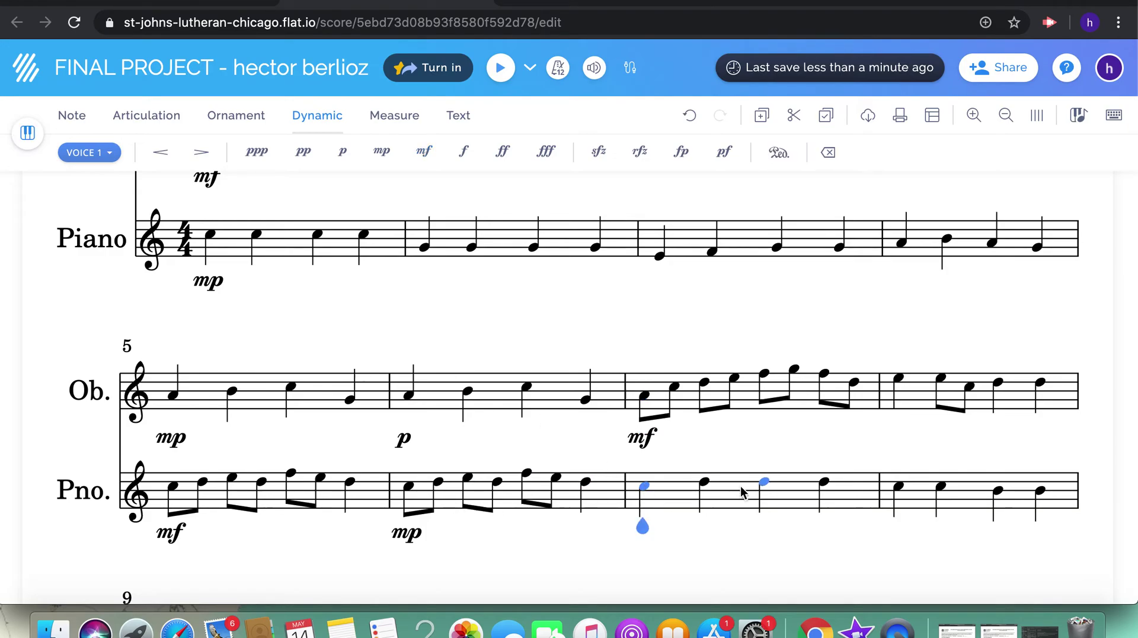
# Step: Add a mezzo-forte marking to the first oboe note of measure 9 and mezzo-piano to the first piano note of that measure
pyautogui.scroll(-5, 740, 486)
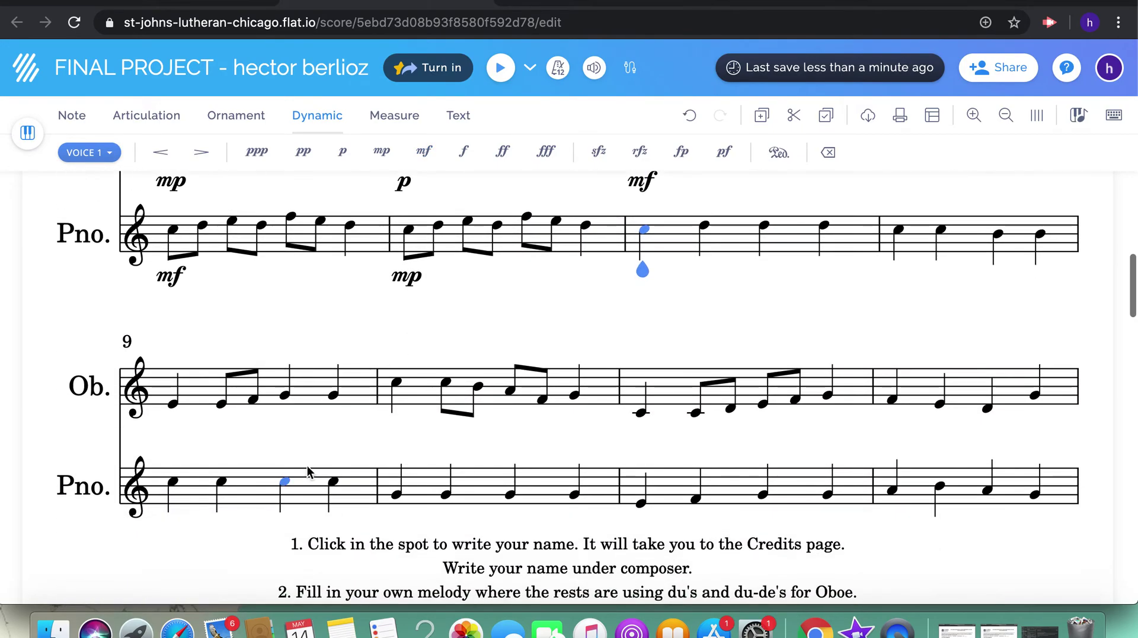
pyautogui.click(172, 405)
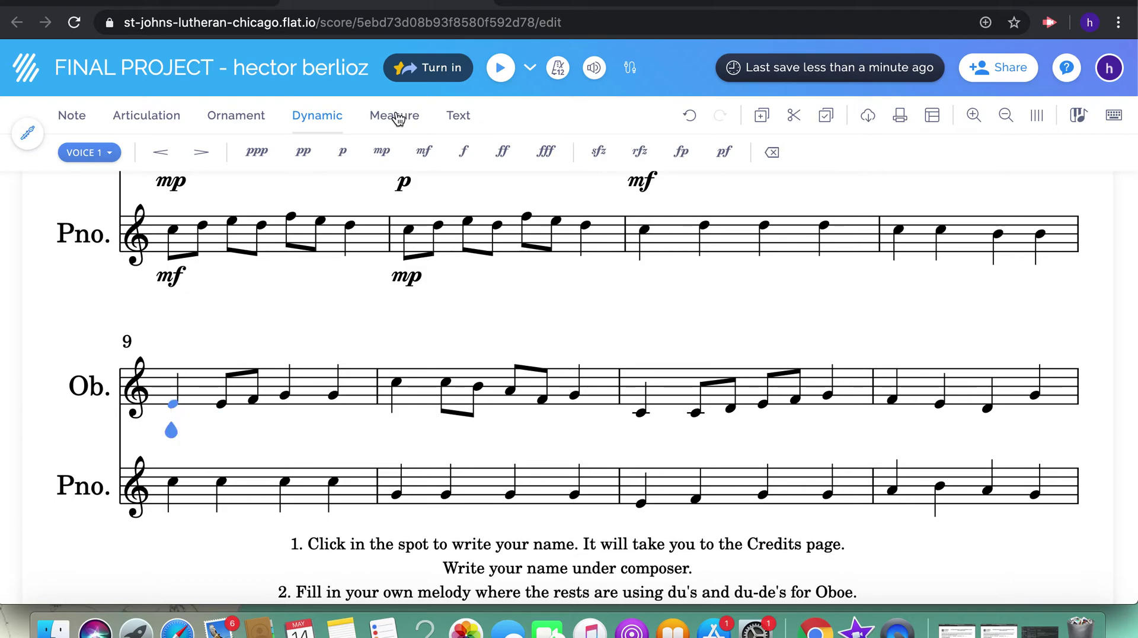
pyautogui.click(422, 151)
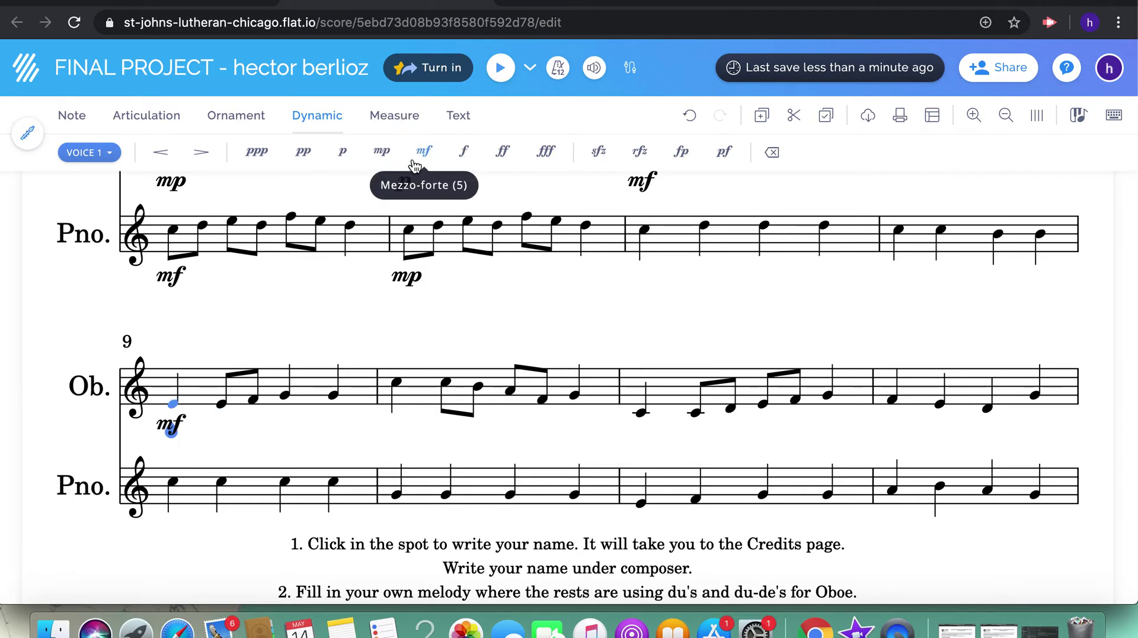
pyautogui.click(171, 483)
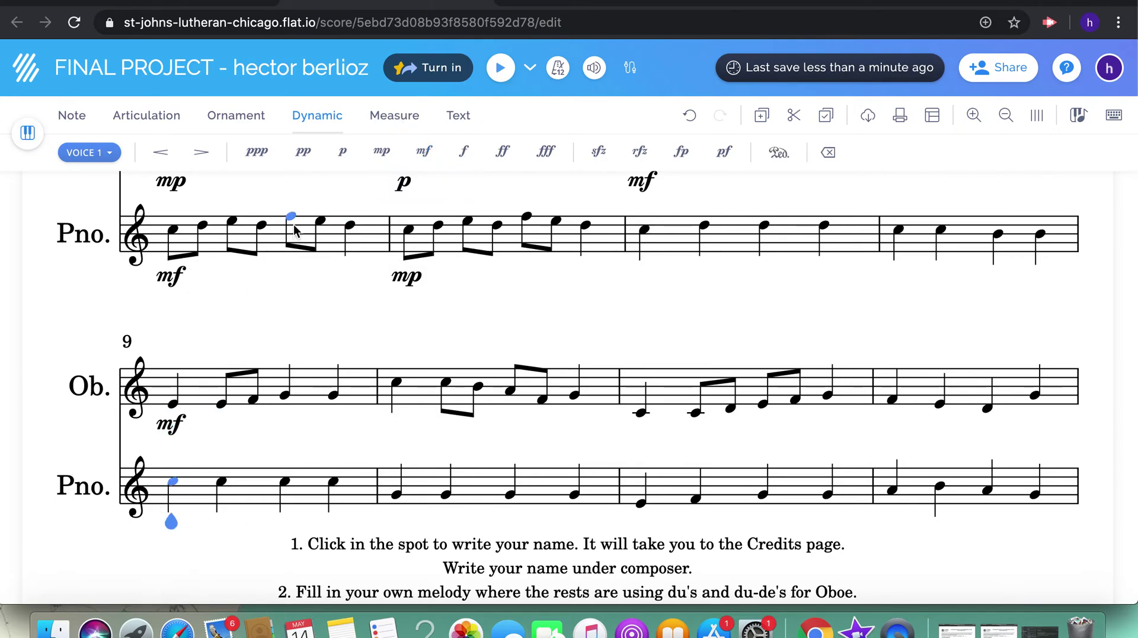
pyautogui.click(382, 152)
# Step: Add mezzo-piano to the first oboe note of measure 13 and mezzo-forte to the first piano note of that measure
pyautogui.scroll(-15, 661, 455)
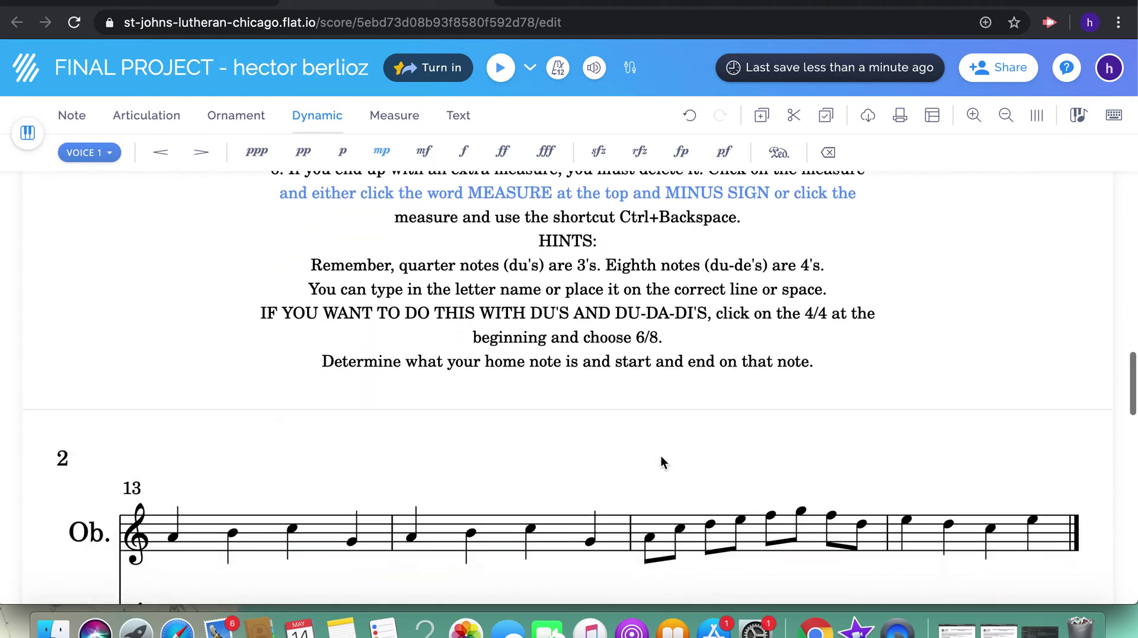
pyautogui.click(177, 286)
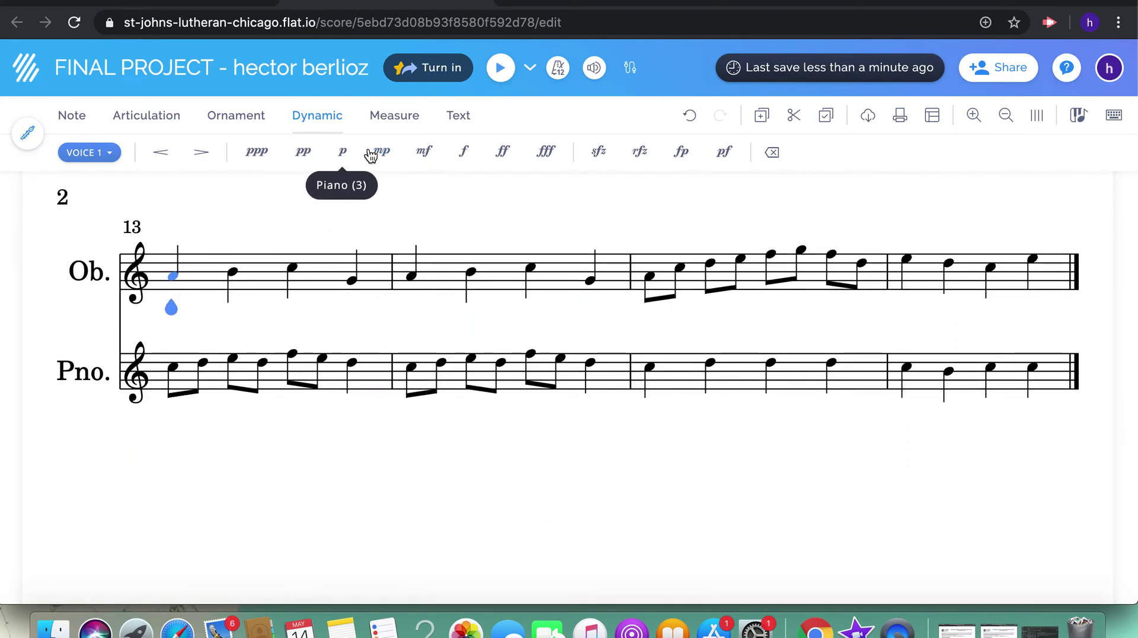
pyautogui.click(173, 368)
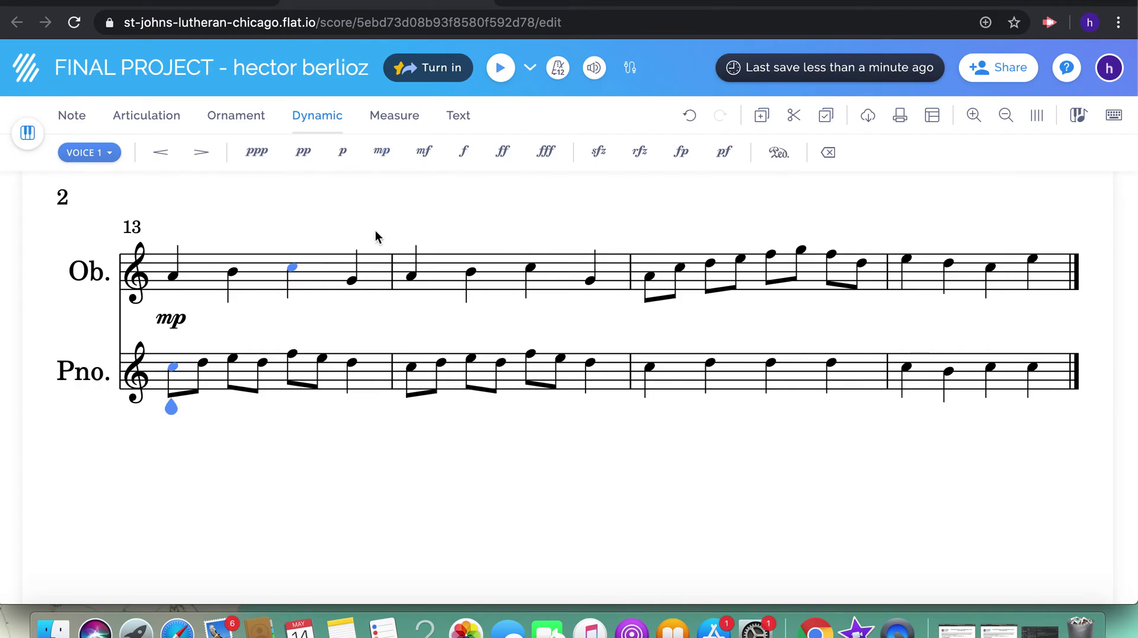
pyautogui.click(424, 156)
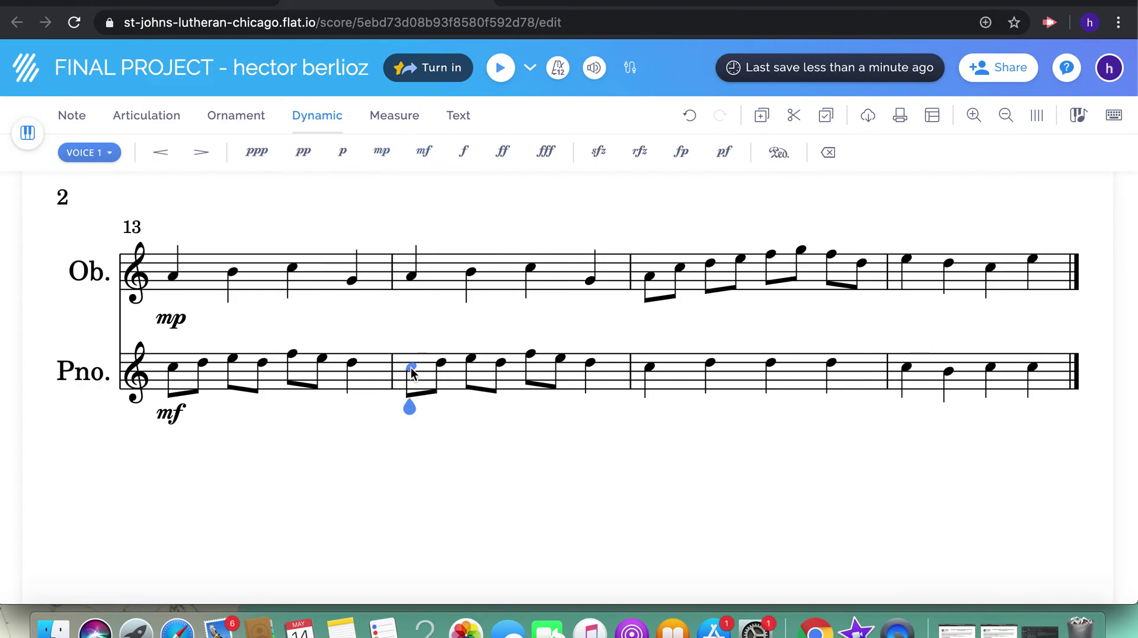
# Step: Mark the first piano note of measure 14 mezzo-piano and the first oboe note of that measure piano
pyautogui.click(382, 152)
pyautogui.click(412, 276)
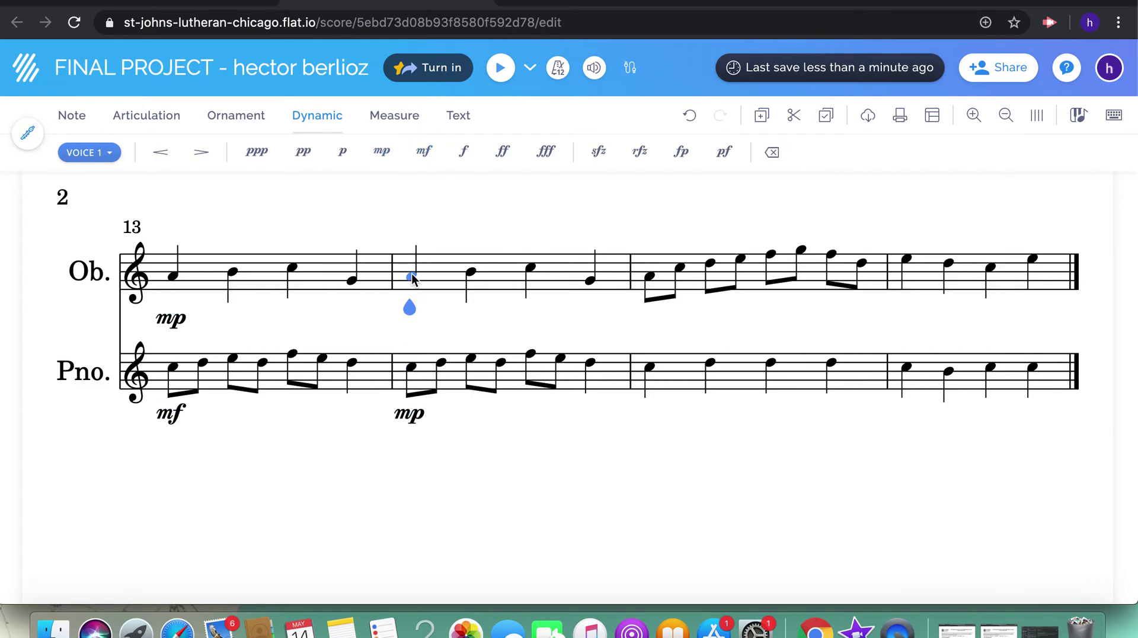
pyautogui.click(425, 152)
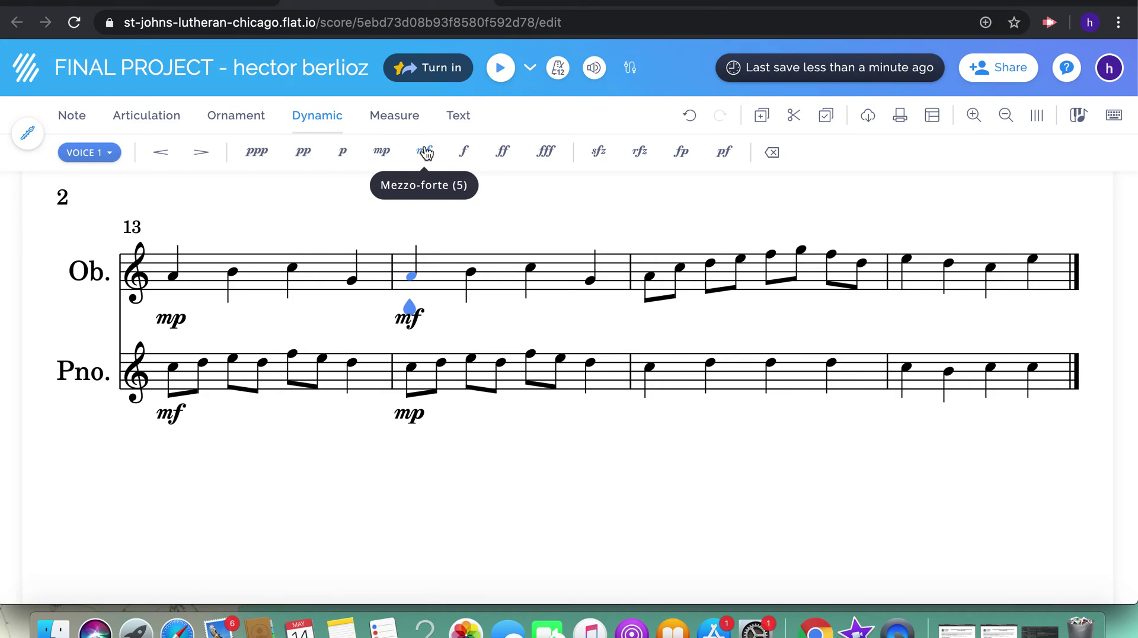
pyautogui.click(345, 152)
# Step: Add a mezzo-forte marking to the first oboe note of measure 15
pyautogui.click(653, 291)
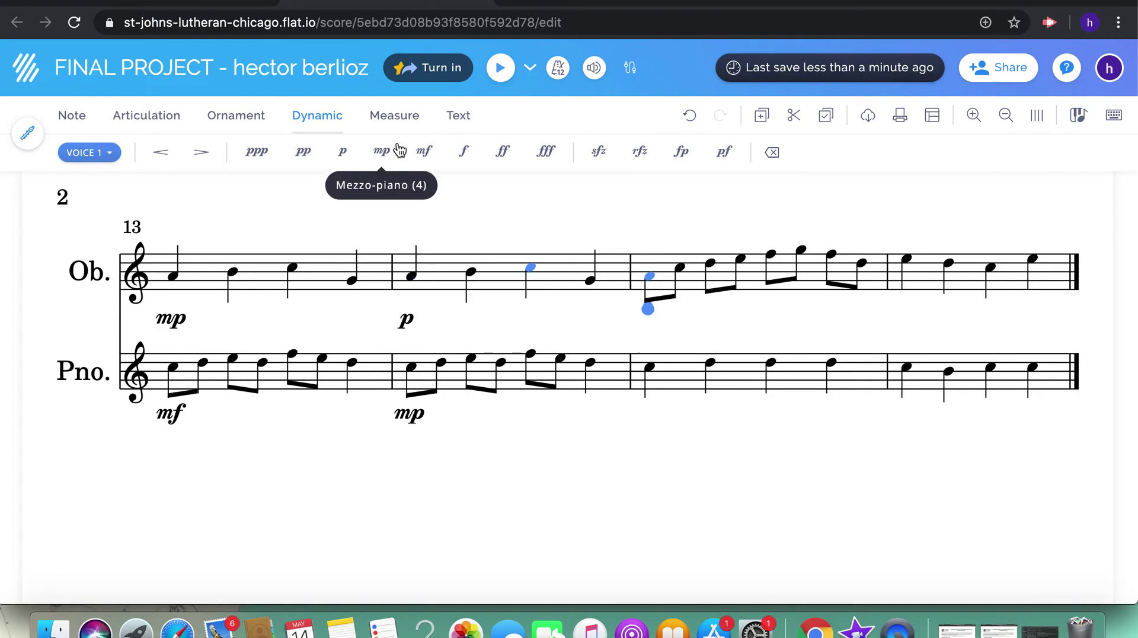
pyautogui.click(424, 152)
pyautogui.click(649, 367)
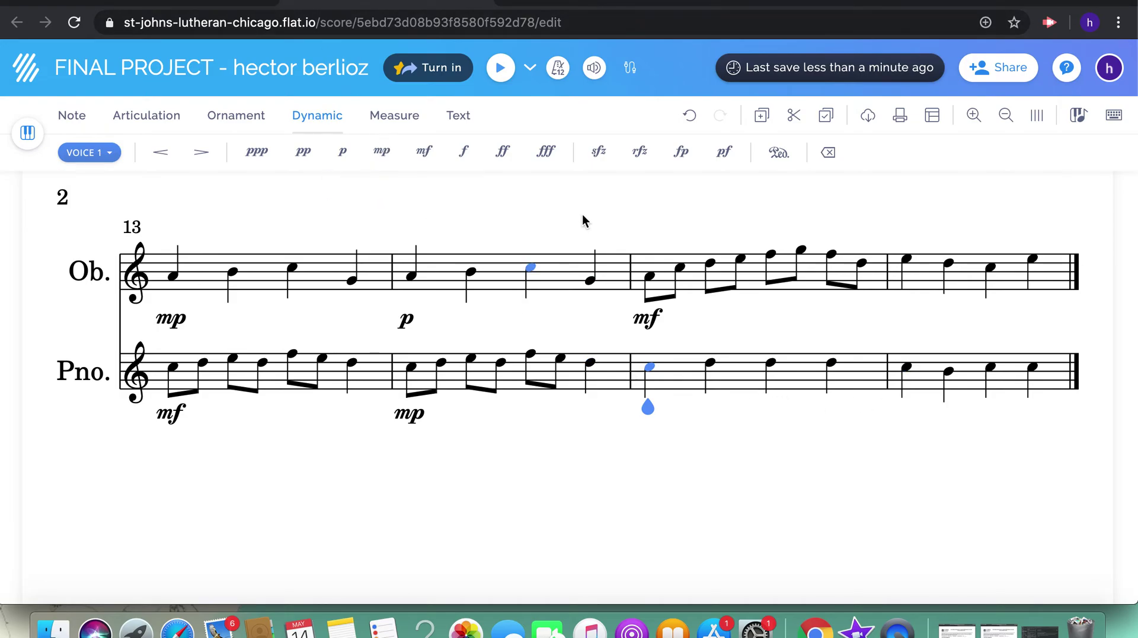
# Step: Add a tenuto articulation to the first oboe note and the first piano note of measure 1
pyautogui.scroll(3, 944, 417)
pyautogui.scroll(10, 944, 417)
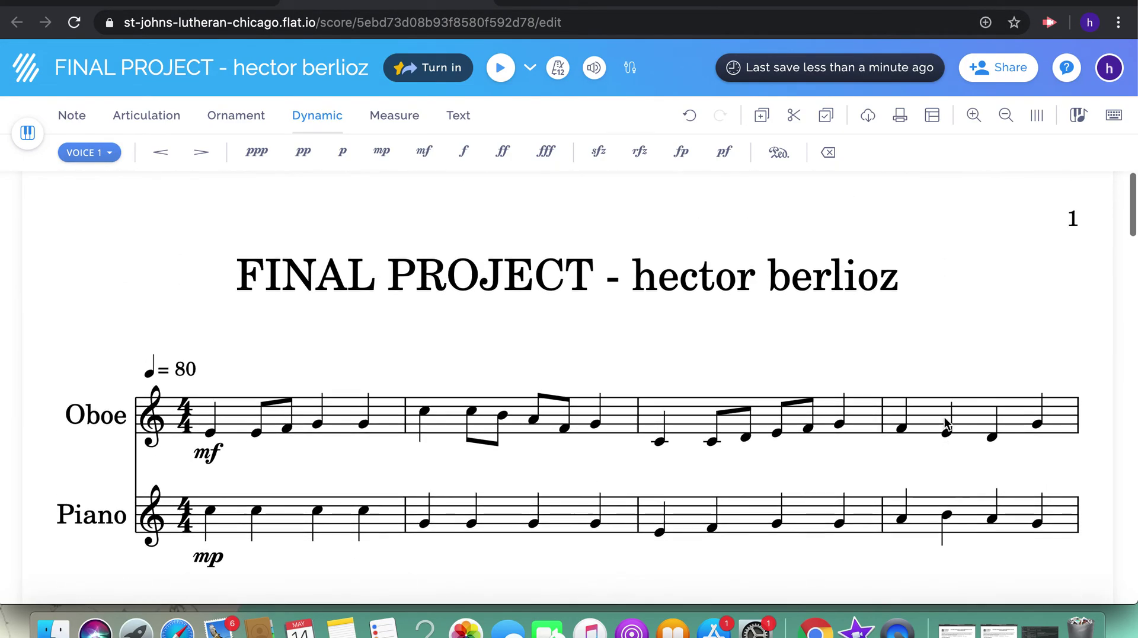
pyautogui.click(213, 444)
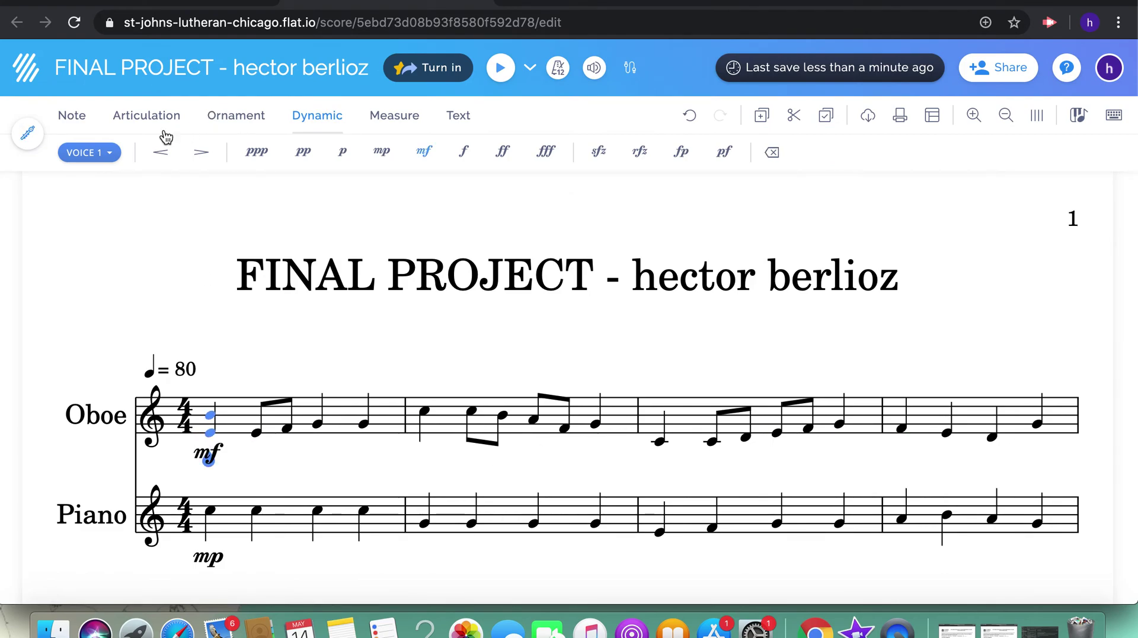
pyautogui.click(147, 118)
pyautogui.click(222, 153)
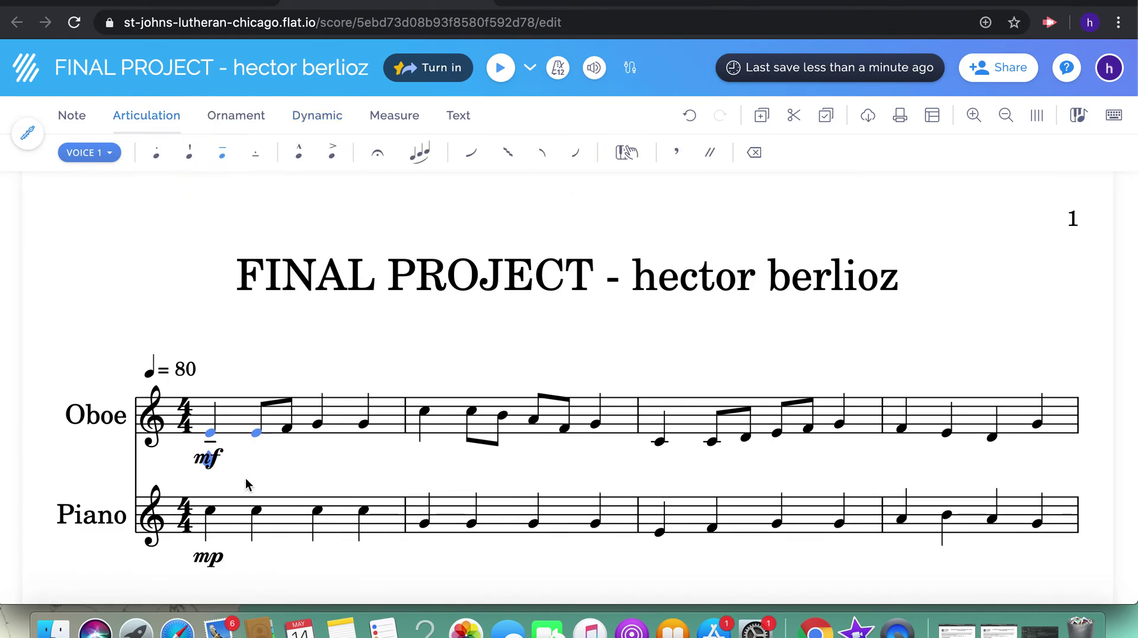
pyautogui.click(222, 153)
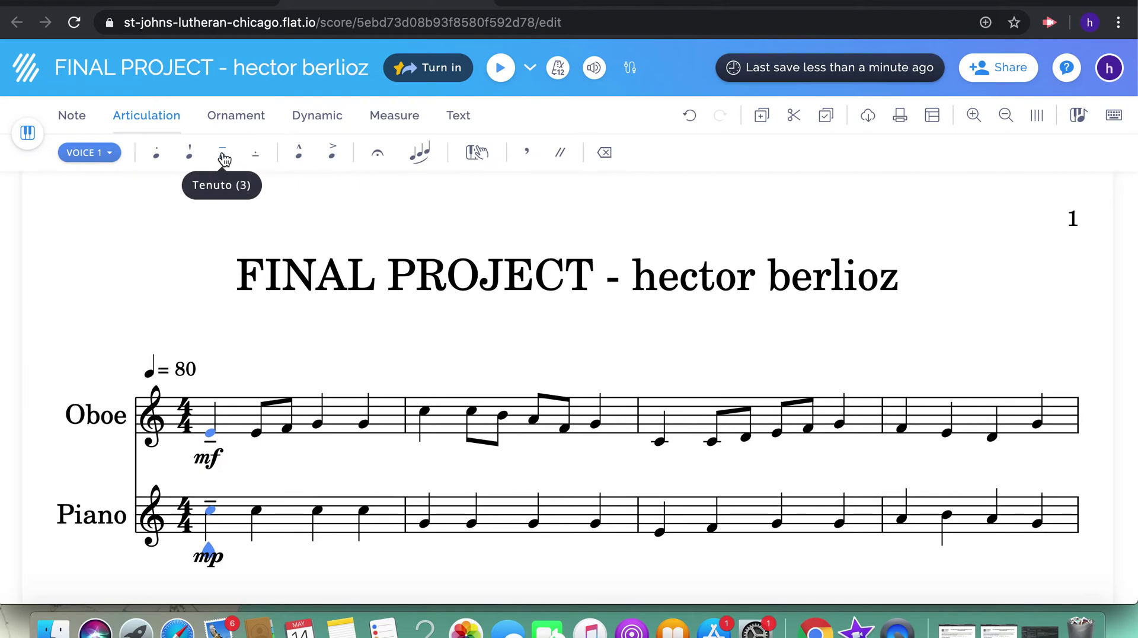
# Step: Slur each eighth-note pair in oboe measures 1 to 3
pyautogui.scroll(-2, 378, 422)
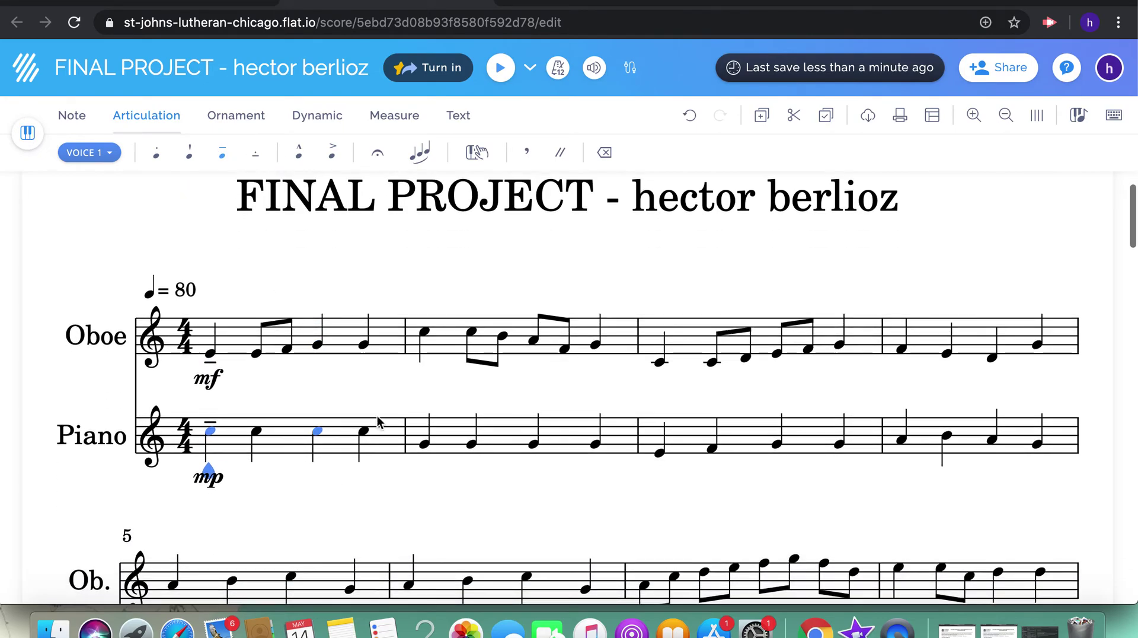
pyautogui.click(261, 358)
pyautogui.click(419, 154)
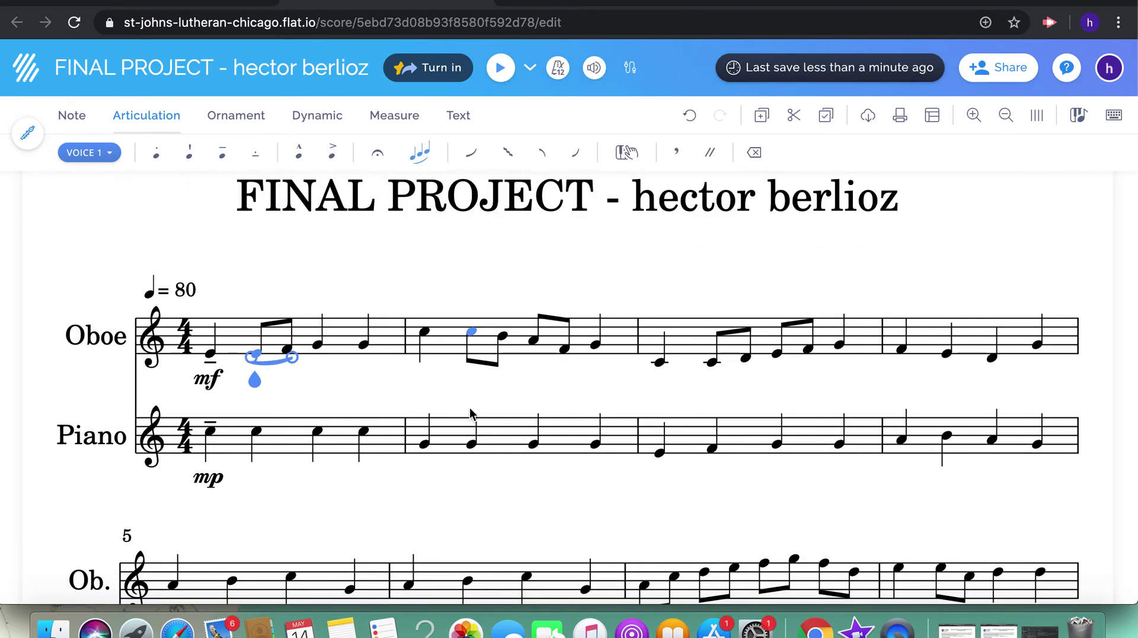
pyautogui.click(471, 335)
pyautogui.scroll(-2, 473, 341)
pyautogui.click(530, 257)
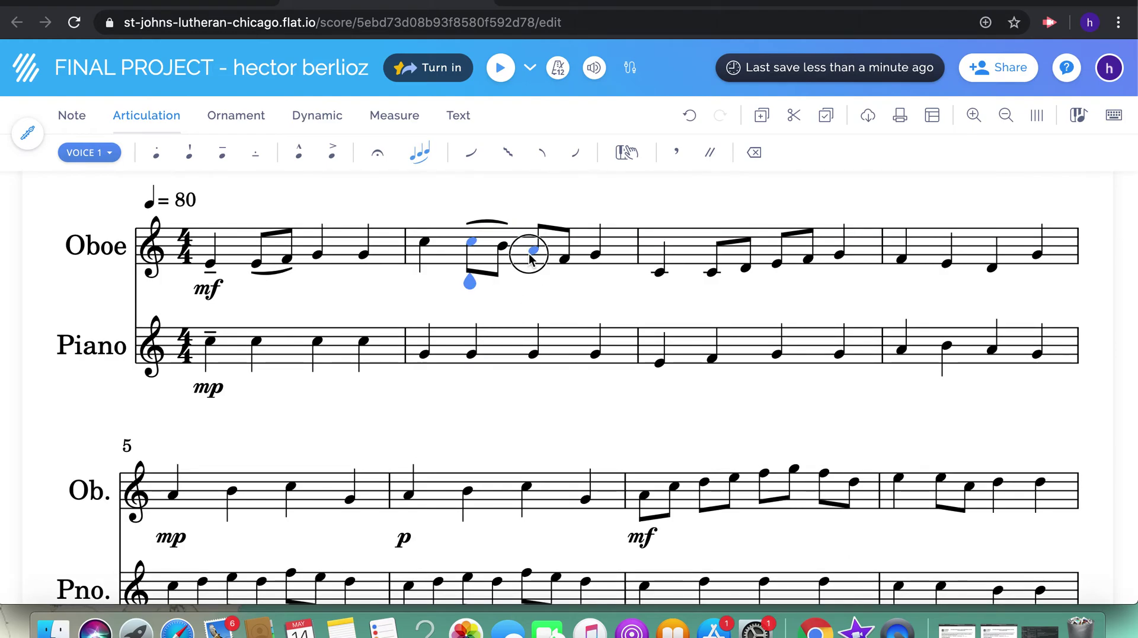
pyautogui.click(714, 283)
pyautogui.click(780, 264)
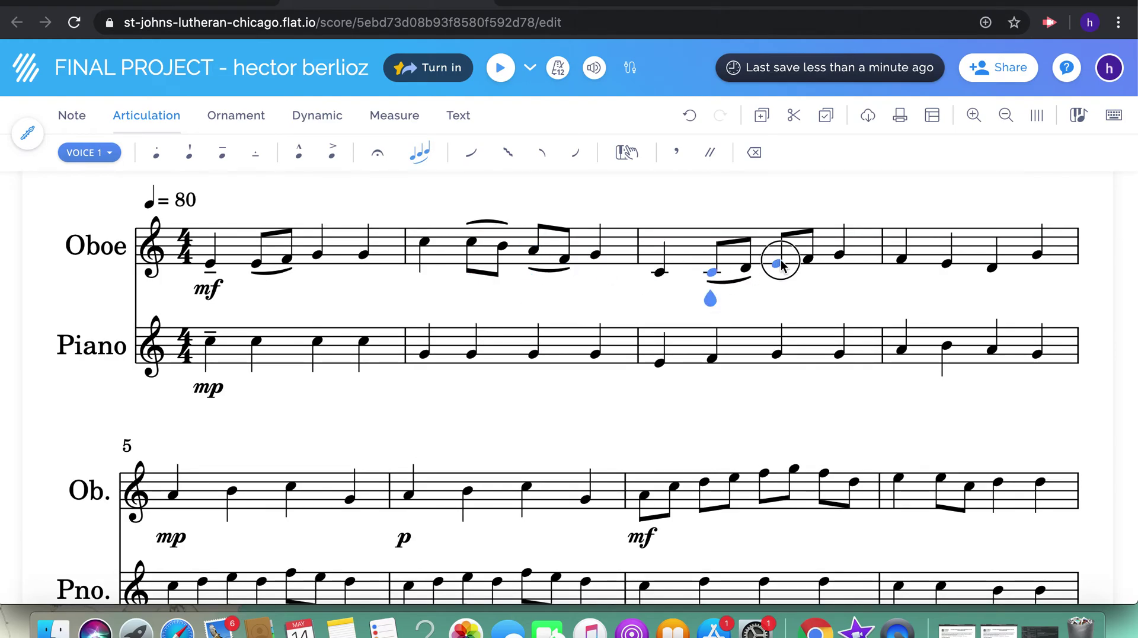
pyautogui.click(317, 254)
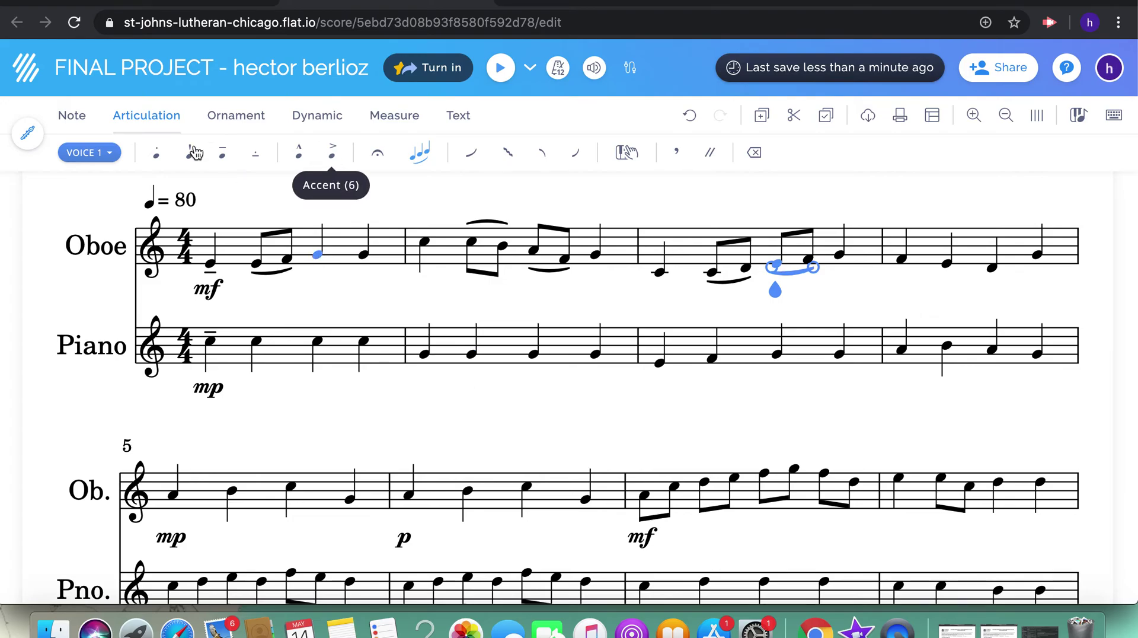
# Step: Slur the three eighth-note pairs in piano measure 5
pyautogui.scroll(-5, 402, 356)
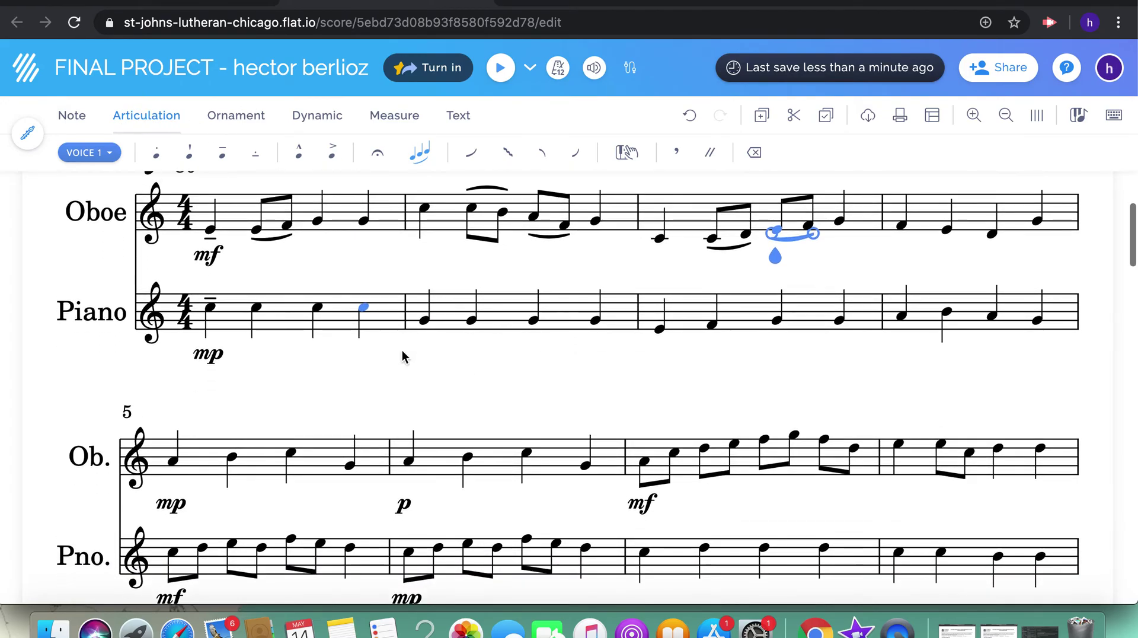
pyautogui.click(176, 416)
pyautogui.press('s')
pyautogui.scroll(-6, 172, 427)
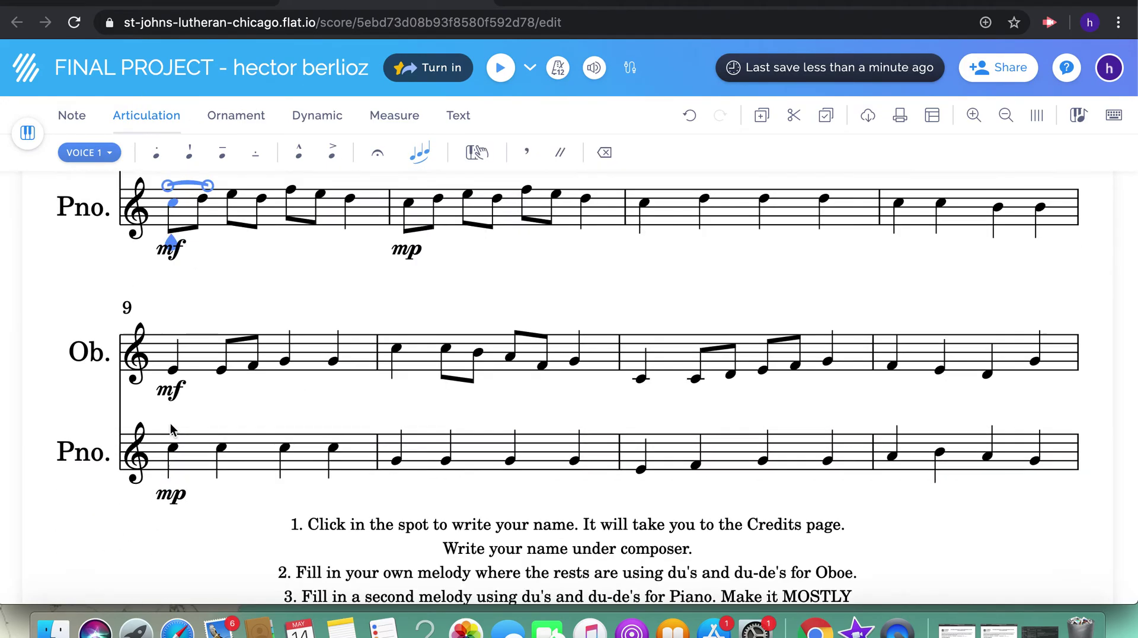
pyautogui.click(231, 193)
pyautogui.press('s')
pyautogui.scroll(1, 317, 261)
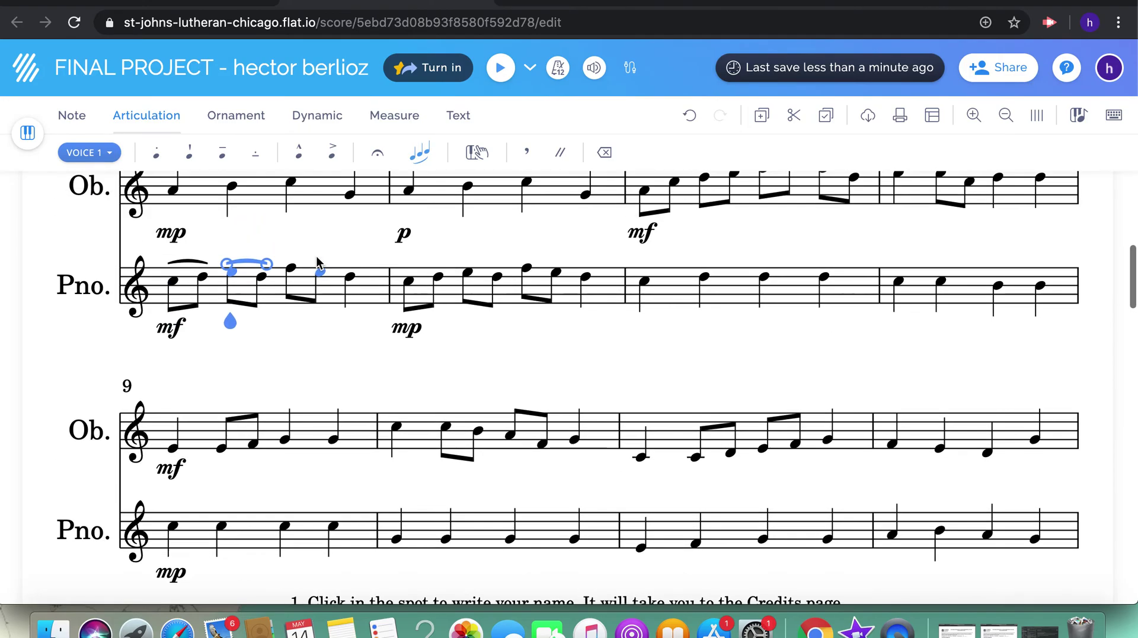
pyautogui.press('s')
# Step: Slur the three eighth-note pairs in piano measure 6
pyautogui.scroll(-1, 407, 285)
pyautogui.click(409, 201)
pyautogui.press('s')
pyautogui.scroll(3, 408, 207)
pyautogui.click(467, 373)
pyautogui.press('s')
pyautogui.scroll(-3, 513, 368)
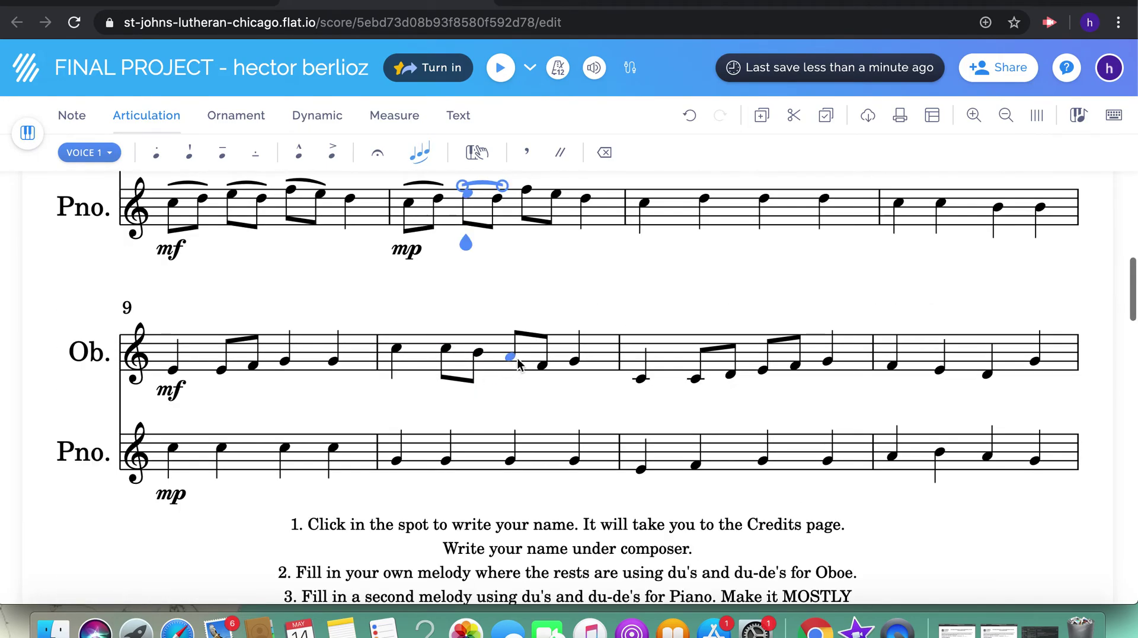
pyautogui.click(529, 192)
# Step: Slur the four eighth-note pairs in oboe measure 7
pyautogui.scroll(4, 635, 296)
pyautogui.click(644, 324)
pyautogui.press('s')
pyautogui.click(704, 312)
pyautogui.press('s')
pyautogui.scroll(-1, 706, 320)
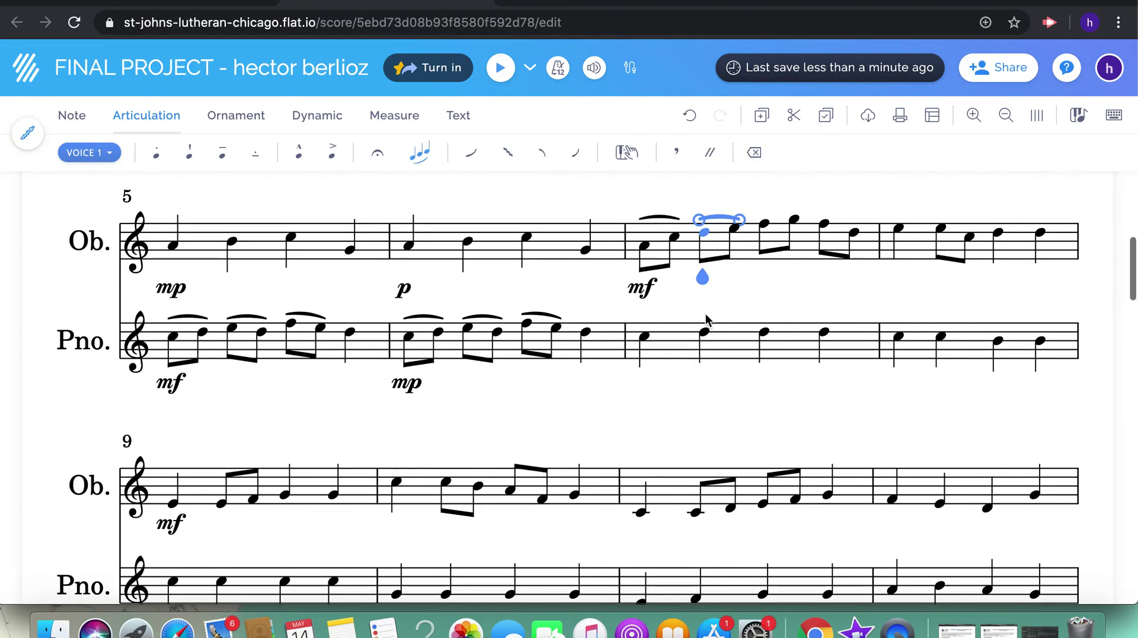
pyautogui.click(765, 224)
pyautogui.click(829, 227)
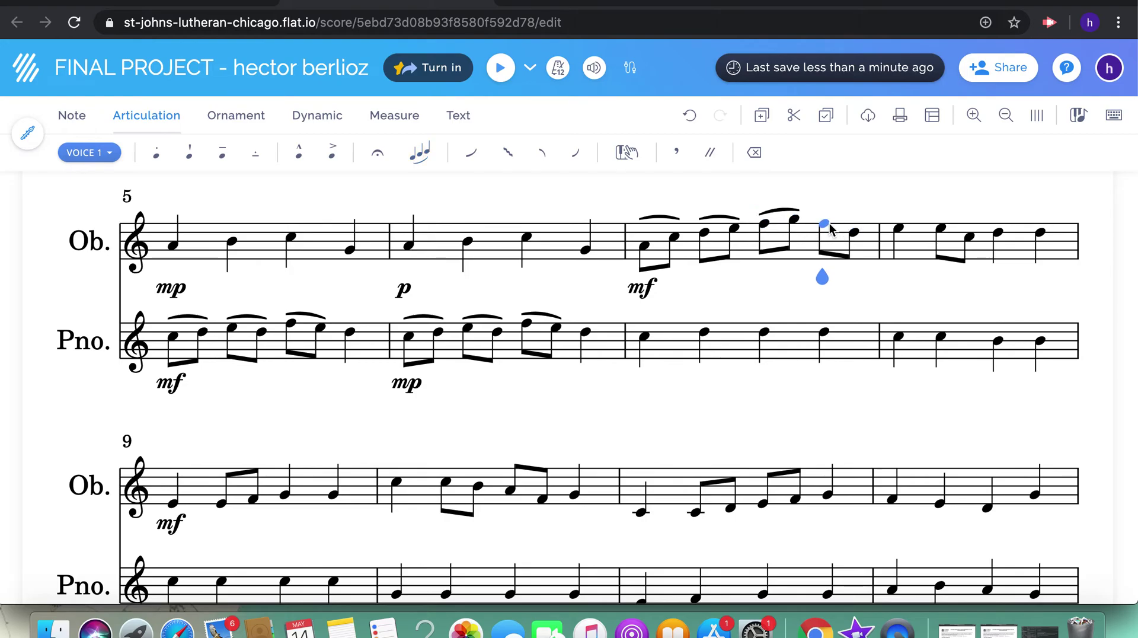
pyautogui.press('s')
# Step: Add a tenuto to the first oboe and piano notes of measure 9, and slur the eighth-note pairs in oboe measures 9 to 11
pyautogui.scroll(-3, 714, 415)
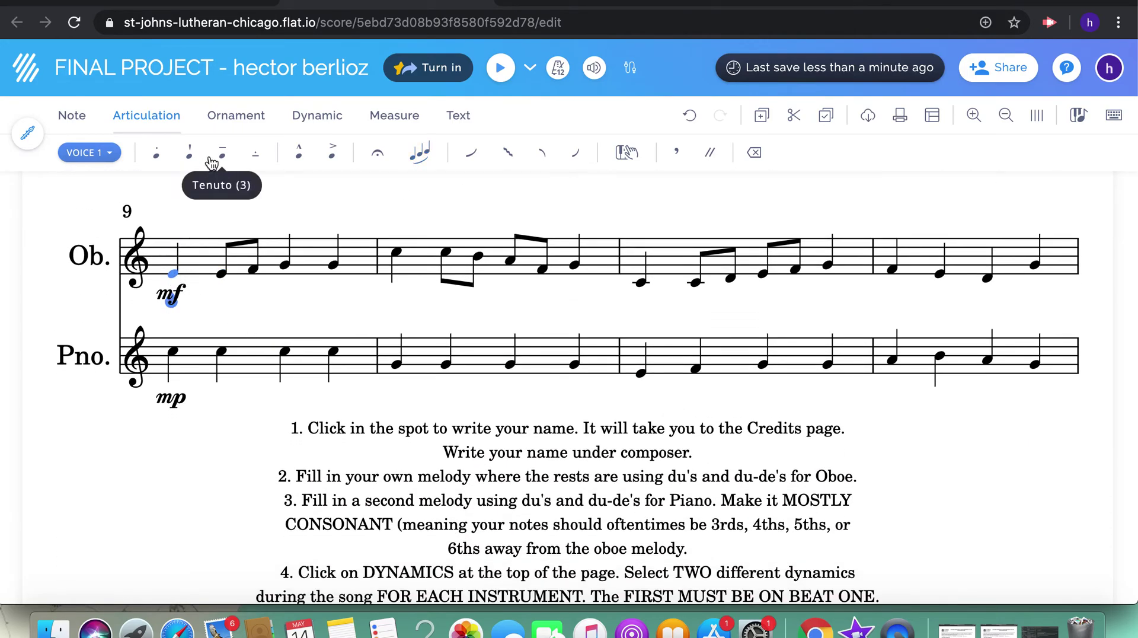
pyautogui.click(172, 352)
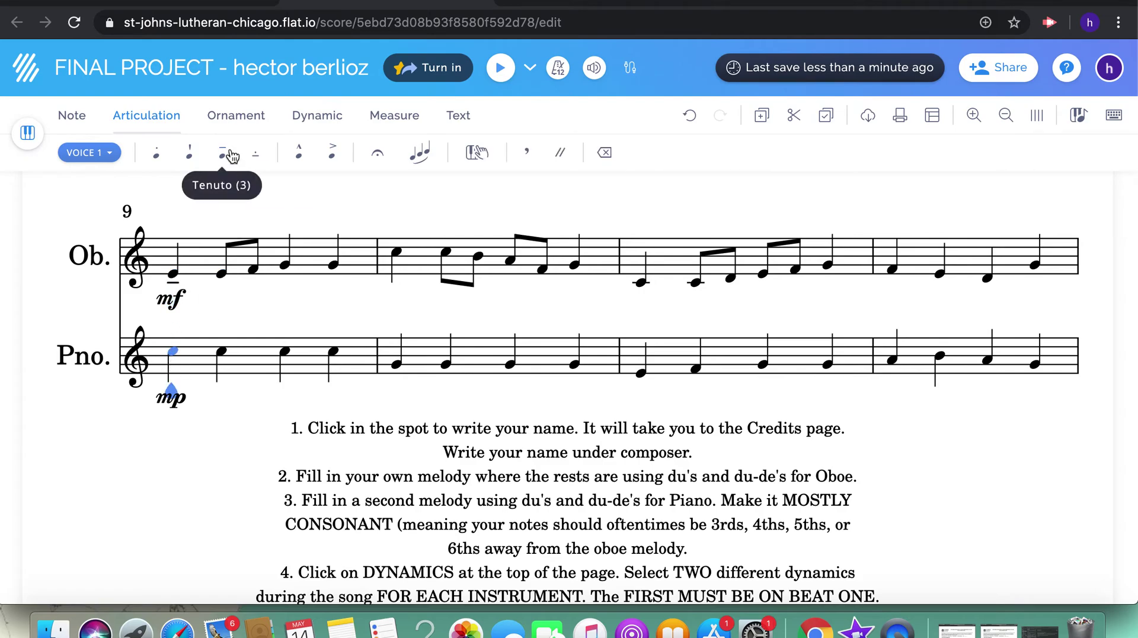
pyautogui.click(222, 274)
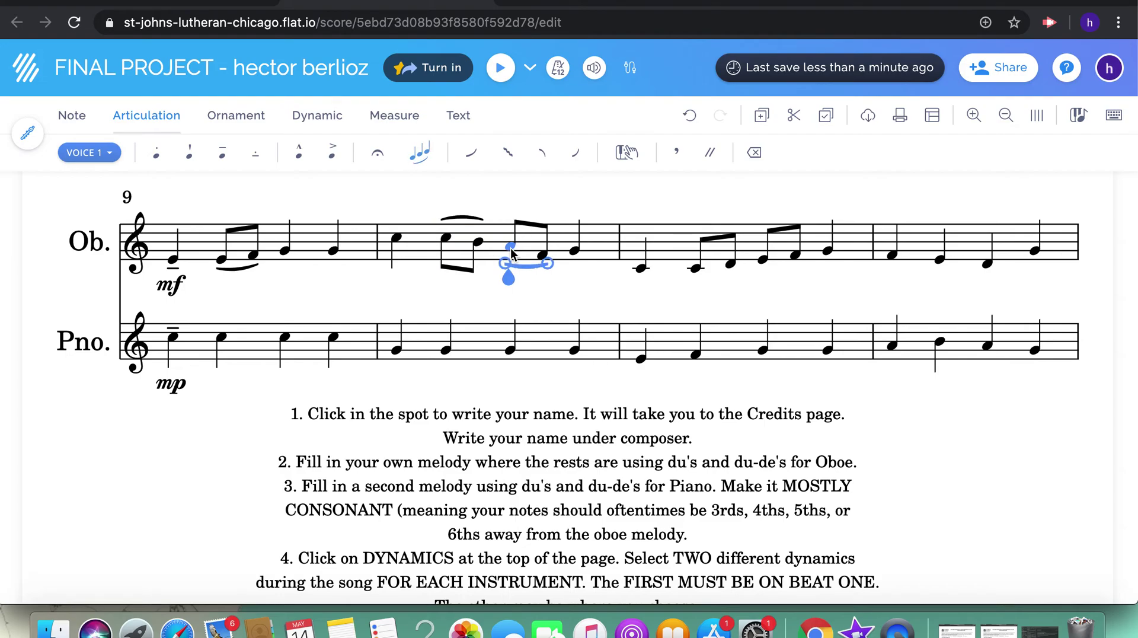
pyautogui.click(699, 274)
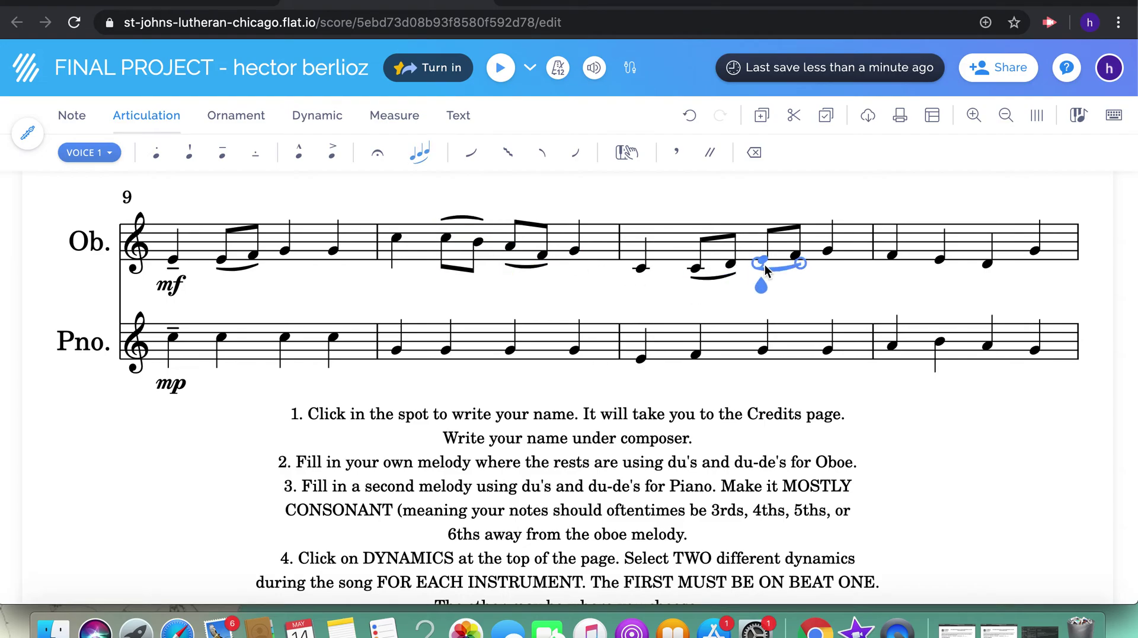
pyautogui.scroll(-15, 850, 353)
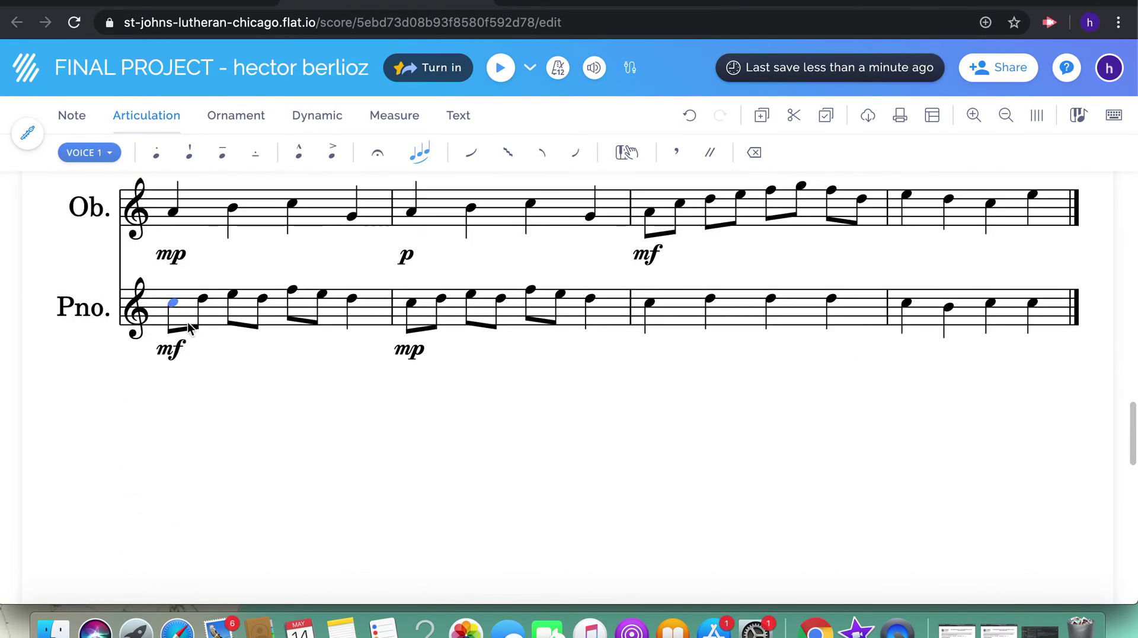
# Step: Slur the three eighth-note pairs in piano measure 13
pyautogui.press('s')
pyautogui.click(231, 292)
pyautogui.press('s')
pyautogui.scroll(-2, 267, 296)
pyautogui.click(292, 191)
# Step: Slur the three eighth-note pairs in piano measure 14
pyautogui.scroll(3, 458, 267)
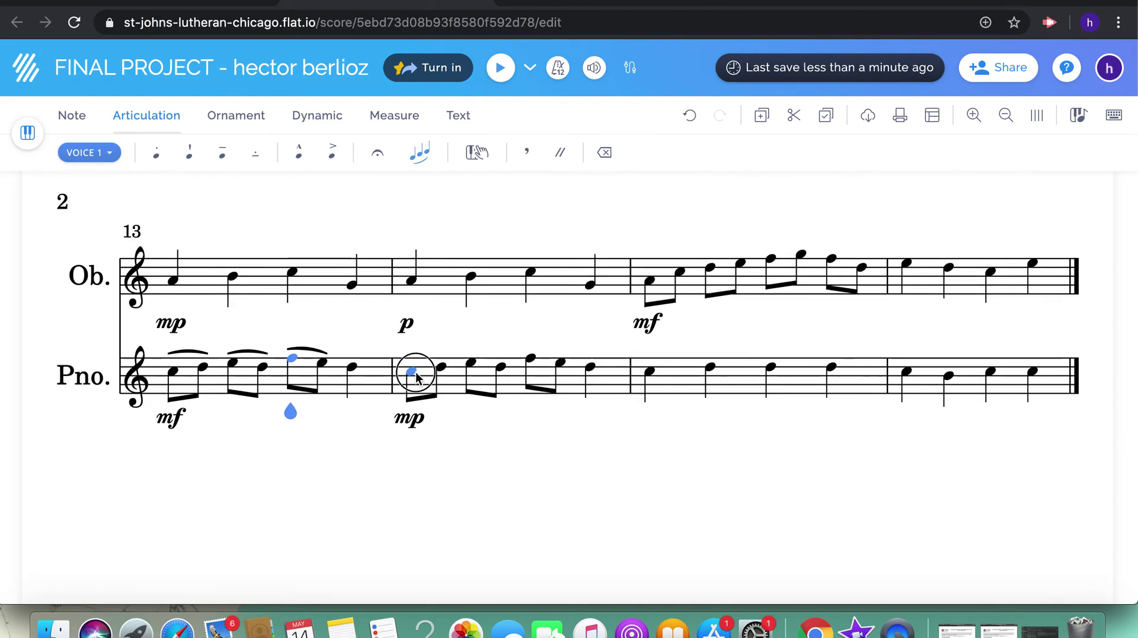
pyautogui.click(407, 376)
pyautogui.press('s')
pyautogui.scroll(-3, 471, 371)
pyautogui.click(471, 199)
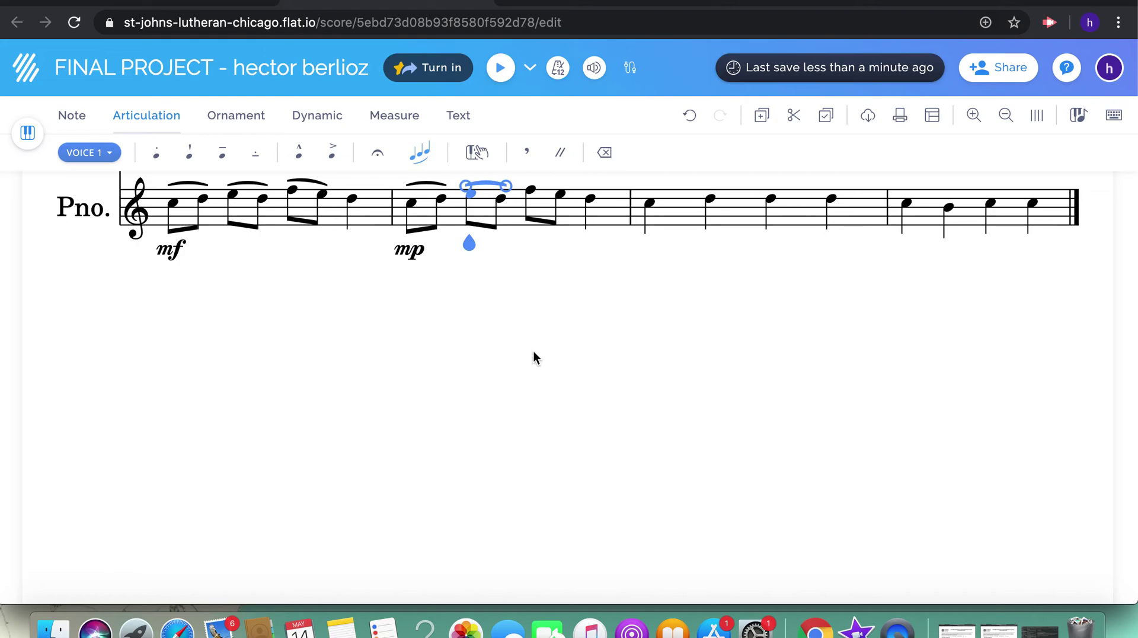
pyautogui.scroll(3, 533, 353)
pyautogui.click(528, 408)
pyautogui.press('s')
pyautogui.scroll(-3, 649, 324)
# Step: Slur the four eighth-note pairs in oboe measure 15
pyautogui.scroll(3, 642, 224)
pyautogui.click(650, 332)
pyautogui.press('s')
pyautogui.scroll(-2, 723, 270)
pyautogui.click(710, 233)
pyautogui.press('s')
pyautogui.click(769, 221)
pyautogui.press('s')
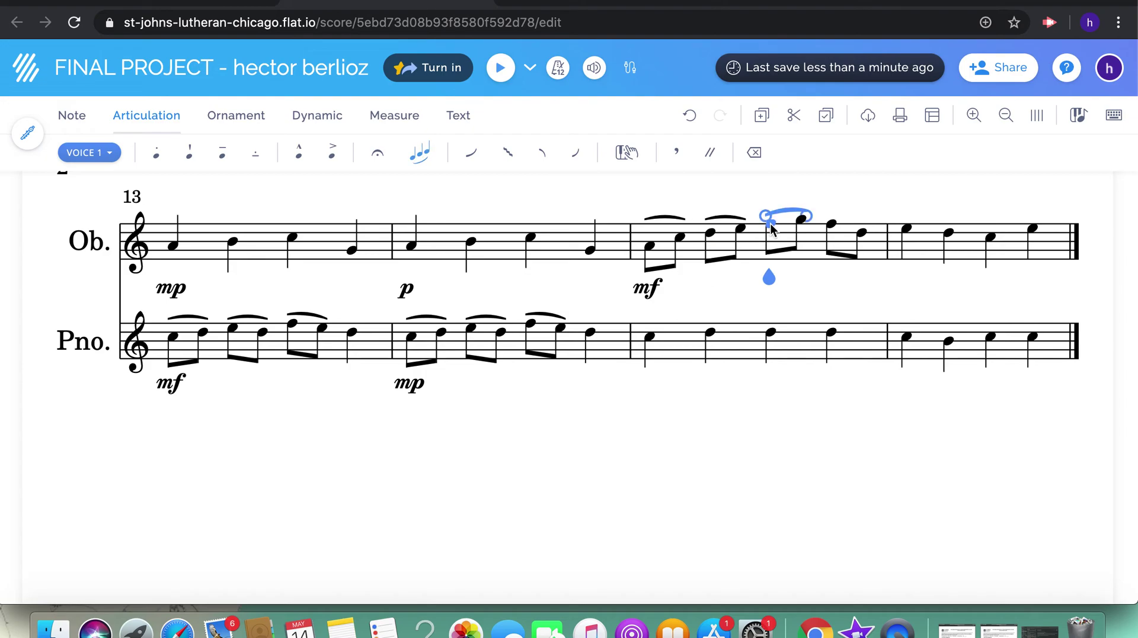
pyautogui.click(830, 224)
pyautogui.press('s')
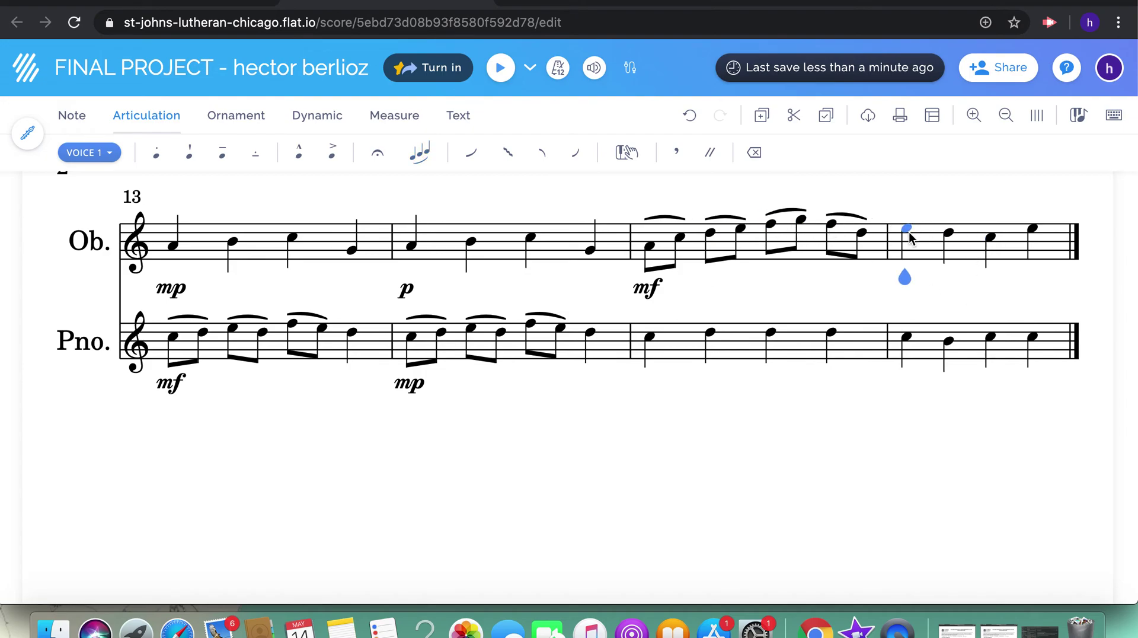
# Step: Add a tenuto to the first oboe note and the first piano note of measure 16
pyautogui.click(222, 154)
pyautogui.click(903, 336)
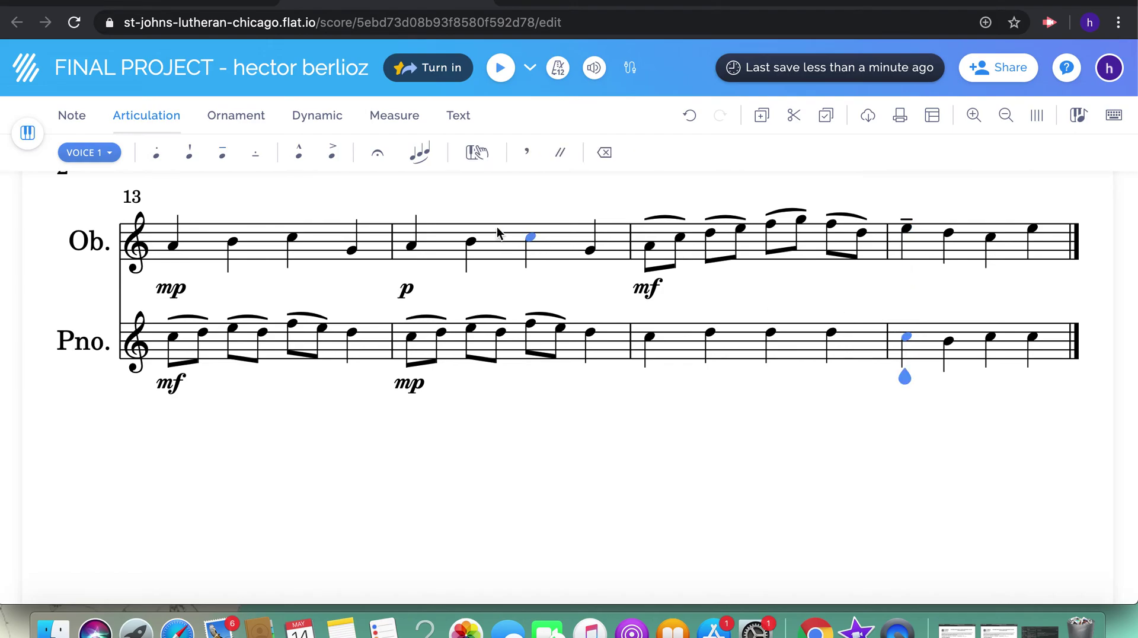
pyautogui.click(227, 156)
# Step: Play the whole score back from the first oboe note of measure 1
pyautogui.scroll(15, 486, 372)
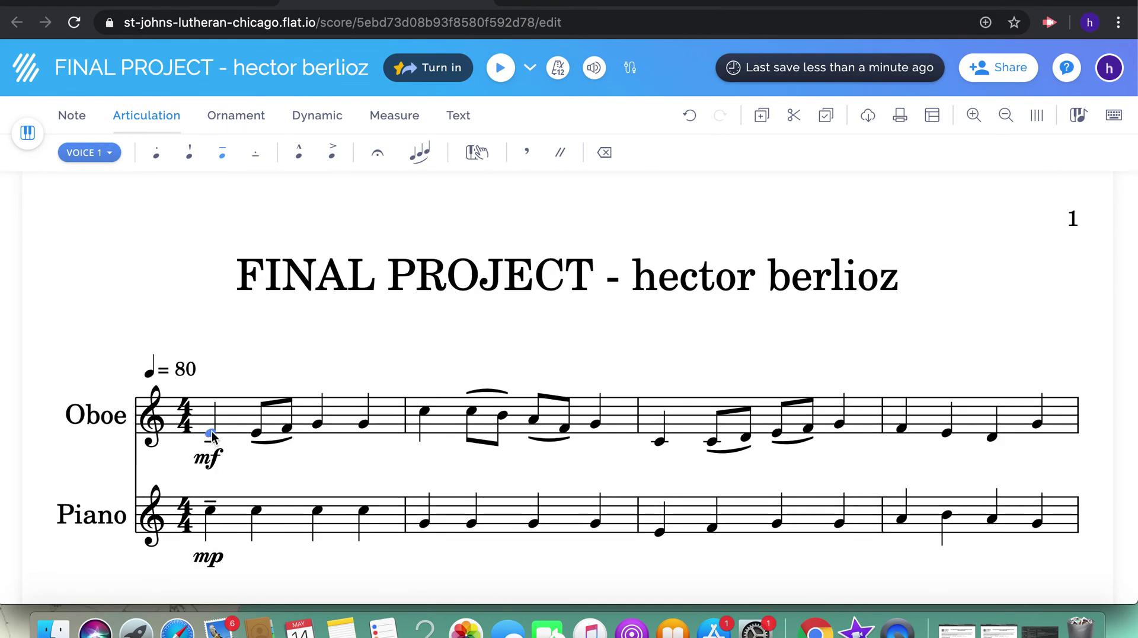
pyautogui.click(211, 437)
pyautogui.click(502, 67)
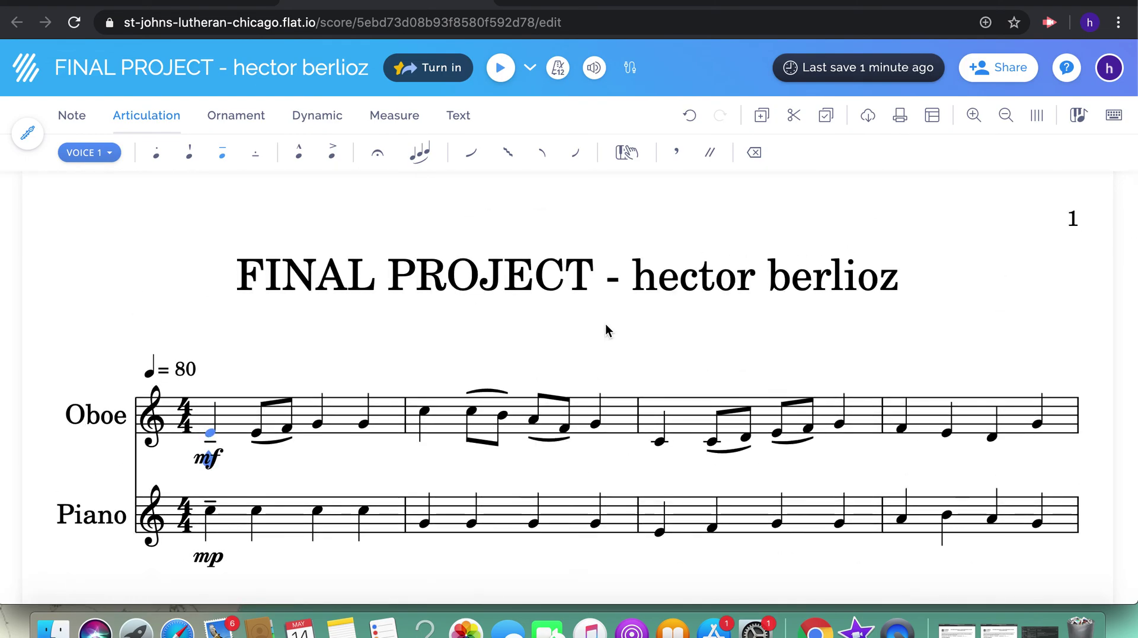
# Step: Check the dynamics, slurs and tenutos in all oboe and piano measures against the written project instructions
pyautogui.scroll(-10, 617, 446)
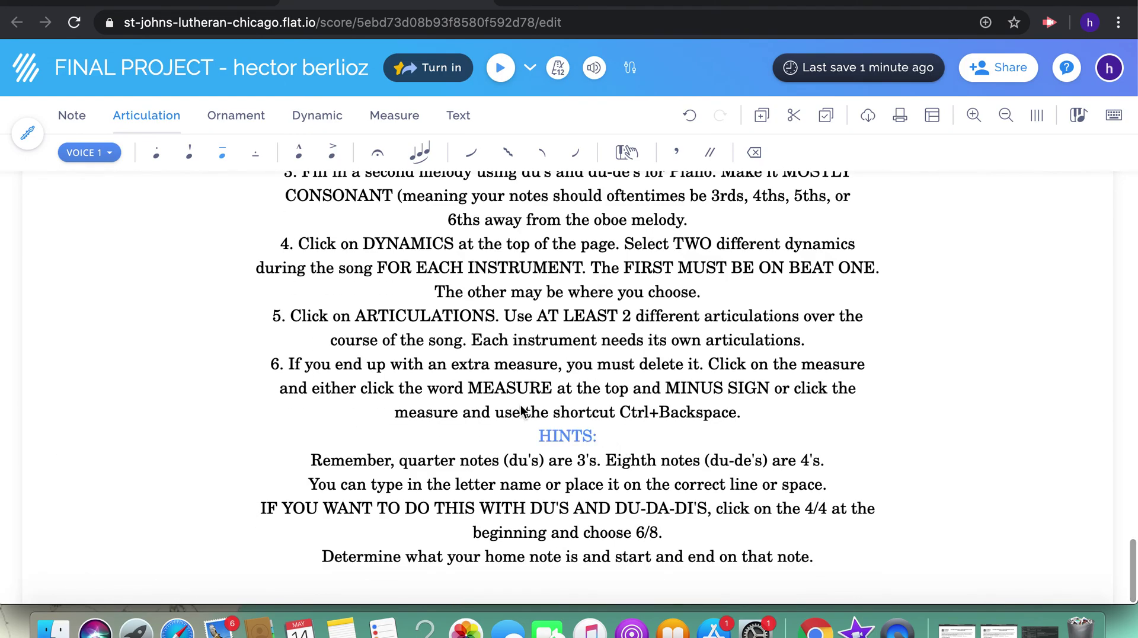
pyautogui.scroll(-5, 638, 438)
pyautogui.scroll(9, 638, 437)
pyautogui.scroll(-9, 639, 438)
pyautogui.scroll(10, 639, 437)
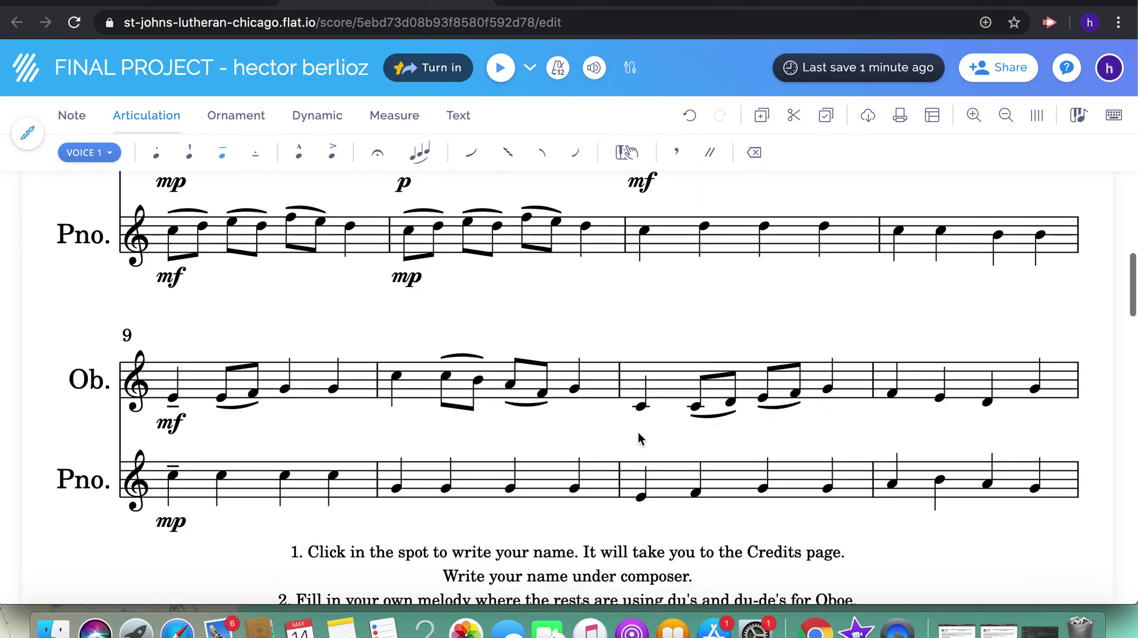
pyautogui.scroll(-9, 251, 542)
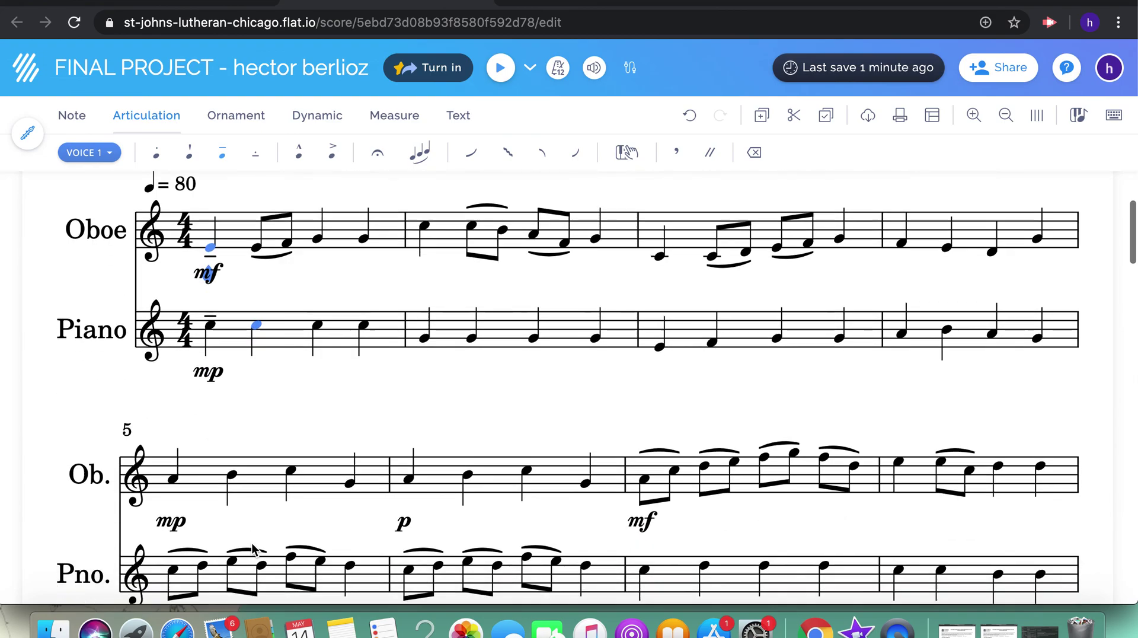
pyautogui.scroll(-2, 252, 543)
pyautogui.scroll(1, 712, 444)
pyautogui.scroll(-8, 712, 445)
pyautogui.click(772, 402)
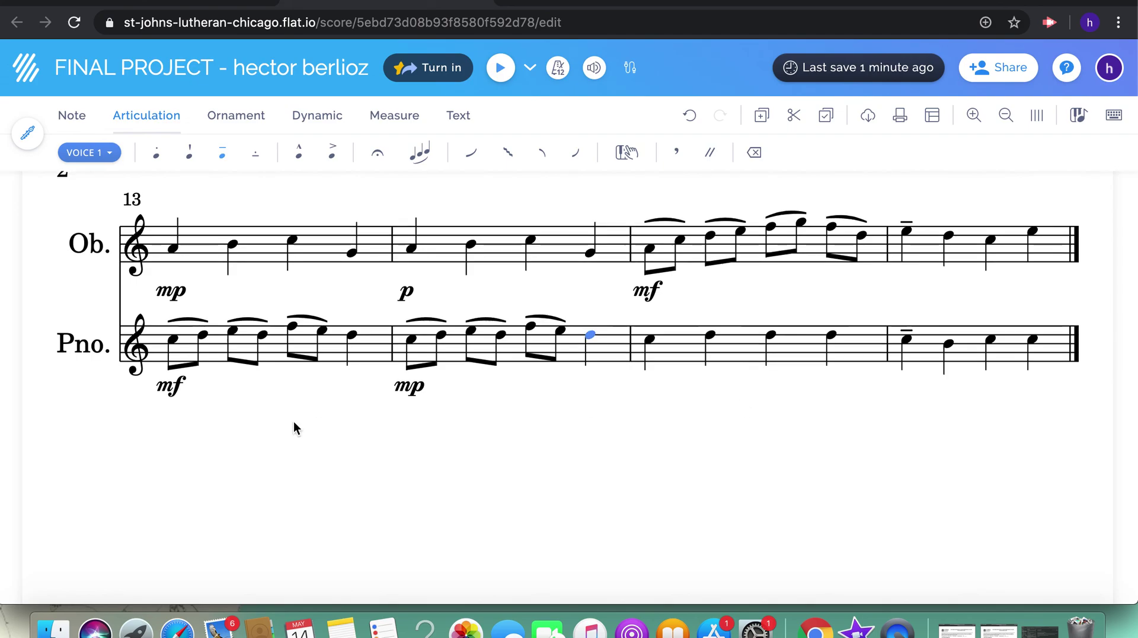
pyautogui.hotkey('ctrl', 'Home')
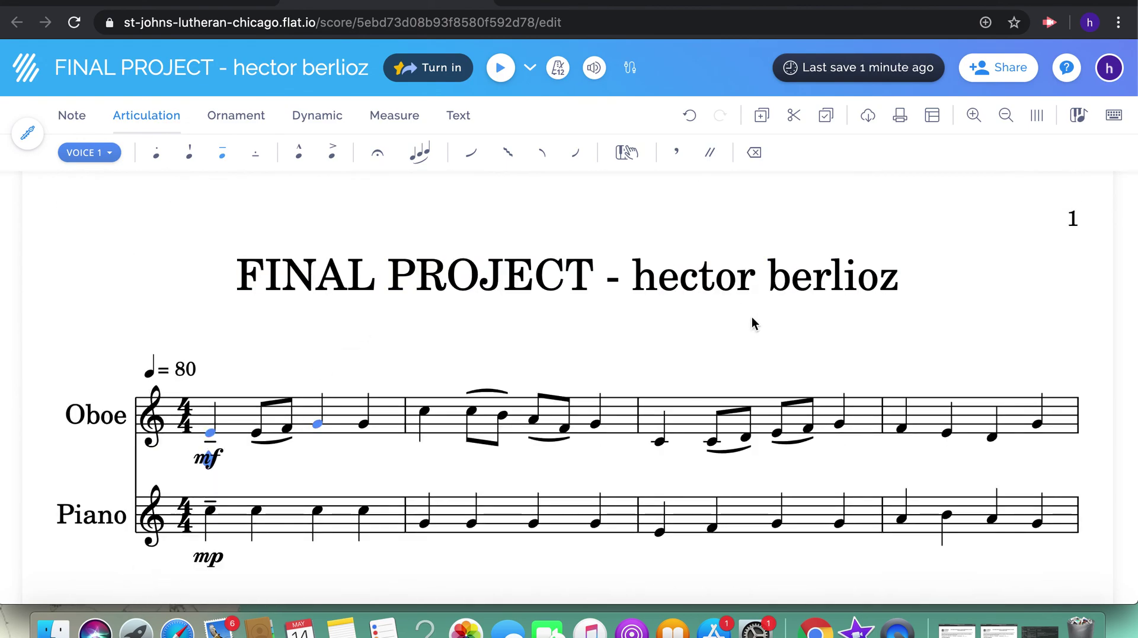